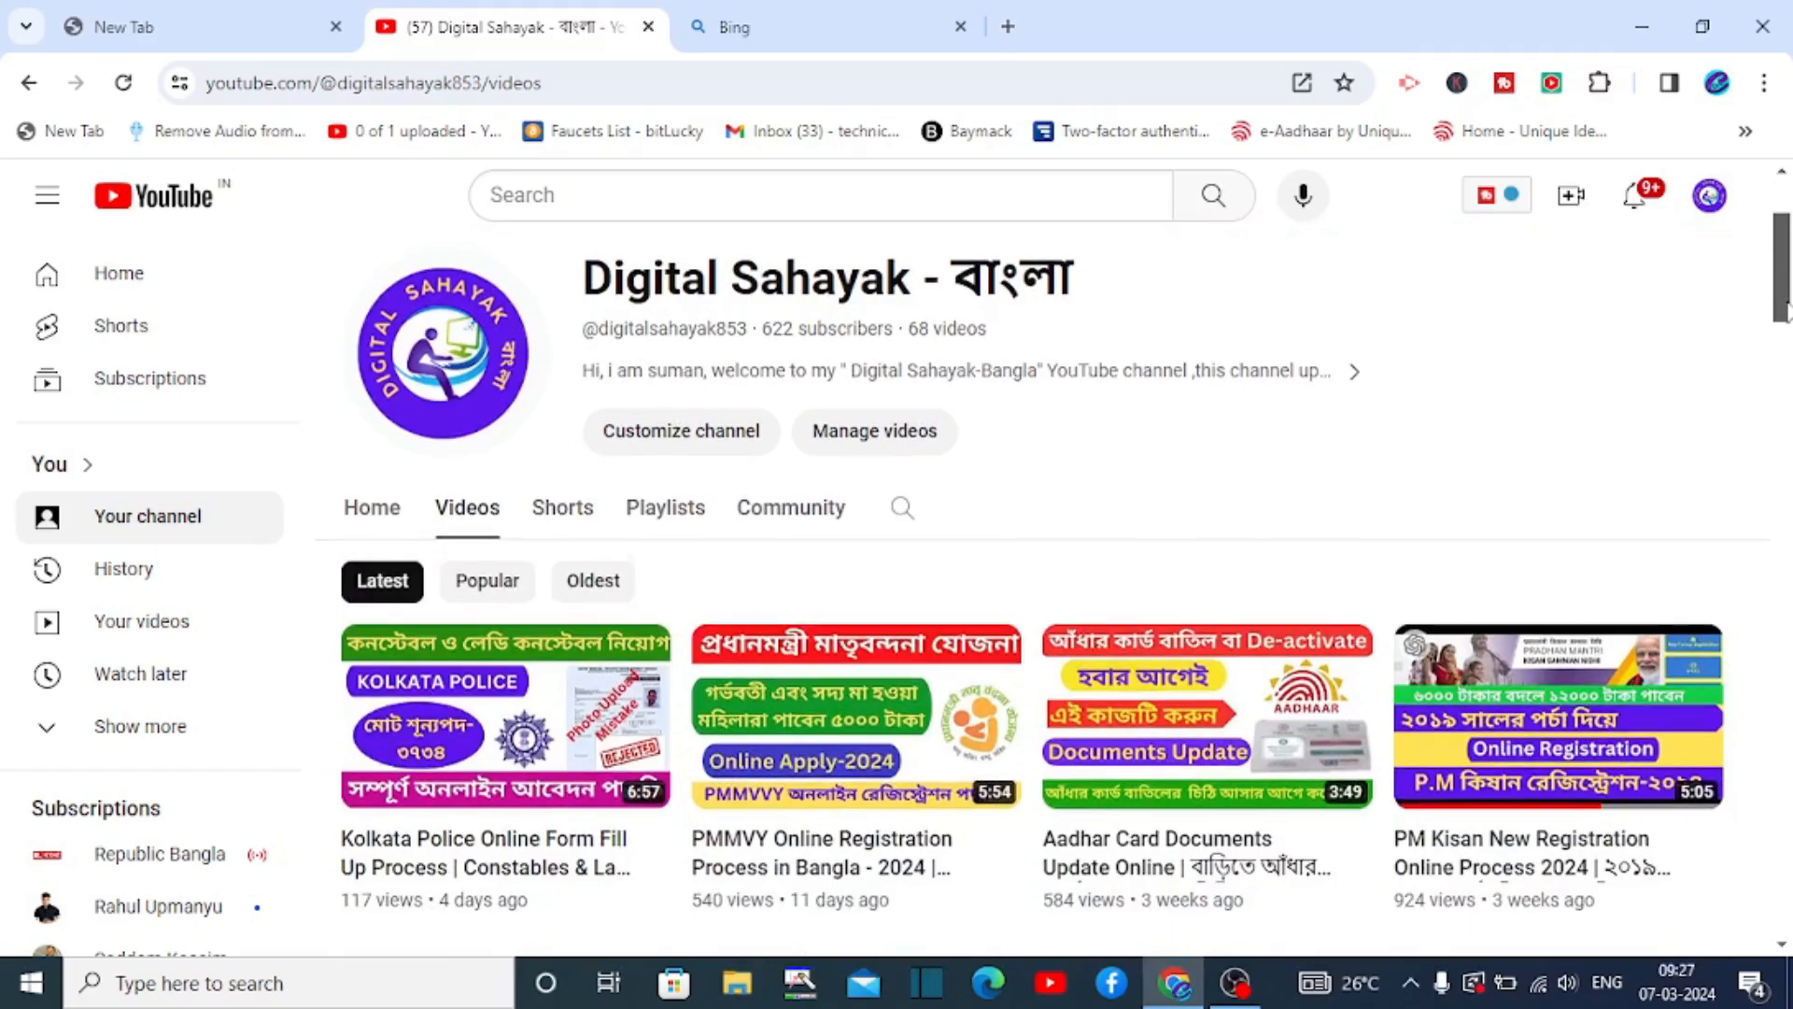
{"action": "mouse_move", "coordinate": [1786, 308]}
{"action": "left_mouse_down"}
{"action": "mouse_move", "coordinate": [1788, 351]}
{"action": "mouse_move", "coordinate": [1785, 299]}
{"action": "left_mouse_up"}
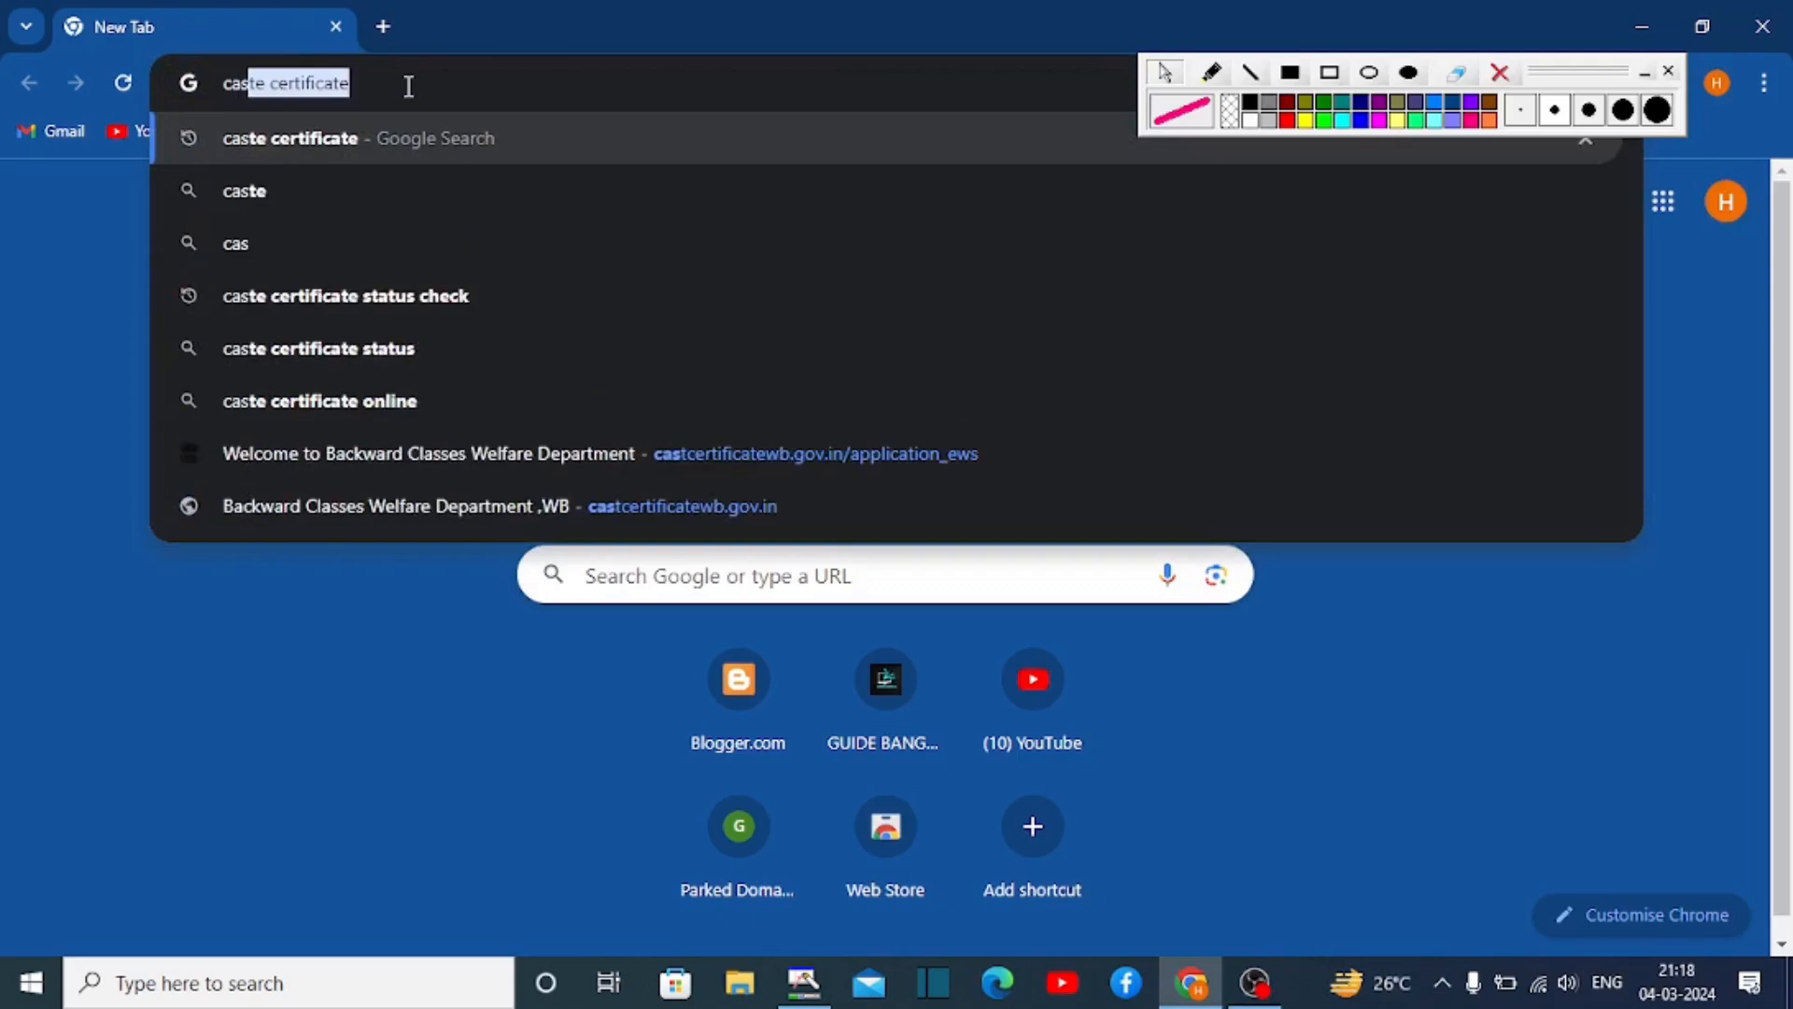
- Search Google for "caste certificate" and open the Backward Classes Welfare Department's Caste Certificate website
{"action": "type", "text": "t"}
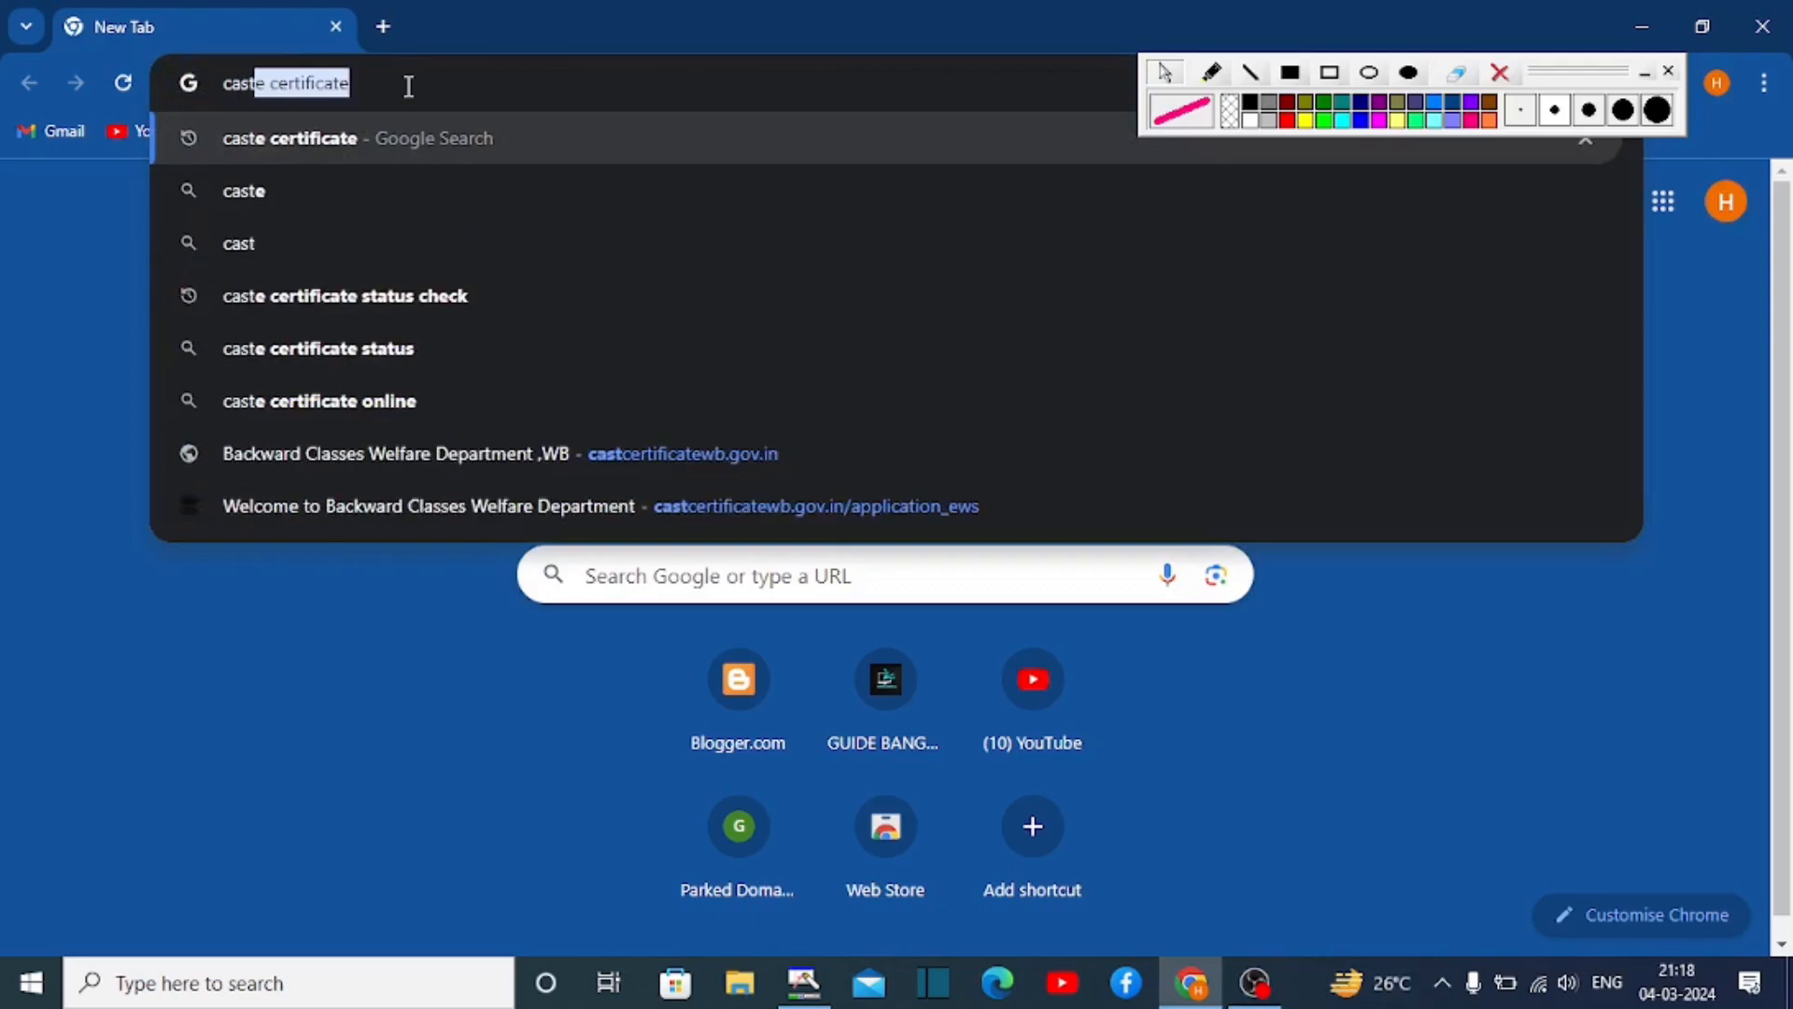
{"action": "key", "text": "Return"}
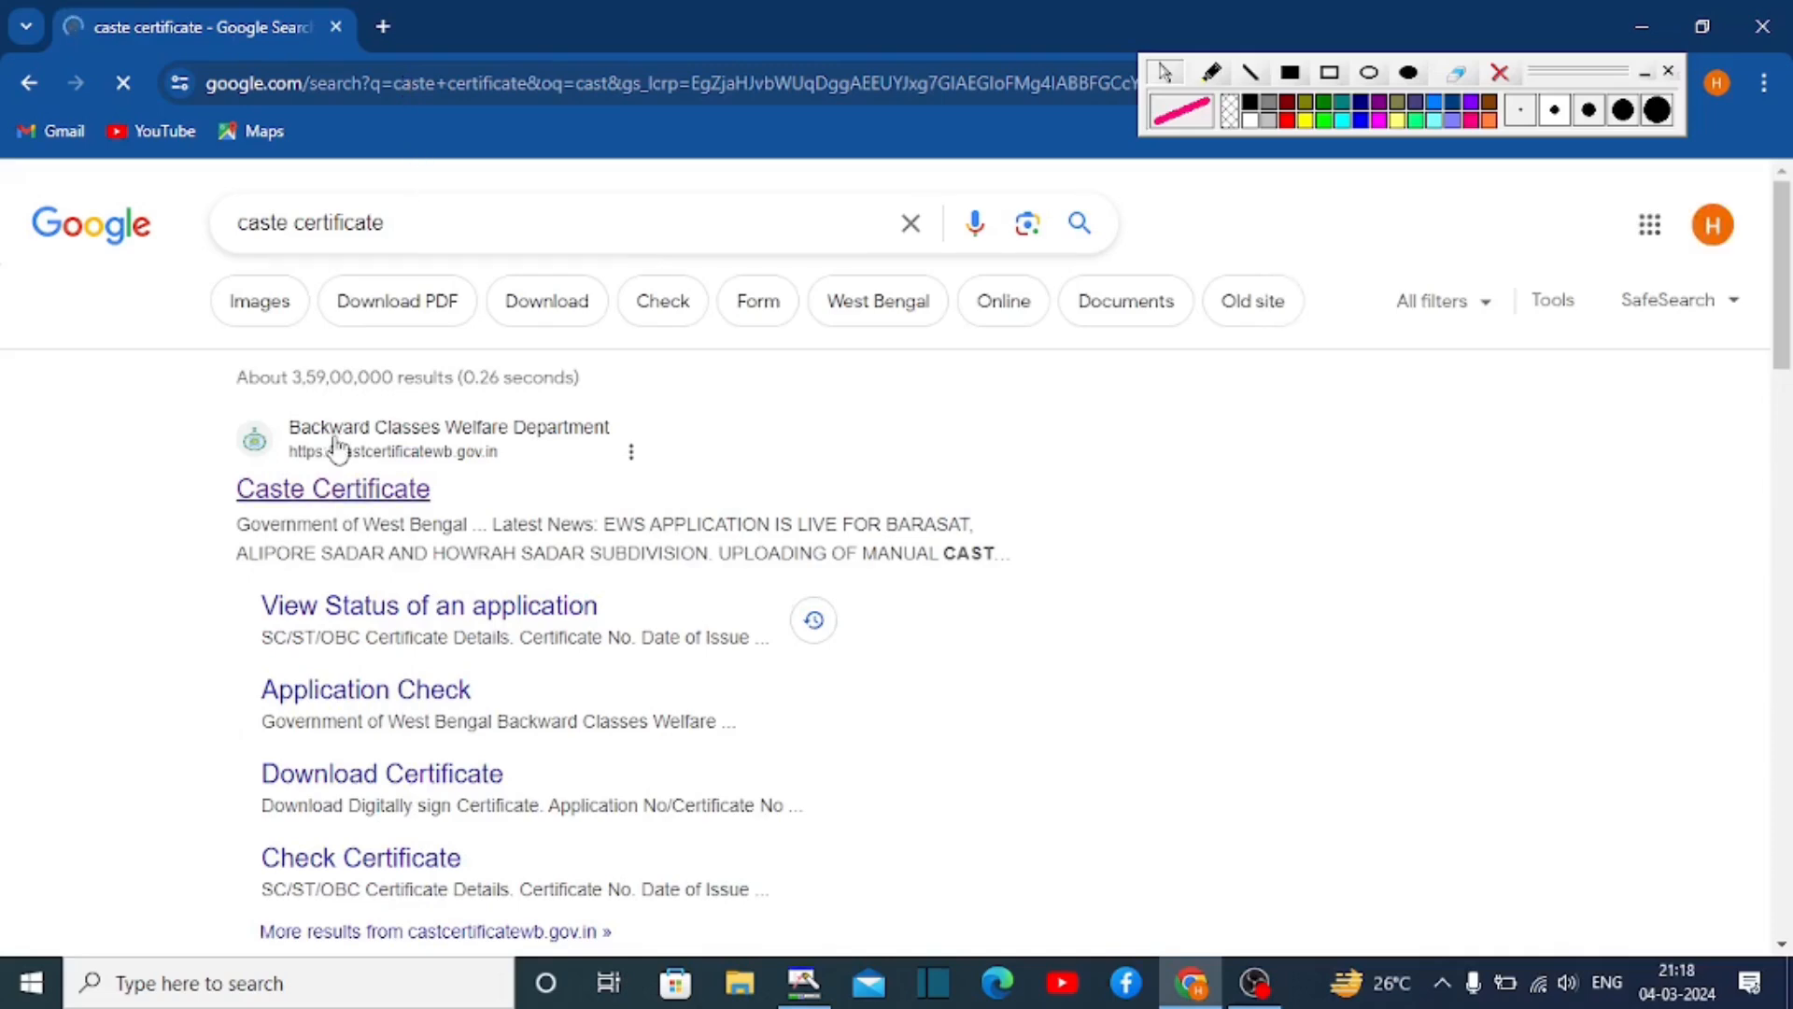
{"action": "left_click", "coordinate": [353, 489]}
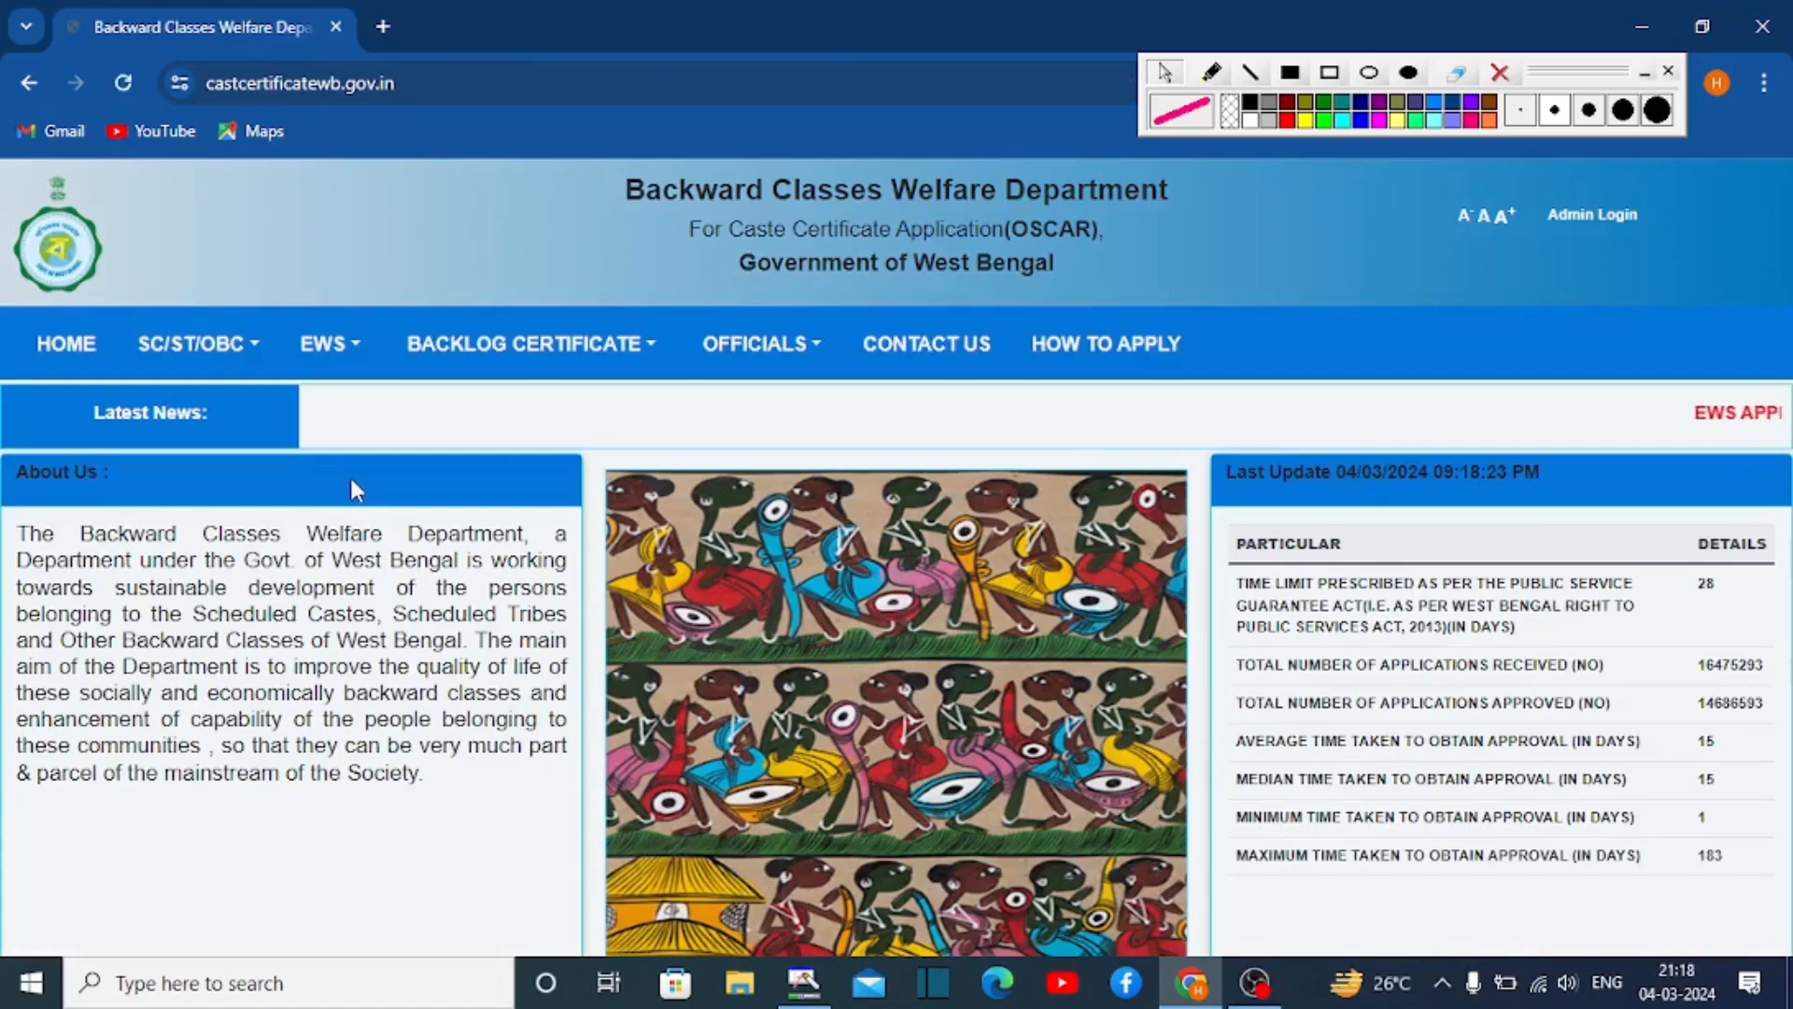
- Outline the EWS entry with a pink rectangle and open the Apply for EWS form
{"action": "mouse_move", "coordinate": [263, 312]}
{"action": "left_mouse_down"}
{"action": "mouse_move", "coordinate": [407, 387]}
{"action": "mouse_move", "coordinate": [391, 378]}
{"action": "left_mouse_up"}
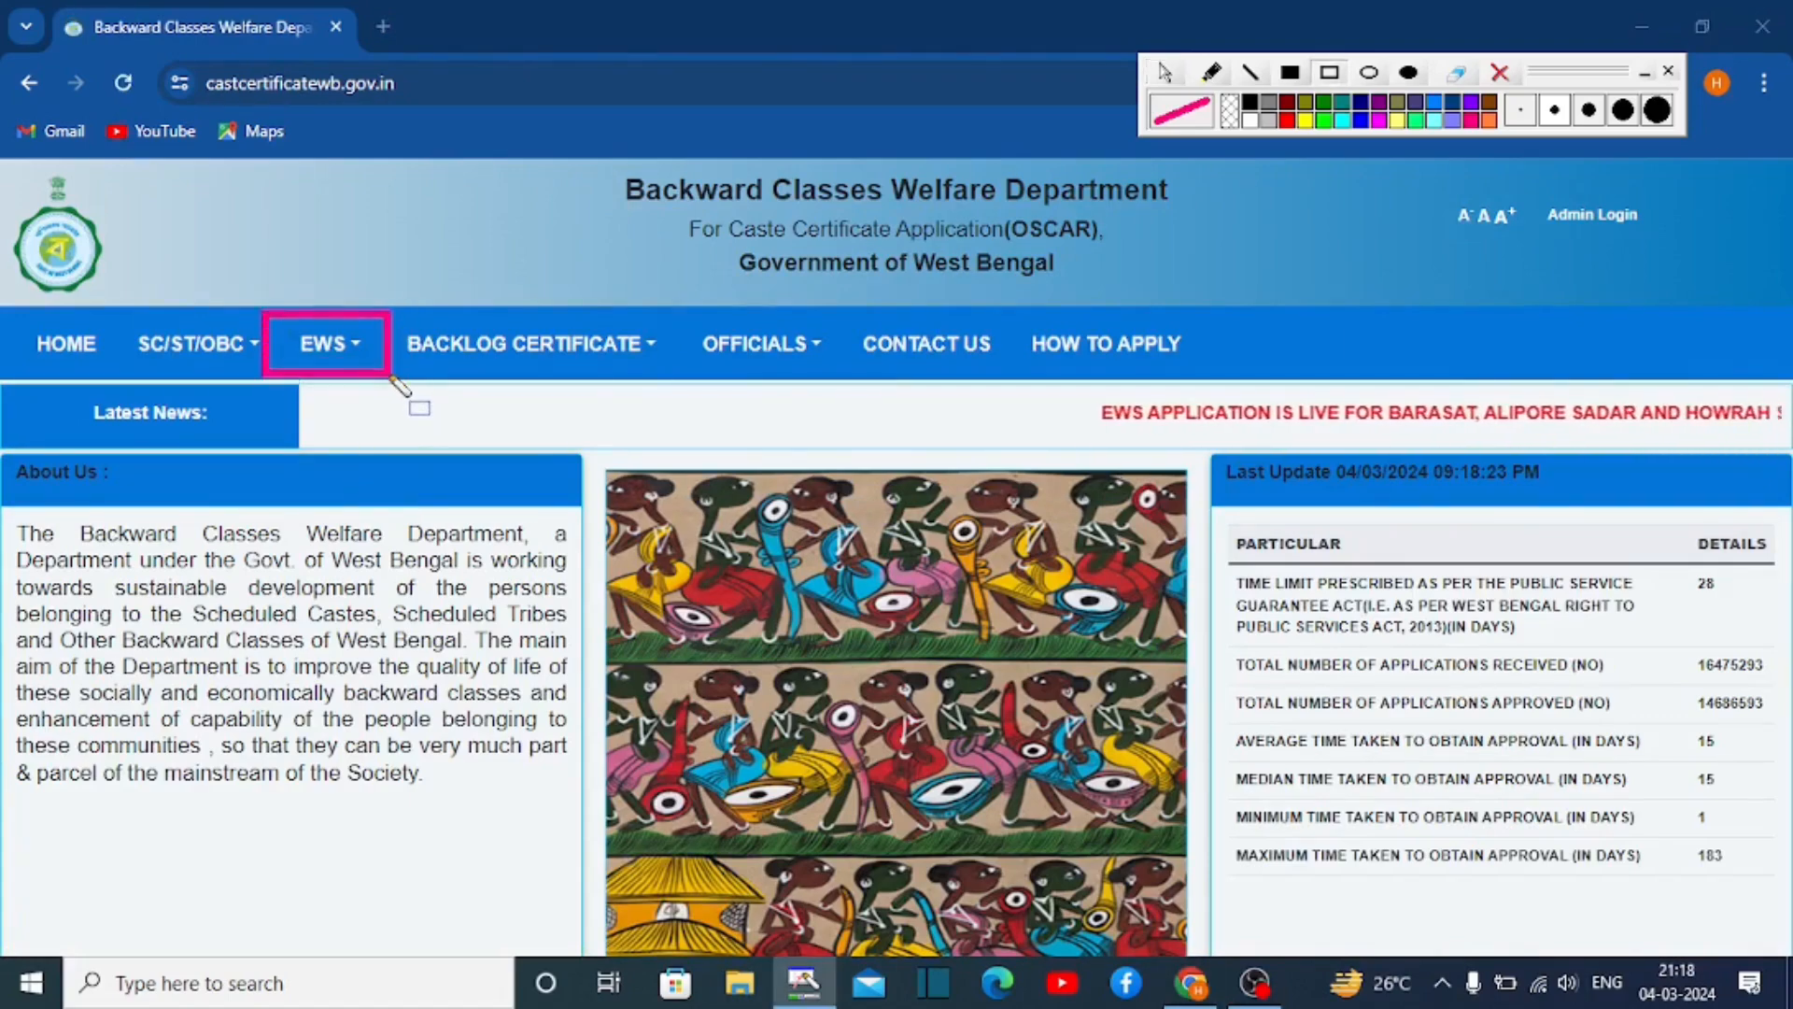
{"action": "left_click", "coordinate": [336, 338]}
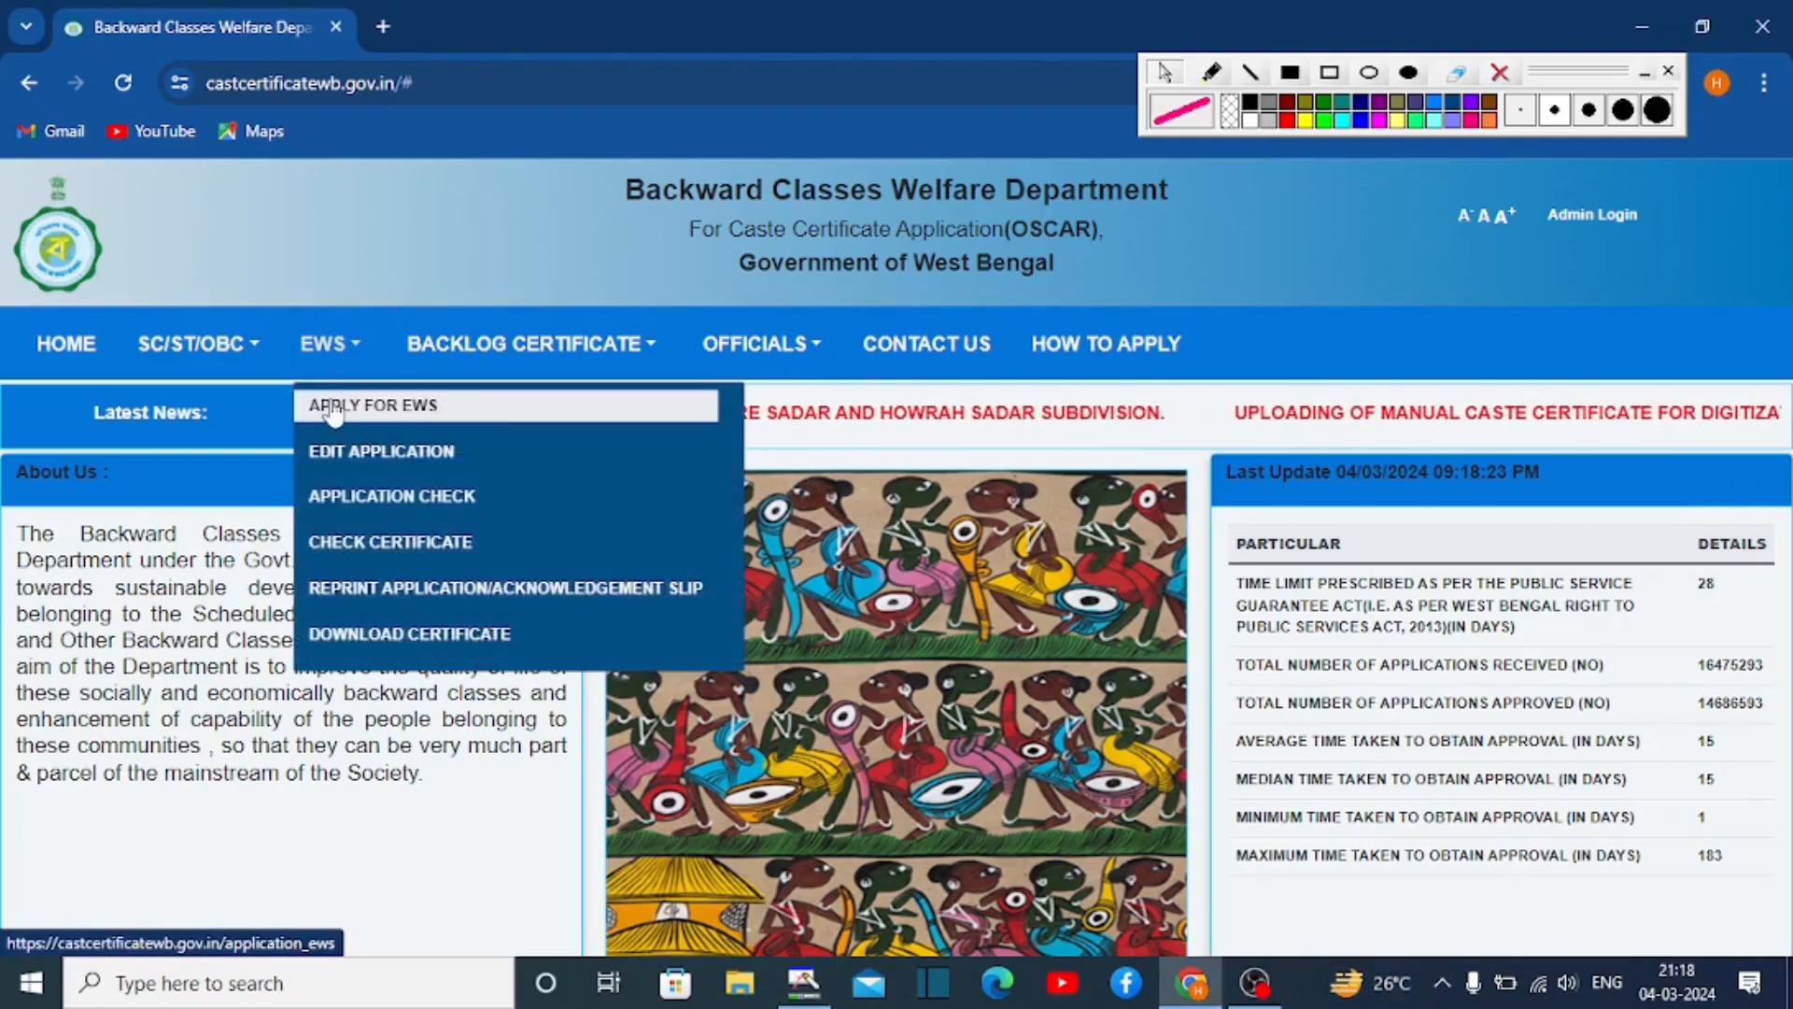
{"action": "left_click", "coordinate": [429, 406]}
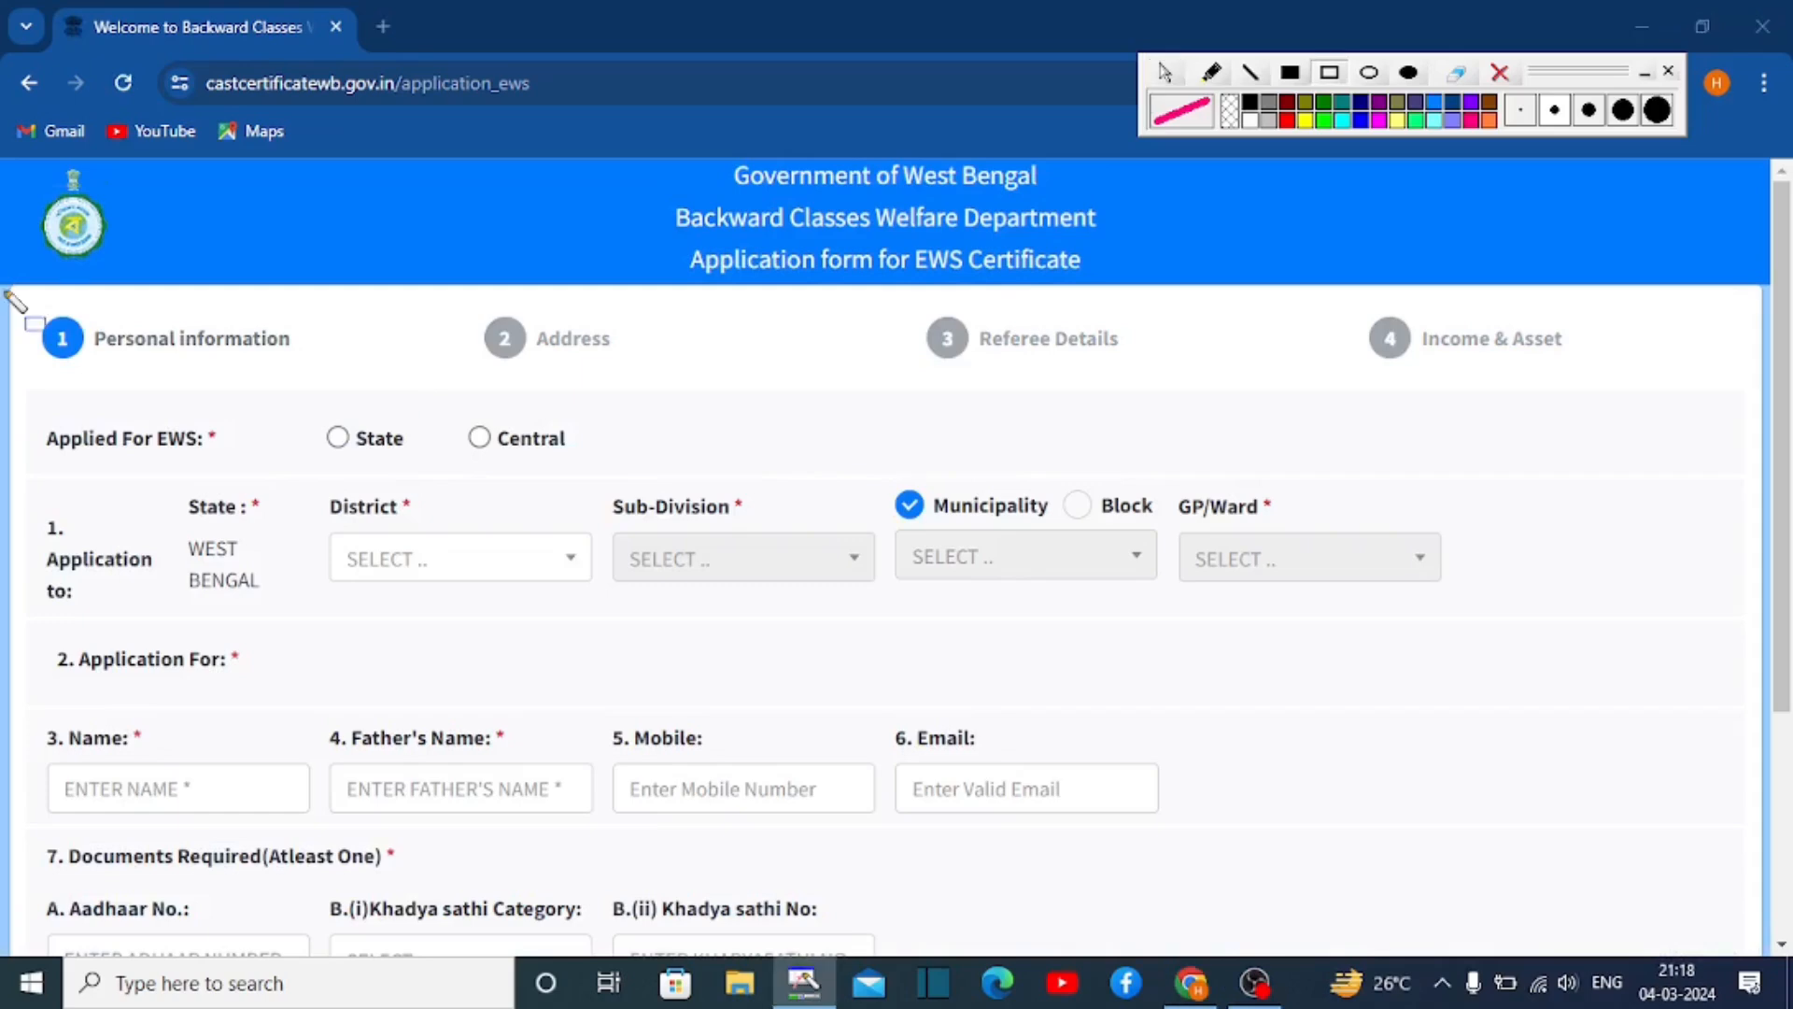
- Outline the Personal information stage, the Applied For EWS label and its State and Central options with pink rectangles
{"action": "mouse_move", "coordinate": [7, 290]}
{"action": "left_mouse_down"}
{"action": "mouse_move", "coordinate": [328, 405]}
{"action": "mouse_move", "coordinate": [327, 373]}
{"action": "left_mouse_up"}
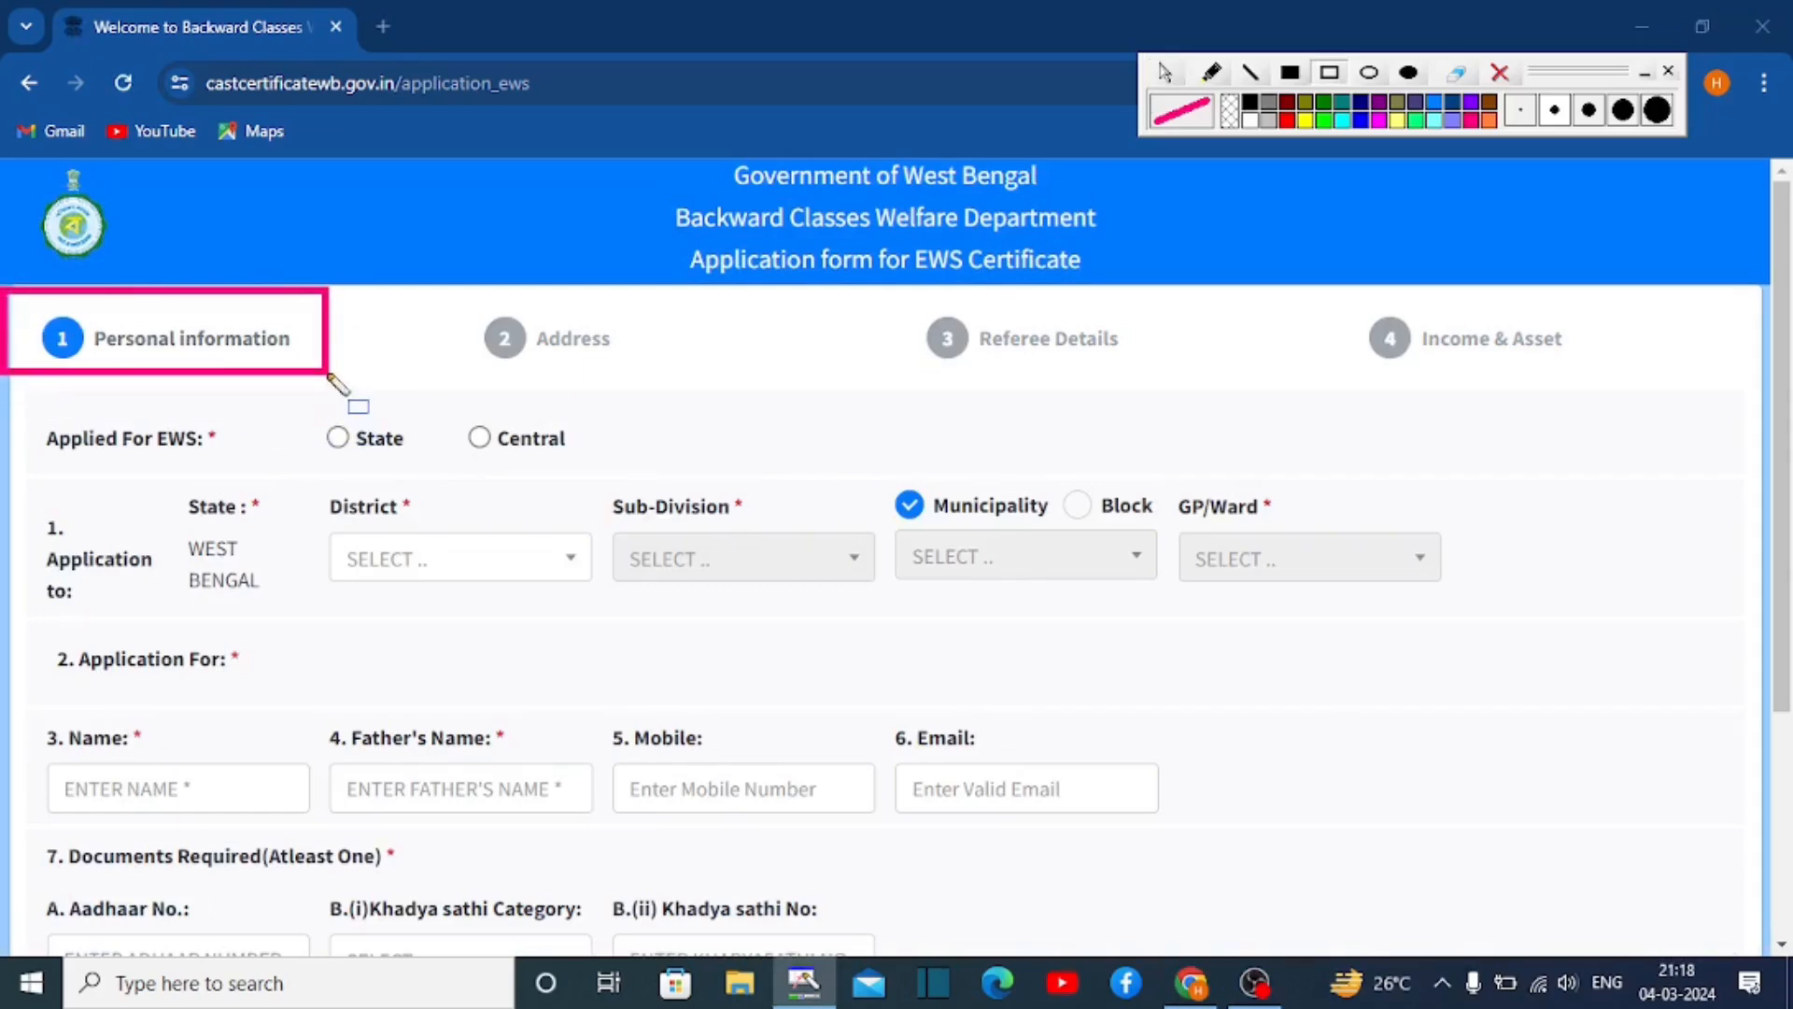
{"action": "mouse_move", "coordinate": [27, 411]}
{"action": "left_mouse_down"}
{"action": "mouse_move", "coordinate": [293, 465]}
{"action": "mouse_move", "coordinate": [383, 448]}
{"action": "mouse_move", "coordinate": [626, 466]}
{"action": "left_mouse_up"}
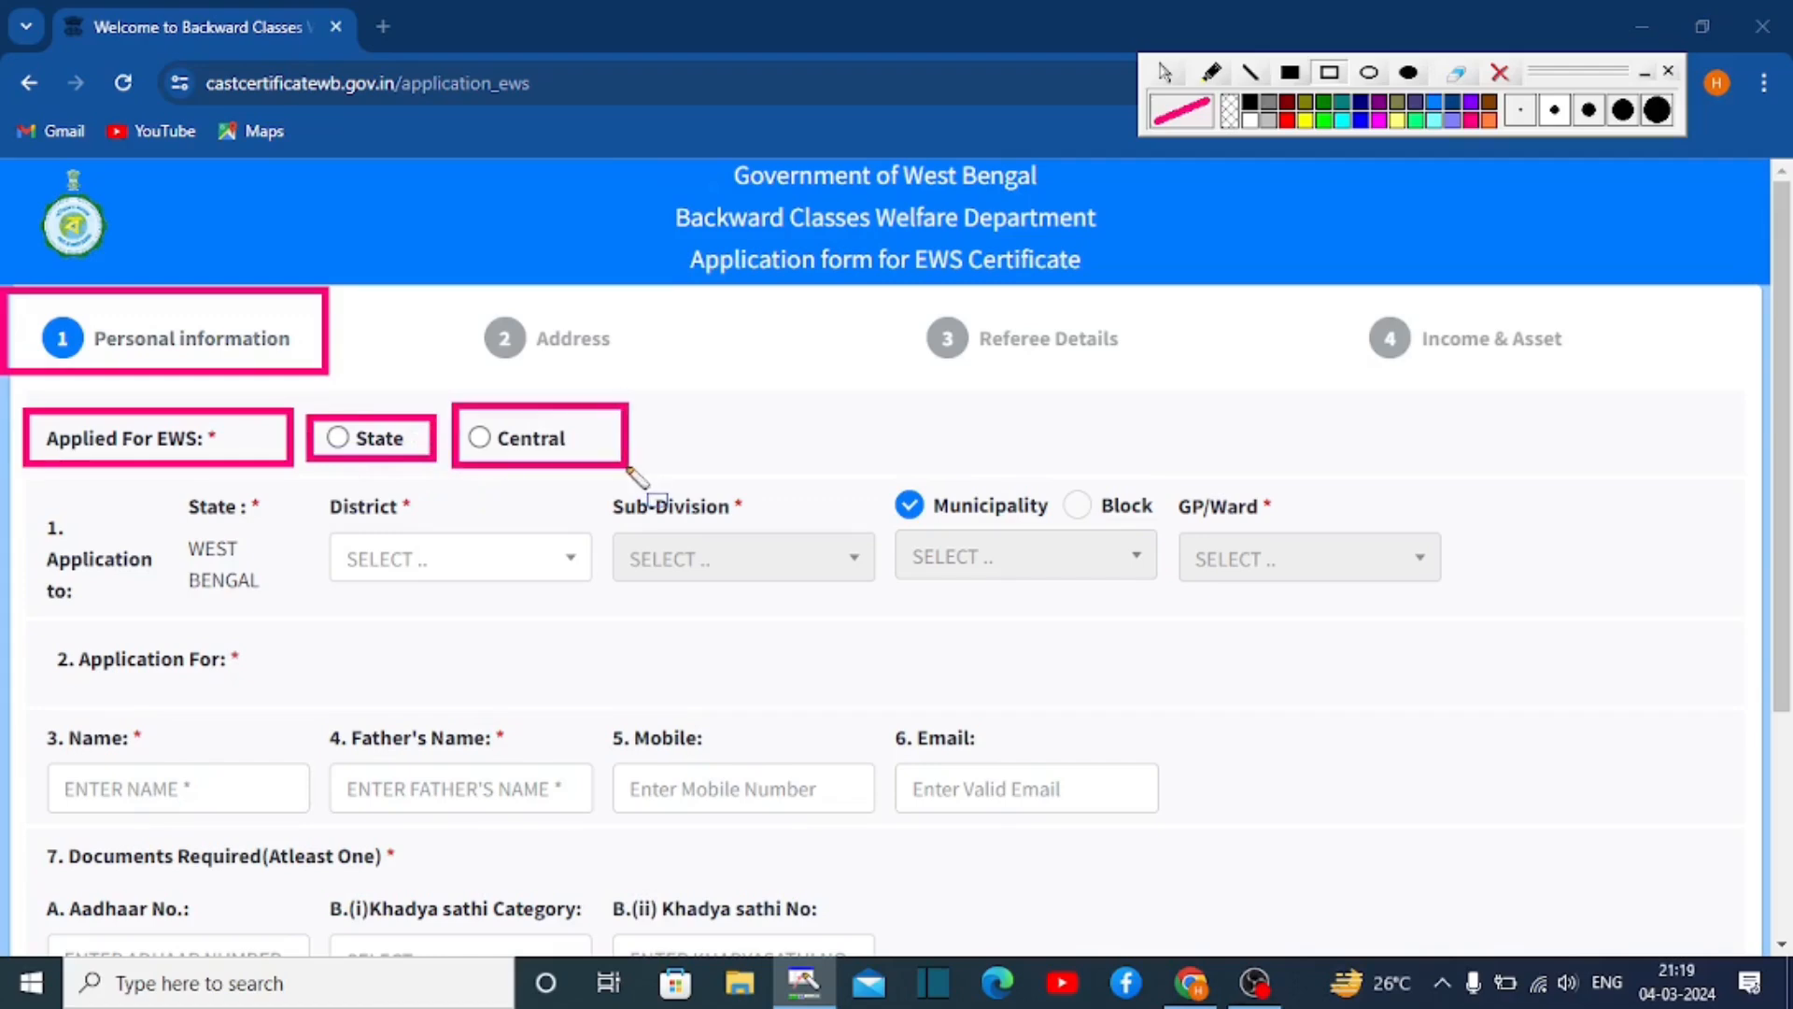
- Apply for the Central EWS certificate and set Already Processed State Format Certificate to NO
{"action": "left_click", "coordinate": [486, 439]}
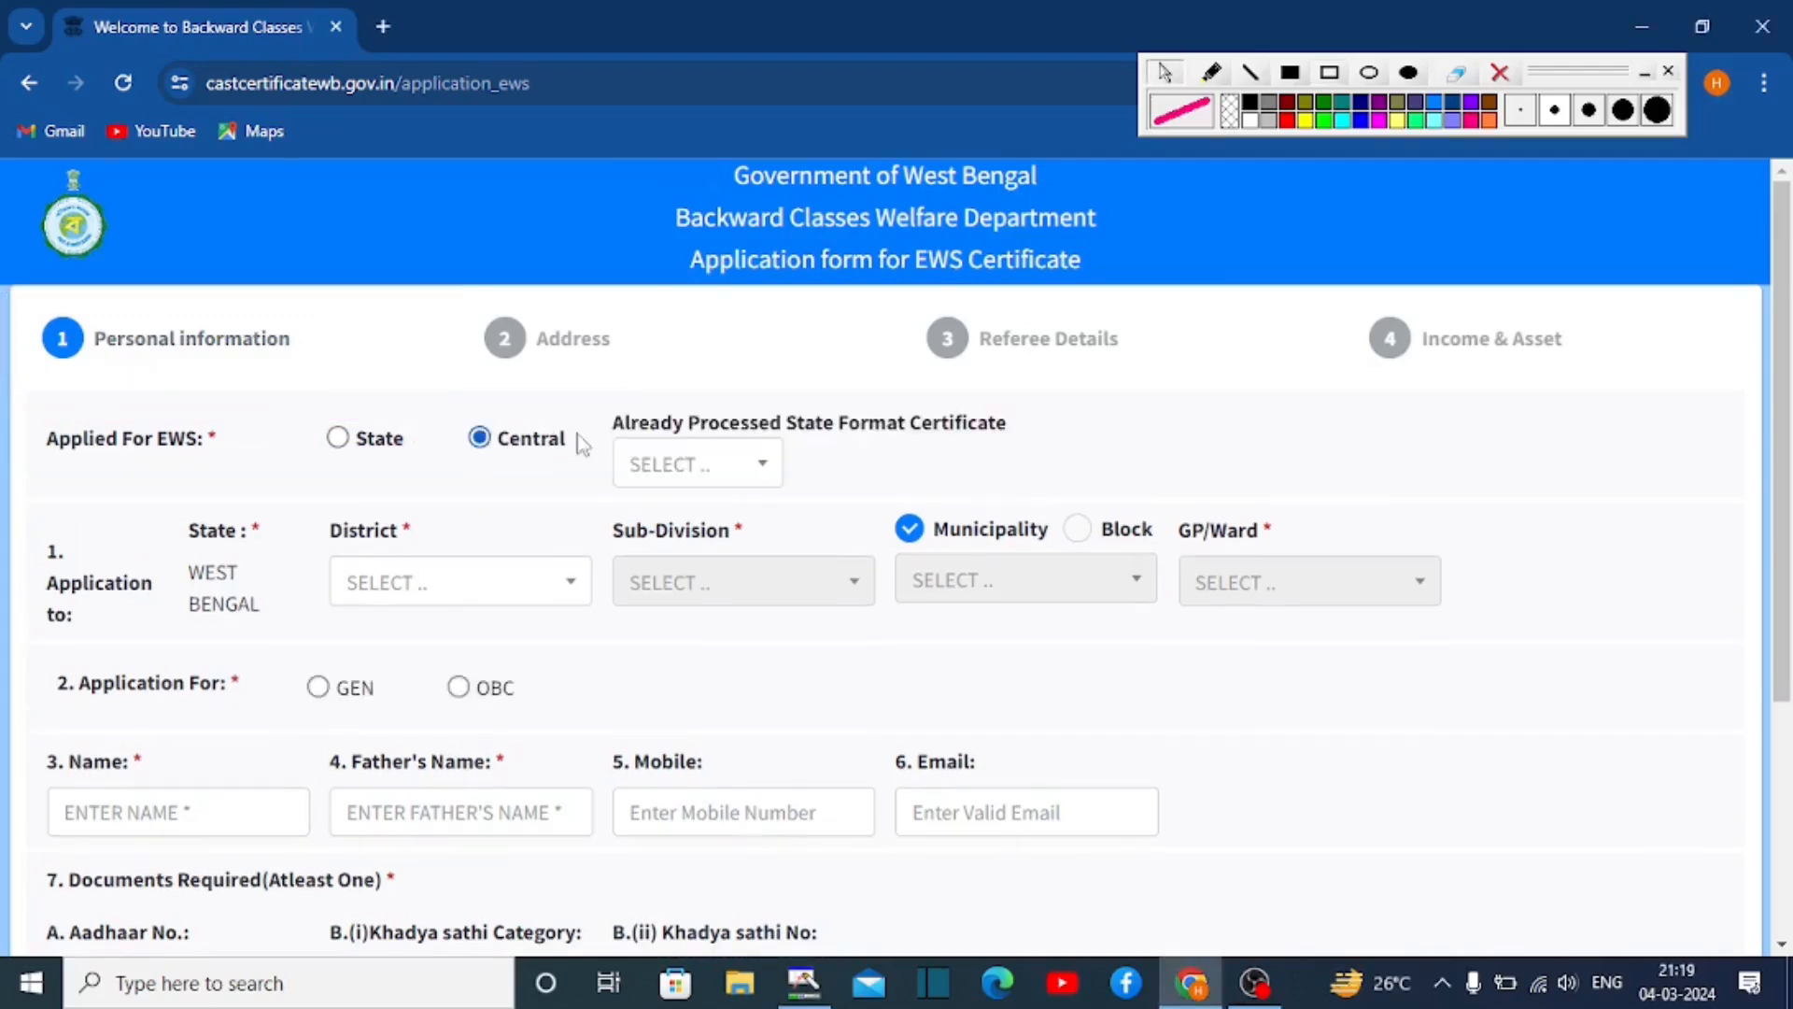
{"action": "left_click", "coordinate": [682, 464]}
{"action": "left_click", "coordinate": [668, 612]}
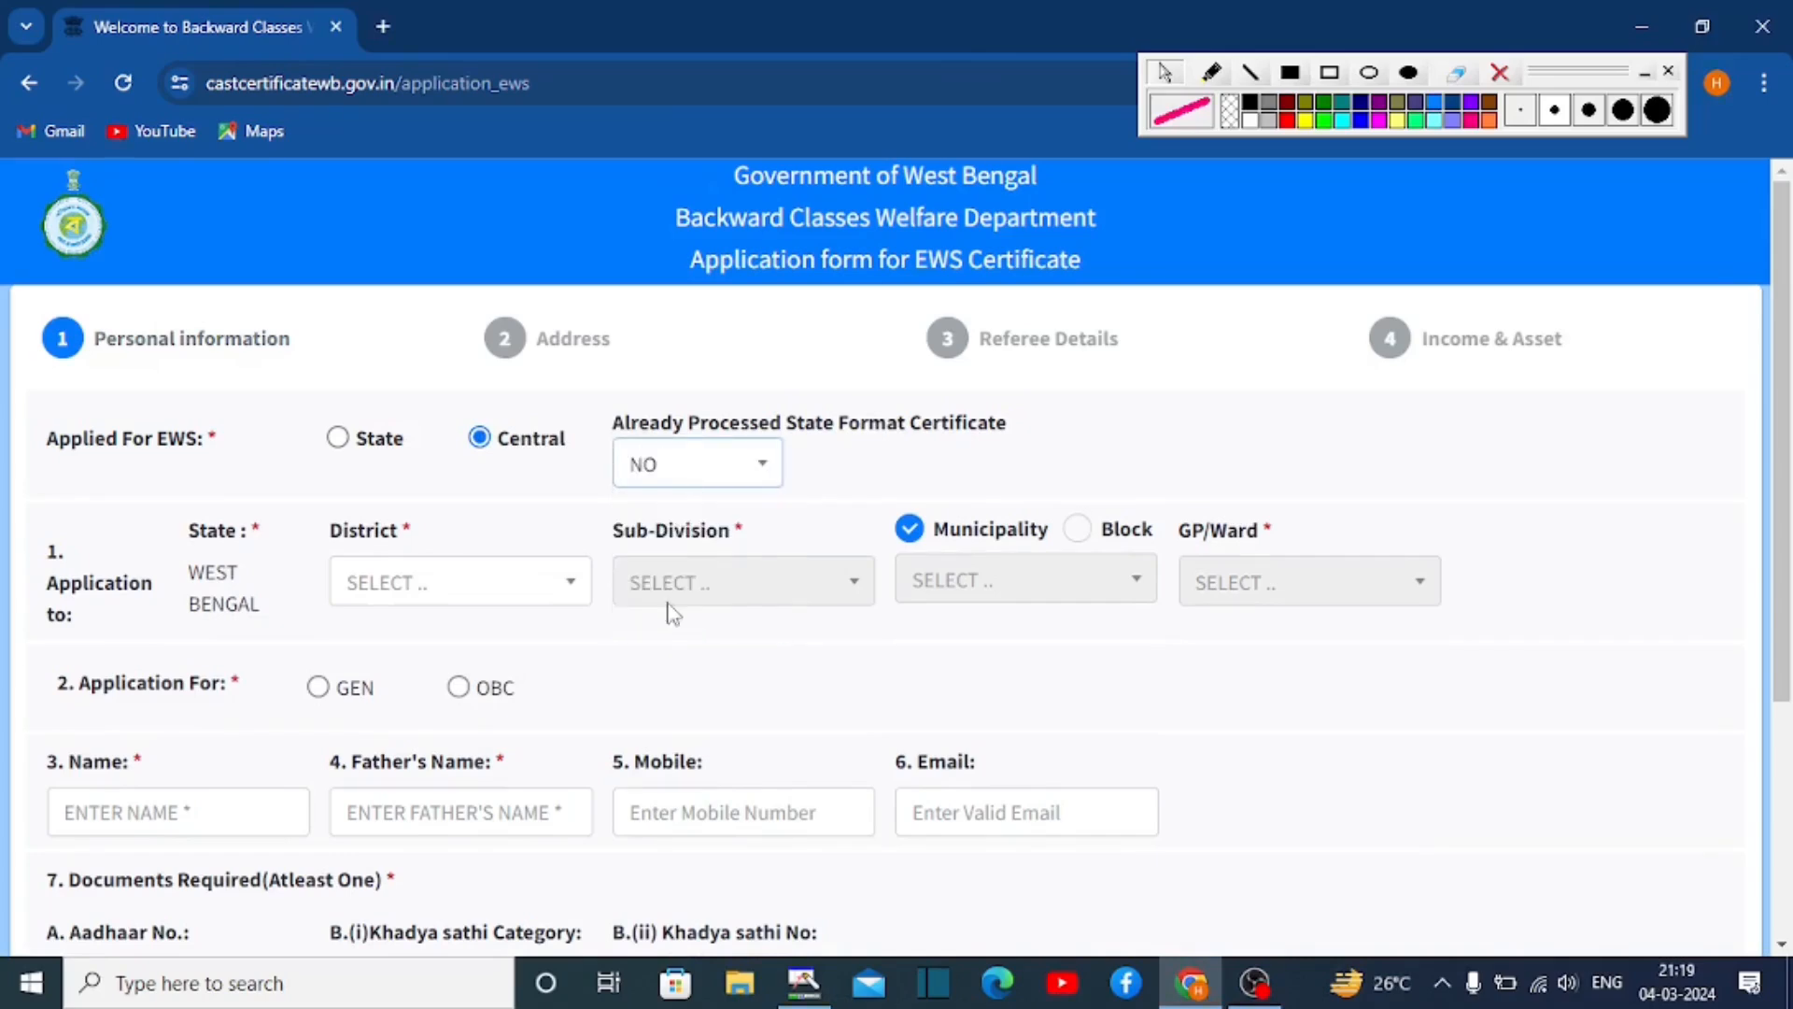
- Set the application district to SOUTH 24 PARGANAS and outline the District, Sub-Division, Municipality and GP/Ward fields in pink
{"action": "key", "text": "ctrl+shift+r"}
{"action": "left_click_drag", "start_coordinate": [302, 512], "coordinate": [569, 608]}
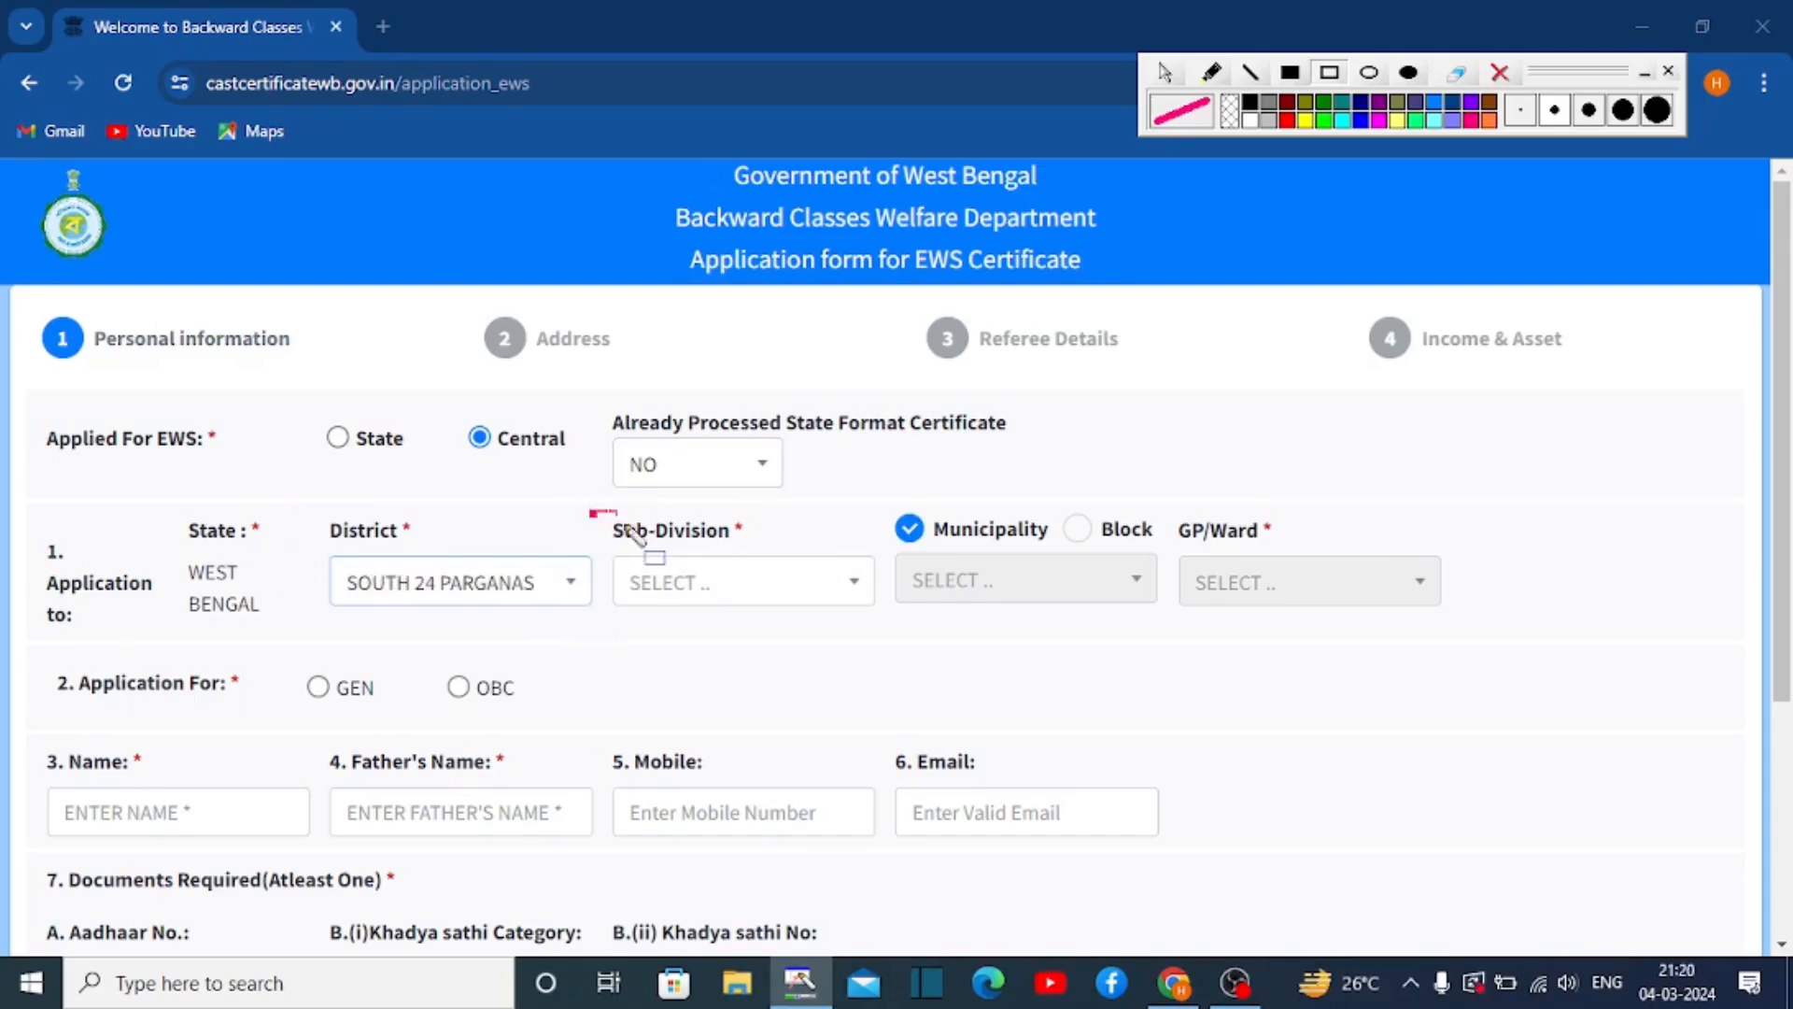
{"action": "mouse_move", "coordinate": [590, 511]}
{"action": "left_mouse_down"}
{"action": "mouse_move", "coordinate": [852, 598]}
{"action": "mouse_move", "coordinate": [875, 624]}
{"action": "left_mouse_up"}
{"action": "mouse_move", "coordinate": [893, 492]}
{"action": "left_mouse_down"}
{"action": "mouse_move", "coordinate": [1055, 602]}
{"action": "mouse_move", "coordinate": [1136, 618]}
{"action": "left_mouse_up"}
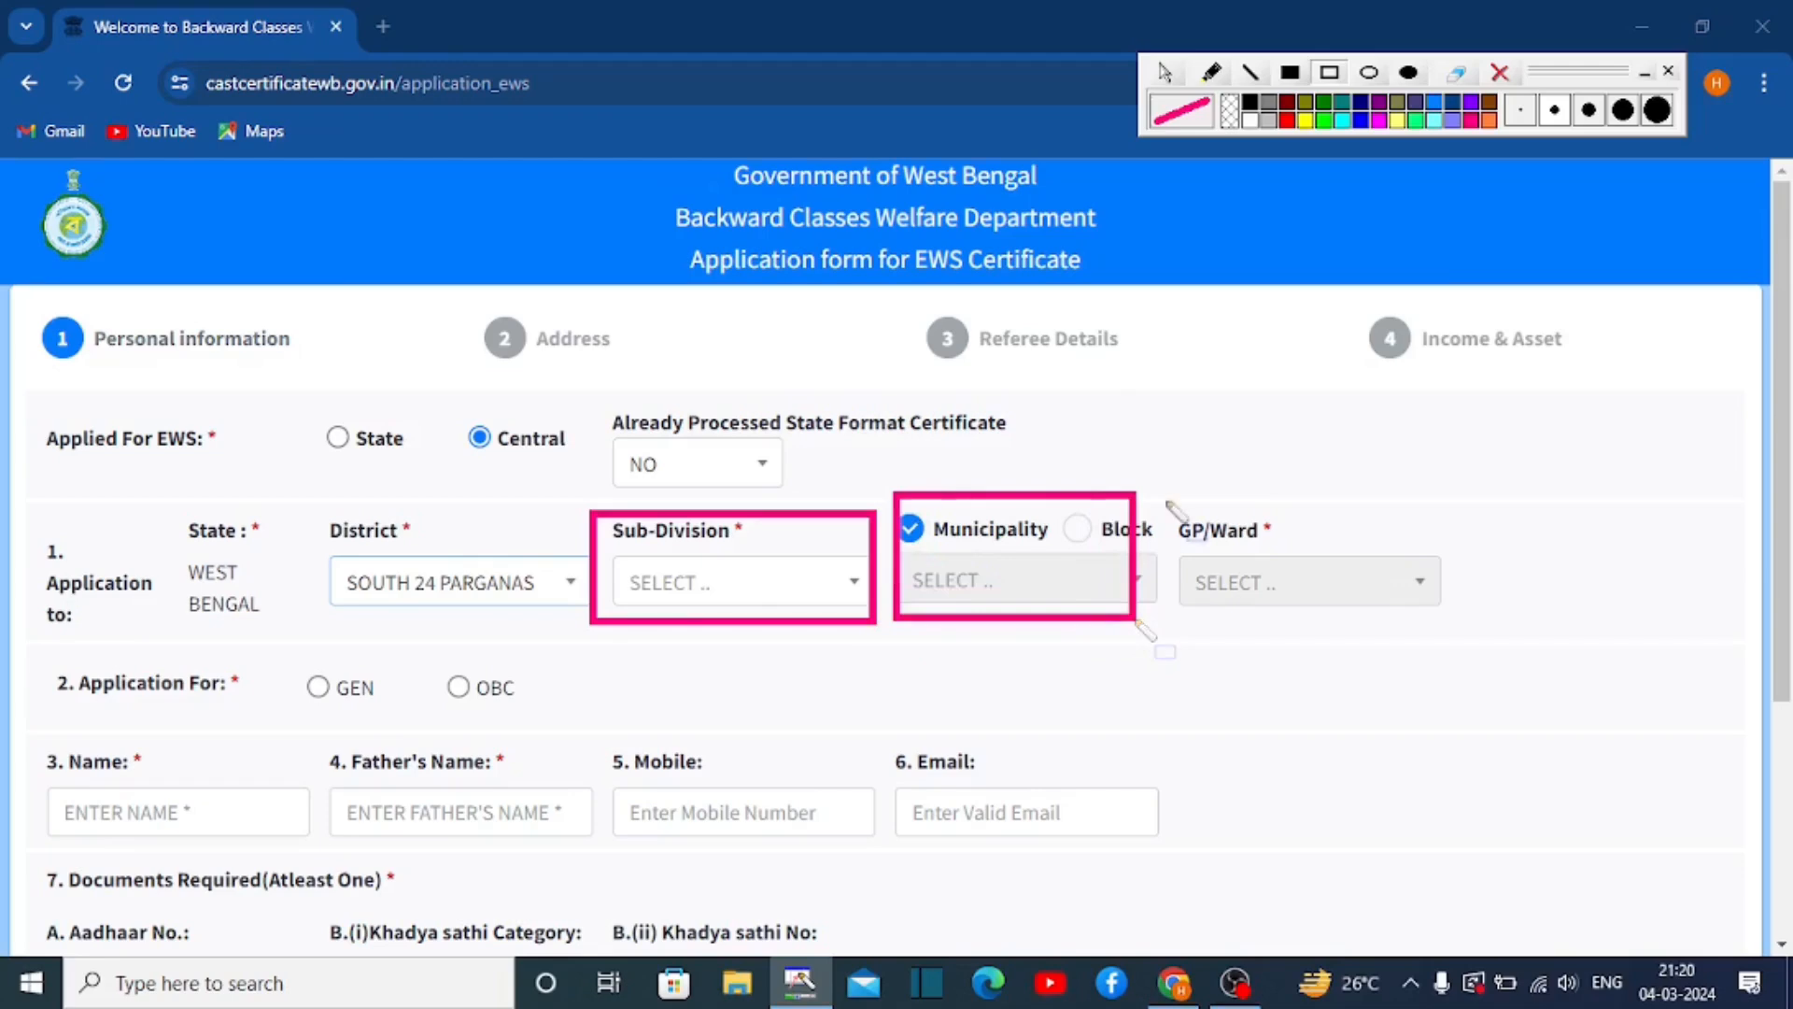
{"action": "mouse_move", "coordinate": [1163, 498]}
{"action": "left_mouse_down"}
{"action": "mouse_move", "coordinate": [1345, 623]}
{"action": "mouse_move", "coordinate": [1322, 613]}
{"action": "left_mouse_up"}
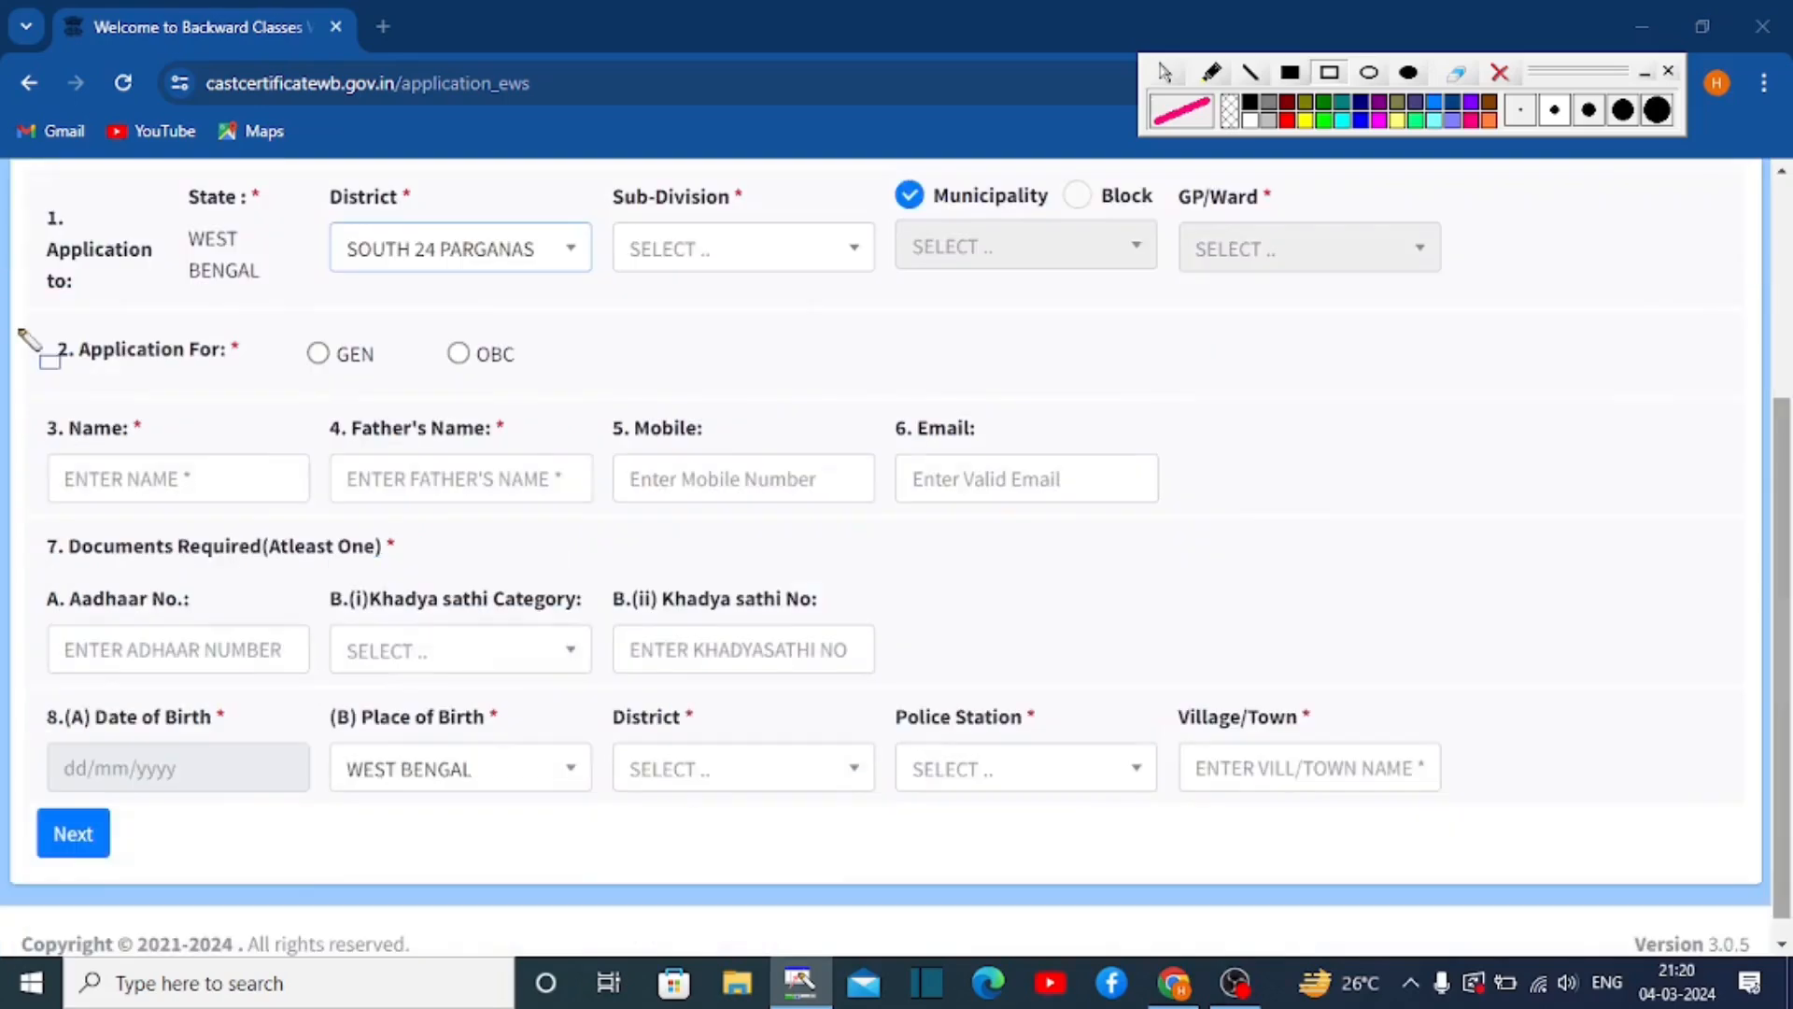
- Outline the Application For row and the Name, Father's Name, Mobile and Email fields with pink rectangles
{"action": "mouse_move", "coordinate": [14, 325]}
{"action": "left_mouse_down"}
{"action": "mouse_move", "coordinate": [257, 378]}
{"action": "mouse_move", "coordinate": [583, 385]}
{"action": "left_mouse_up"}
{"action": "mouse_move", "coordinate": [24, 403]}
{"action": "left_mouse_down"}
{"action": "mouse_move", "coordinate": [257, 539]}
{"action": "mouse_move", "coordinate": [286, 515]}
{"action": "left_mouse_up"}
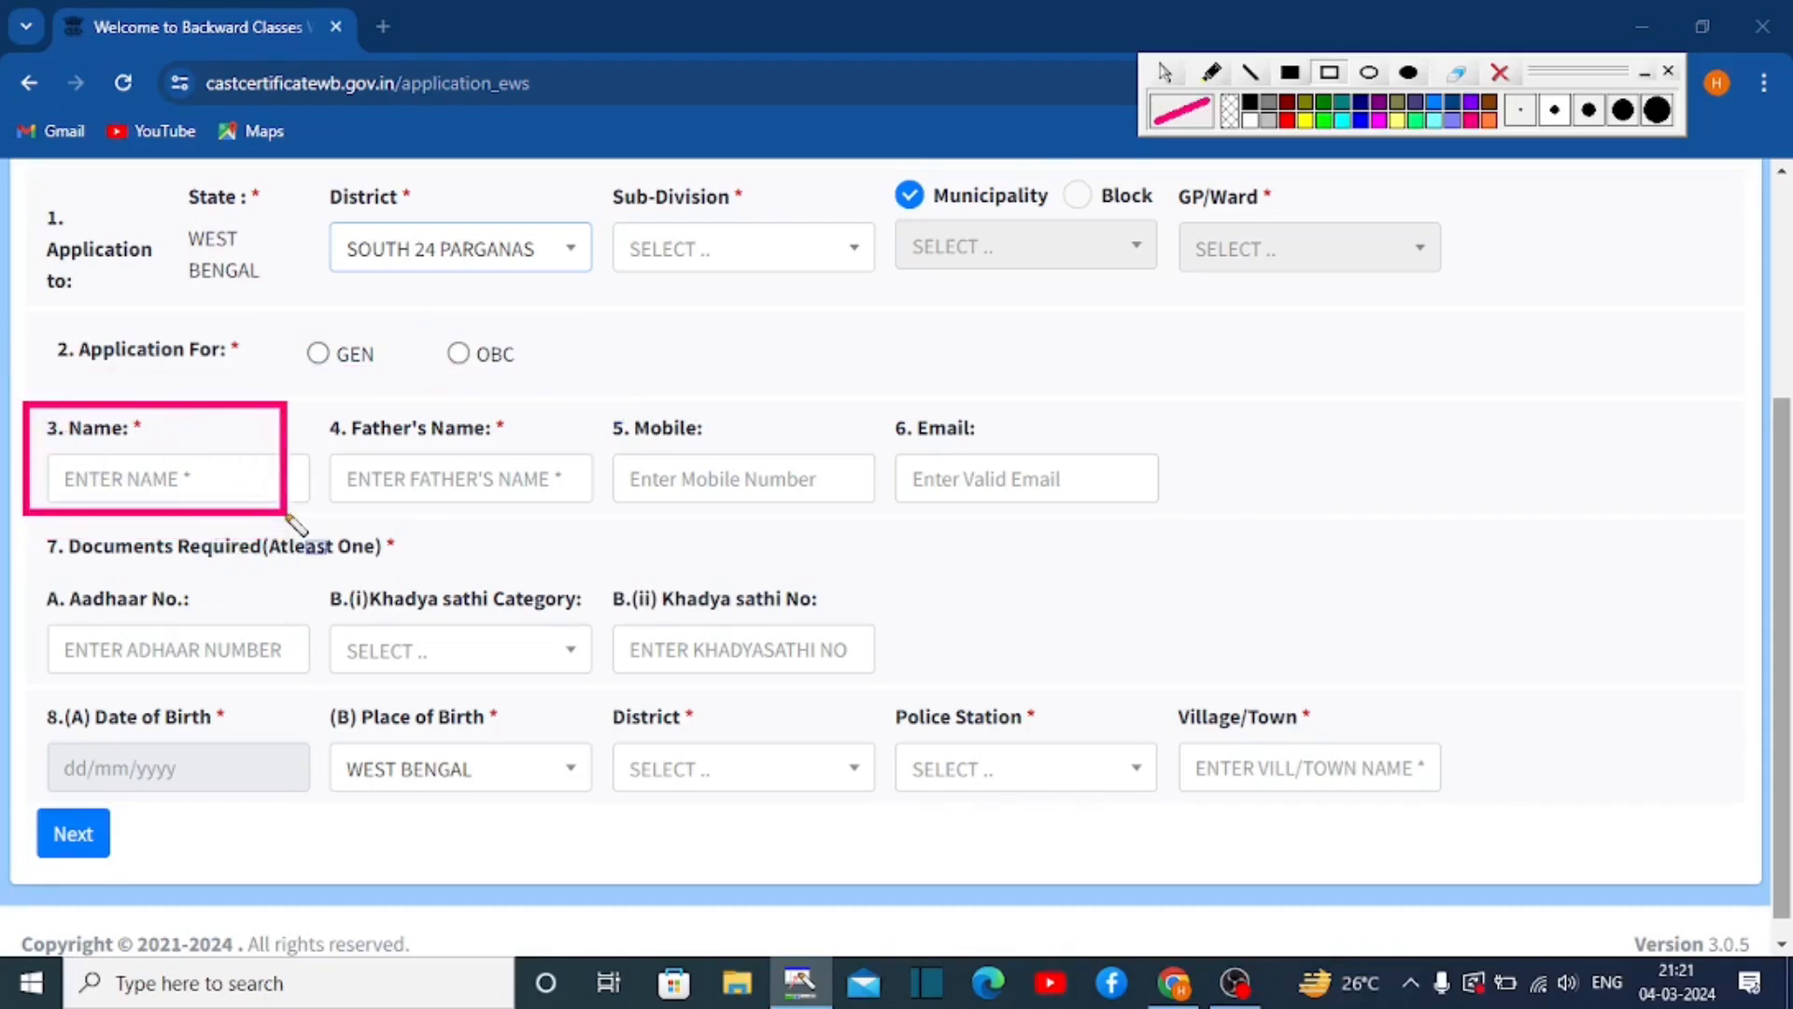
{"action": "mouse_move", "coordinate": [309, 394]}
{"action": "left_mouse_down"}
{"action": "mouse_move", "coordinate": [524, 560]}
{"action": "mouse_move", "coordinate": [542, 530]}
{"action": "left_mouse_up"}
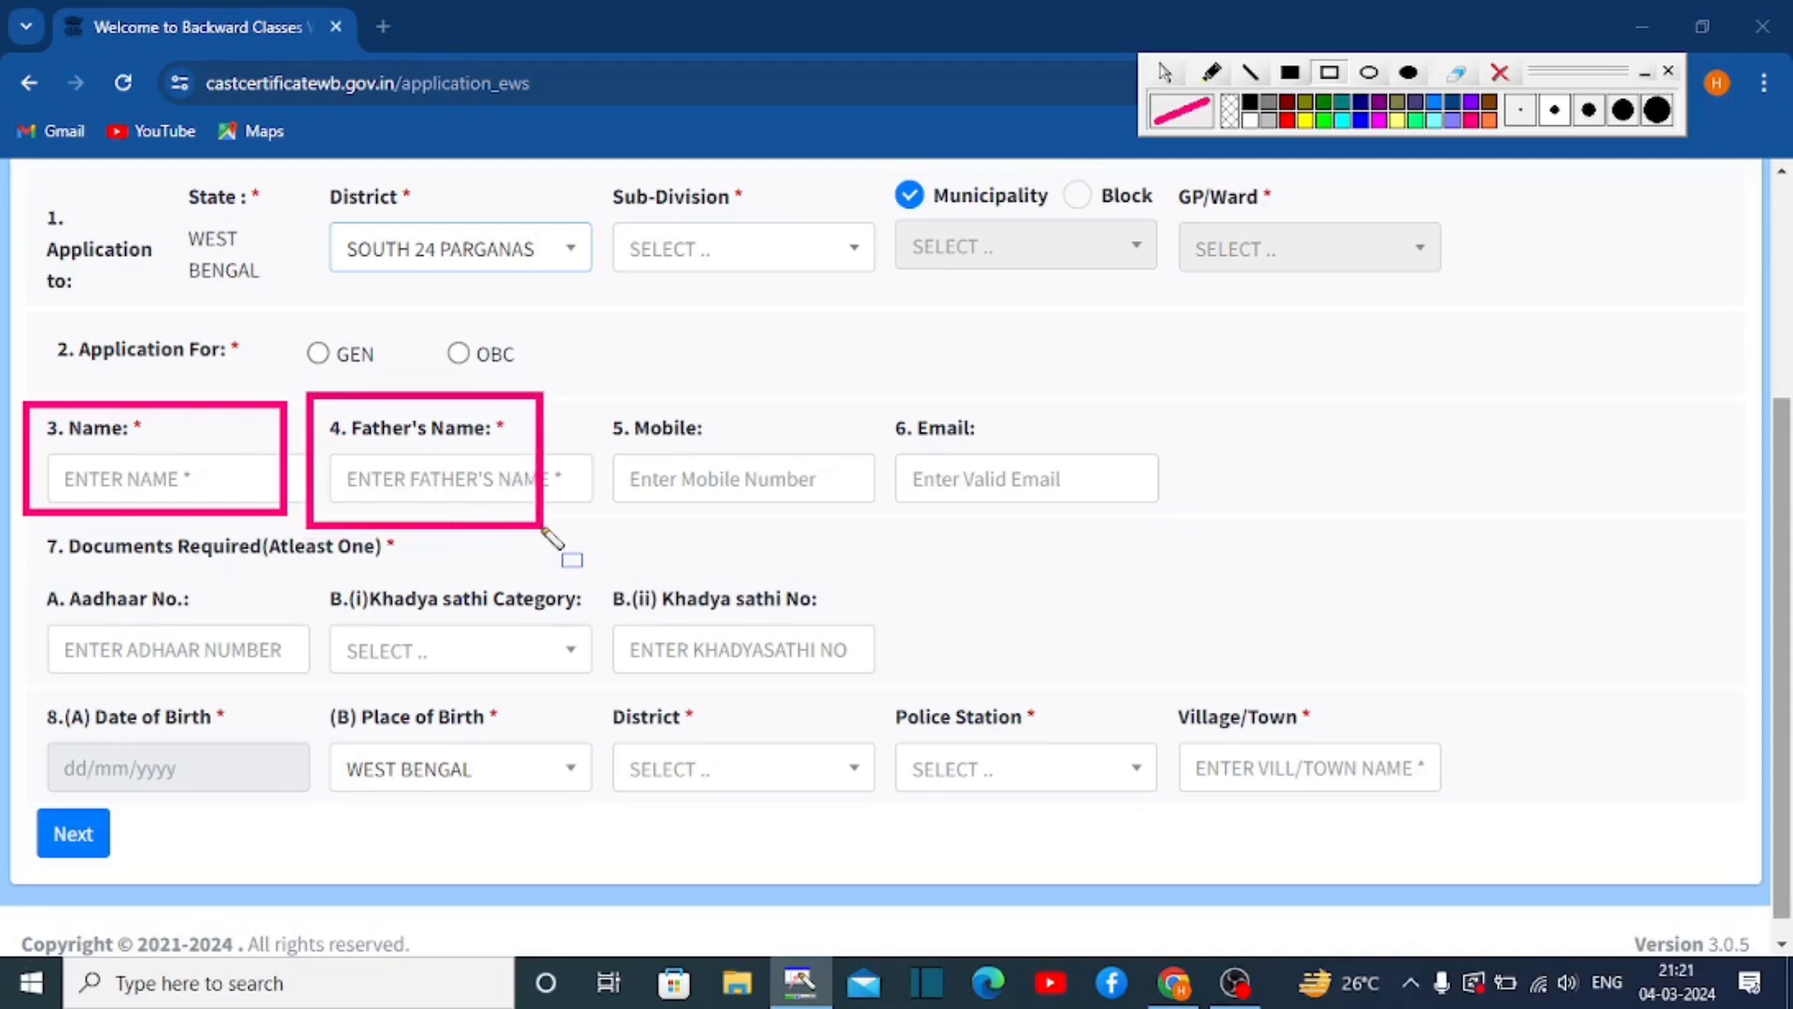
{"action": "left_click_drag", "start_coordinate": [578, 394], "coordinate": [846, 511]}
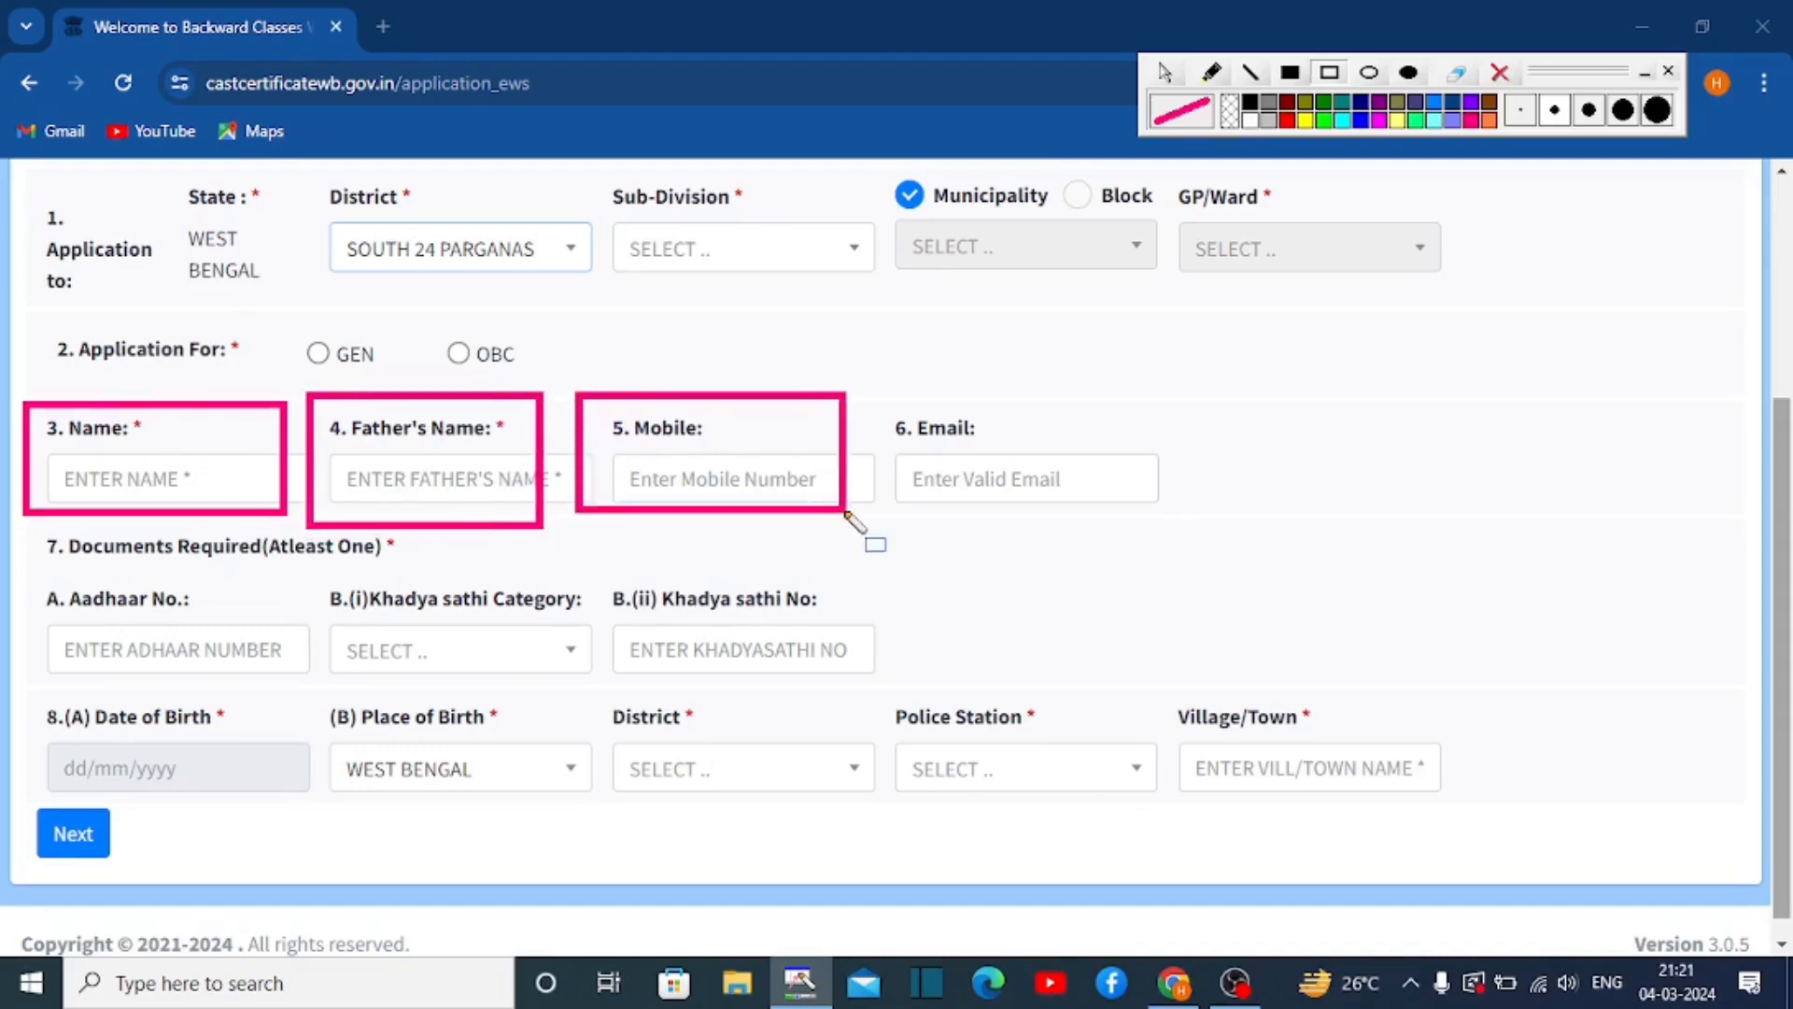
{"action": "mouse_move", "coordinate": [871, 398]}
{"action": "left_mouse_down"}
{"action": "mouse_move", "coordinate": [1038, 514]}
{"action": "mouse_move", "coordinate": [1126, 523]}
{"action": "left_mouse_up"}
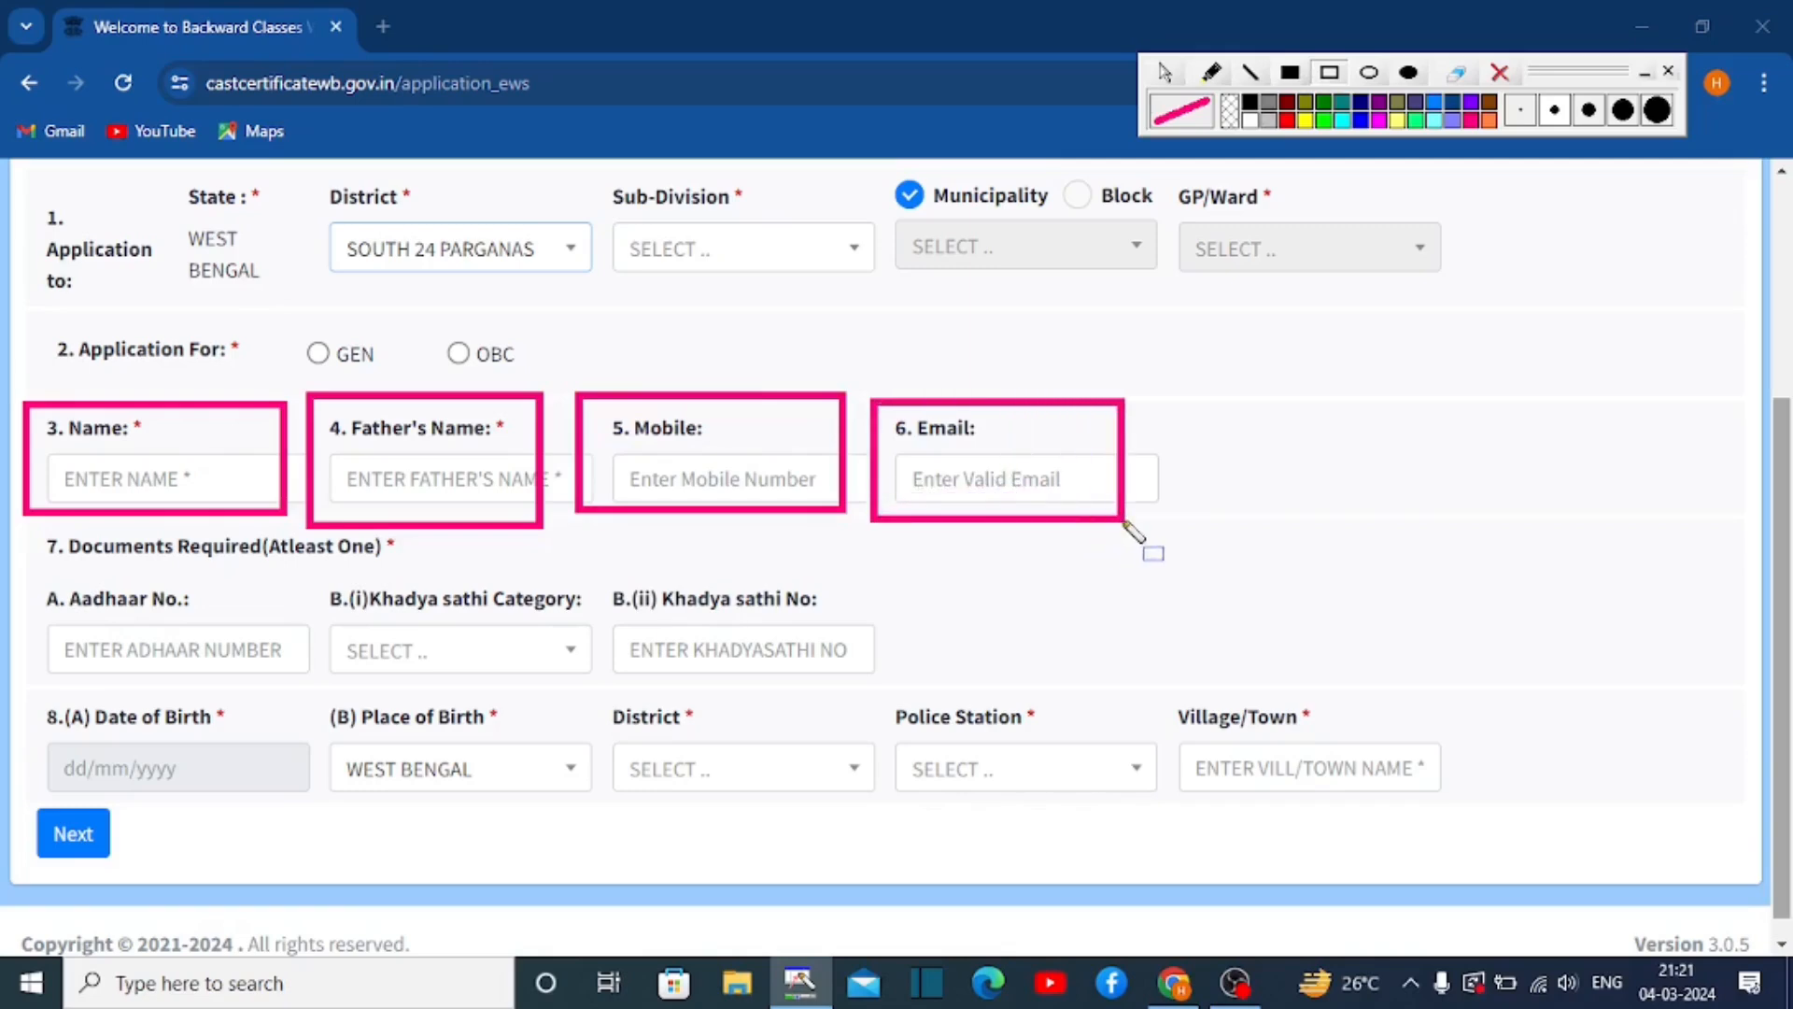
- Outline the Documents Required heading and the Aadhaar No. and Khadya sathi Category fields with pink rectangles
{"action": "left_click_drag", "start_coordinate": [33, 525], "coordinate": [397, 577]}
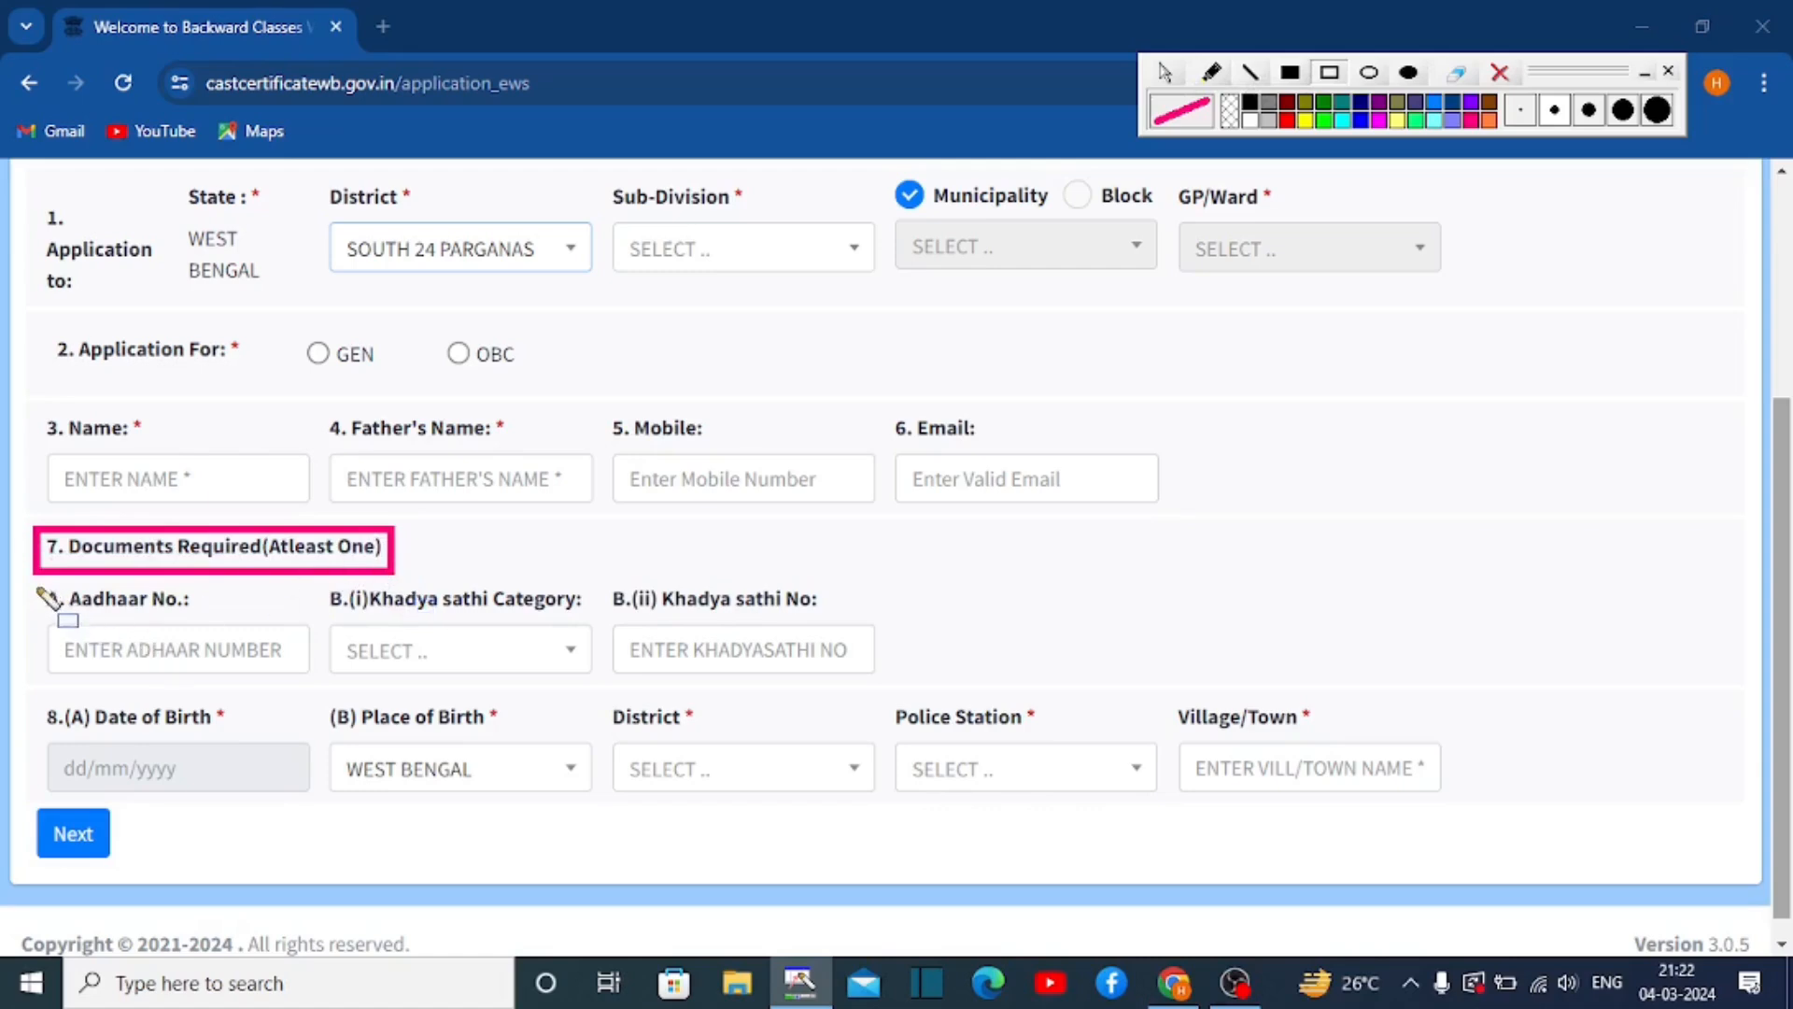
{"action": "mouse_move", "coordinate": [37, 586]}
{"action": "left_mouse_down"}
{"action": "mouse_move", "coordinate": [267, 705]}
{"action": "mouse_move", "coordinate": [233, 675]}
{"action": "left_mouse_up"}
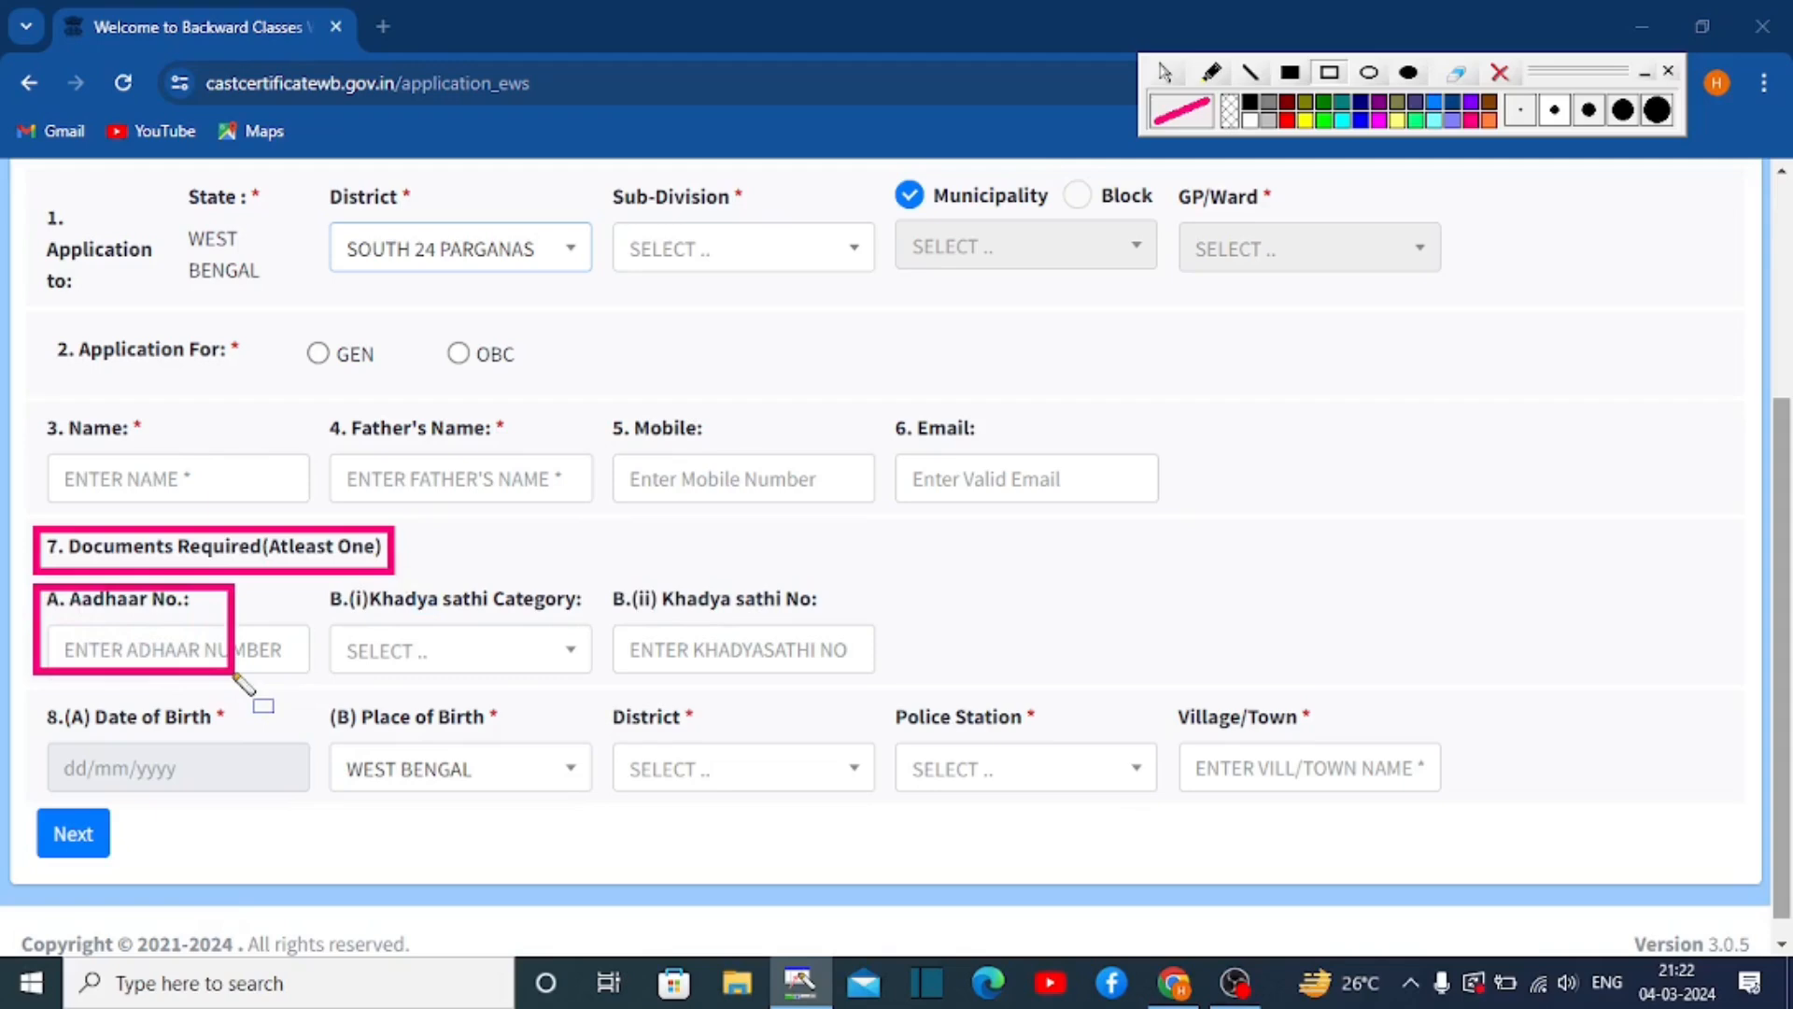
{"action": "mouse_move", "coordinate": [339, 610]}
{"action": "left_mouse_down"}
{"action": "mouse_move", "coordinate": [500, 691]}
{"action": "mouse_move", "coordinate": [503, 671]}
{"action": "left_mouse_up"}
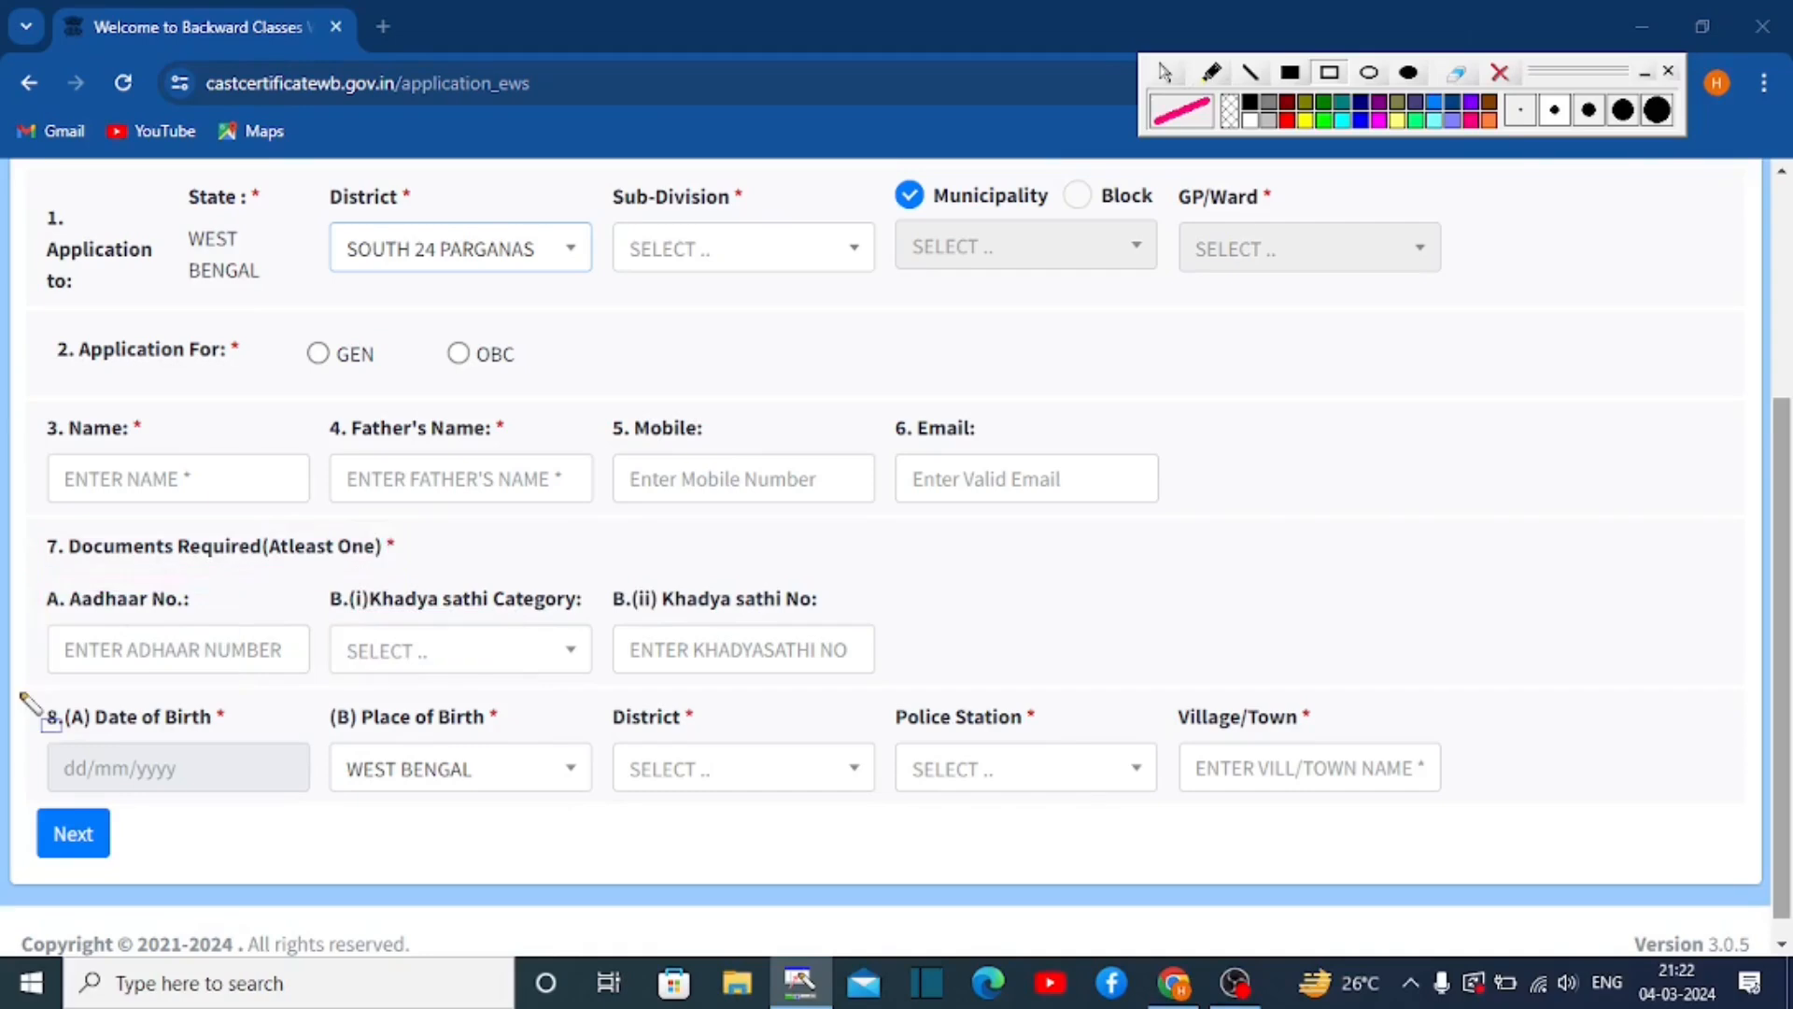
- Outline the Date of Birth, Place of Birth, District, Police Station and Village/Town fields and the Next button with pink rectangles
{"action": "left_click_drag", "start_coordinate": [19, 693], "coordinate": [279, 796]}
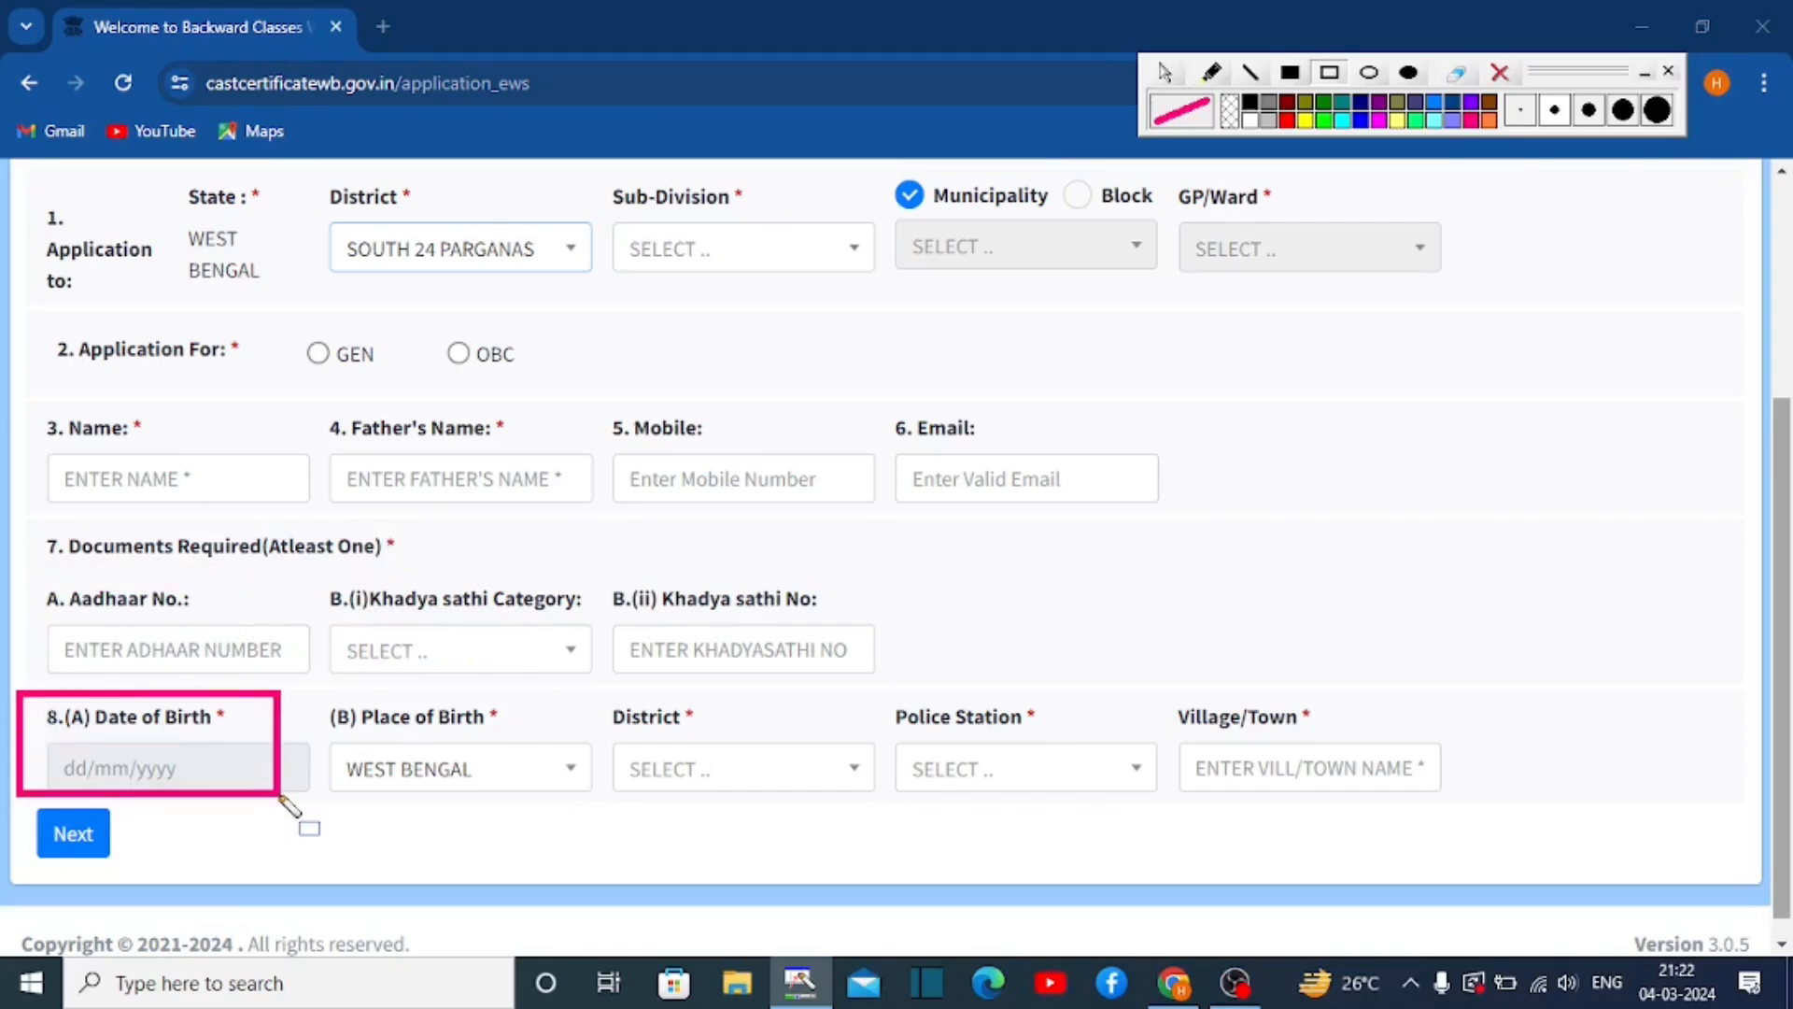
{"action": "left_click_drag", "start_coordinate": [298, 697], "coordinate": [573, 801]}
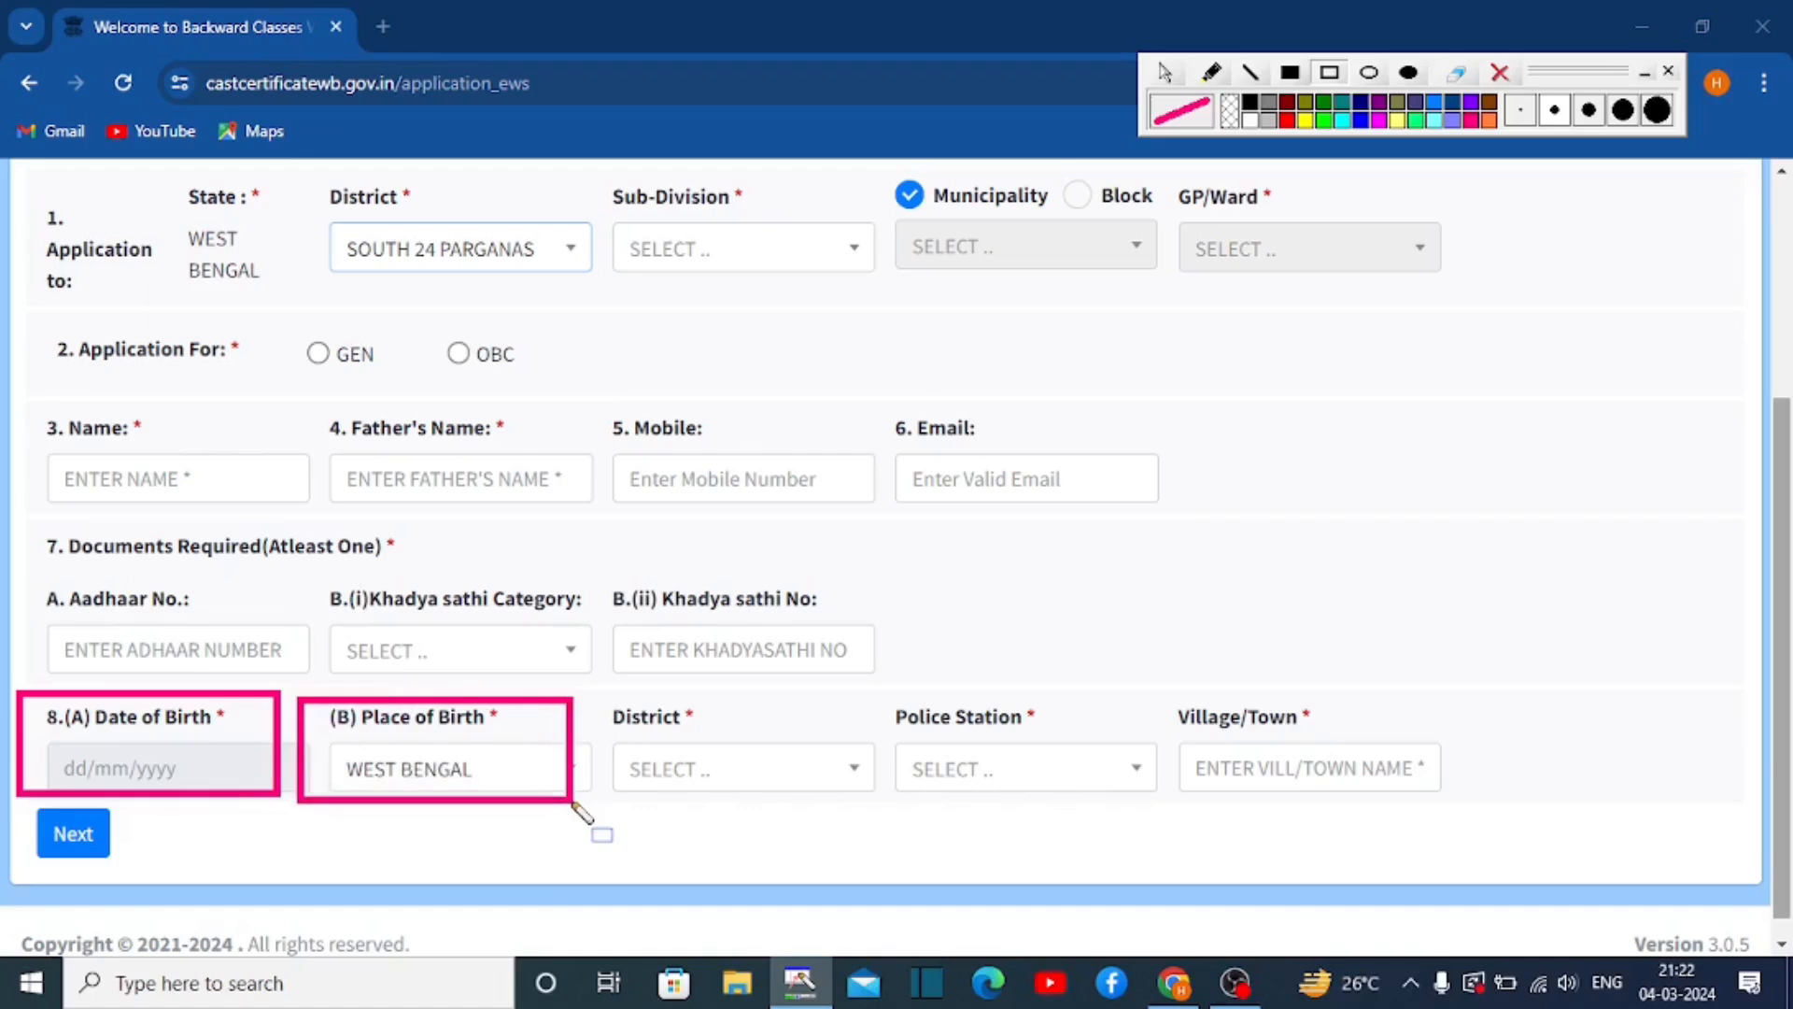
{"action": "left_click_drag", "start_coordinate": [595, 694], "coordinate": [809, 814]}
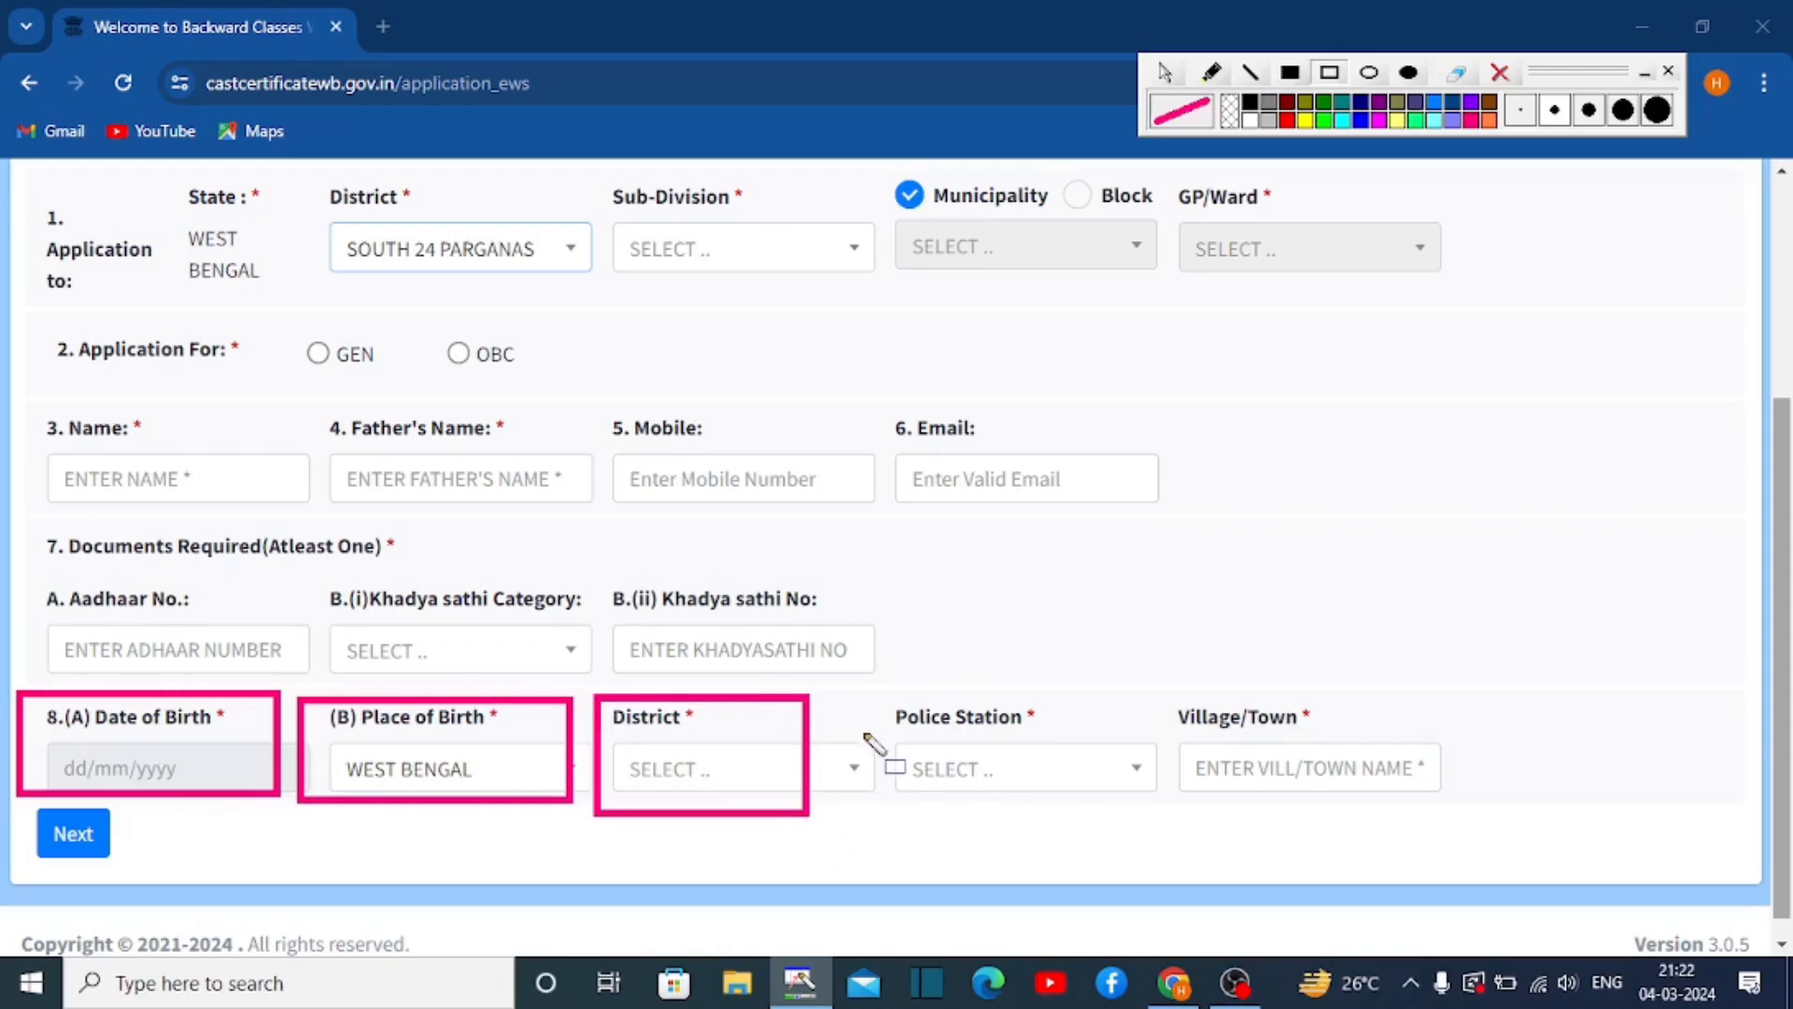
{"action": "left_click_drag", "start_coordinate": [868, 691], "coordinate": [1086, 805]}
{"action": "mouse_move", "coordinate": [1159, 679]}
{"action": "left_mouse_down"}
{"action": "mouse_move", "coordinate": [1303, 793]}
{"action": "mouse_move", "coordinate": [1402, 804]}
{"action": "left_mouse_up"}
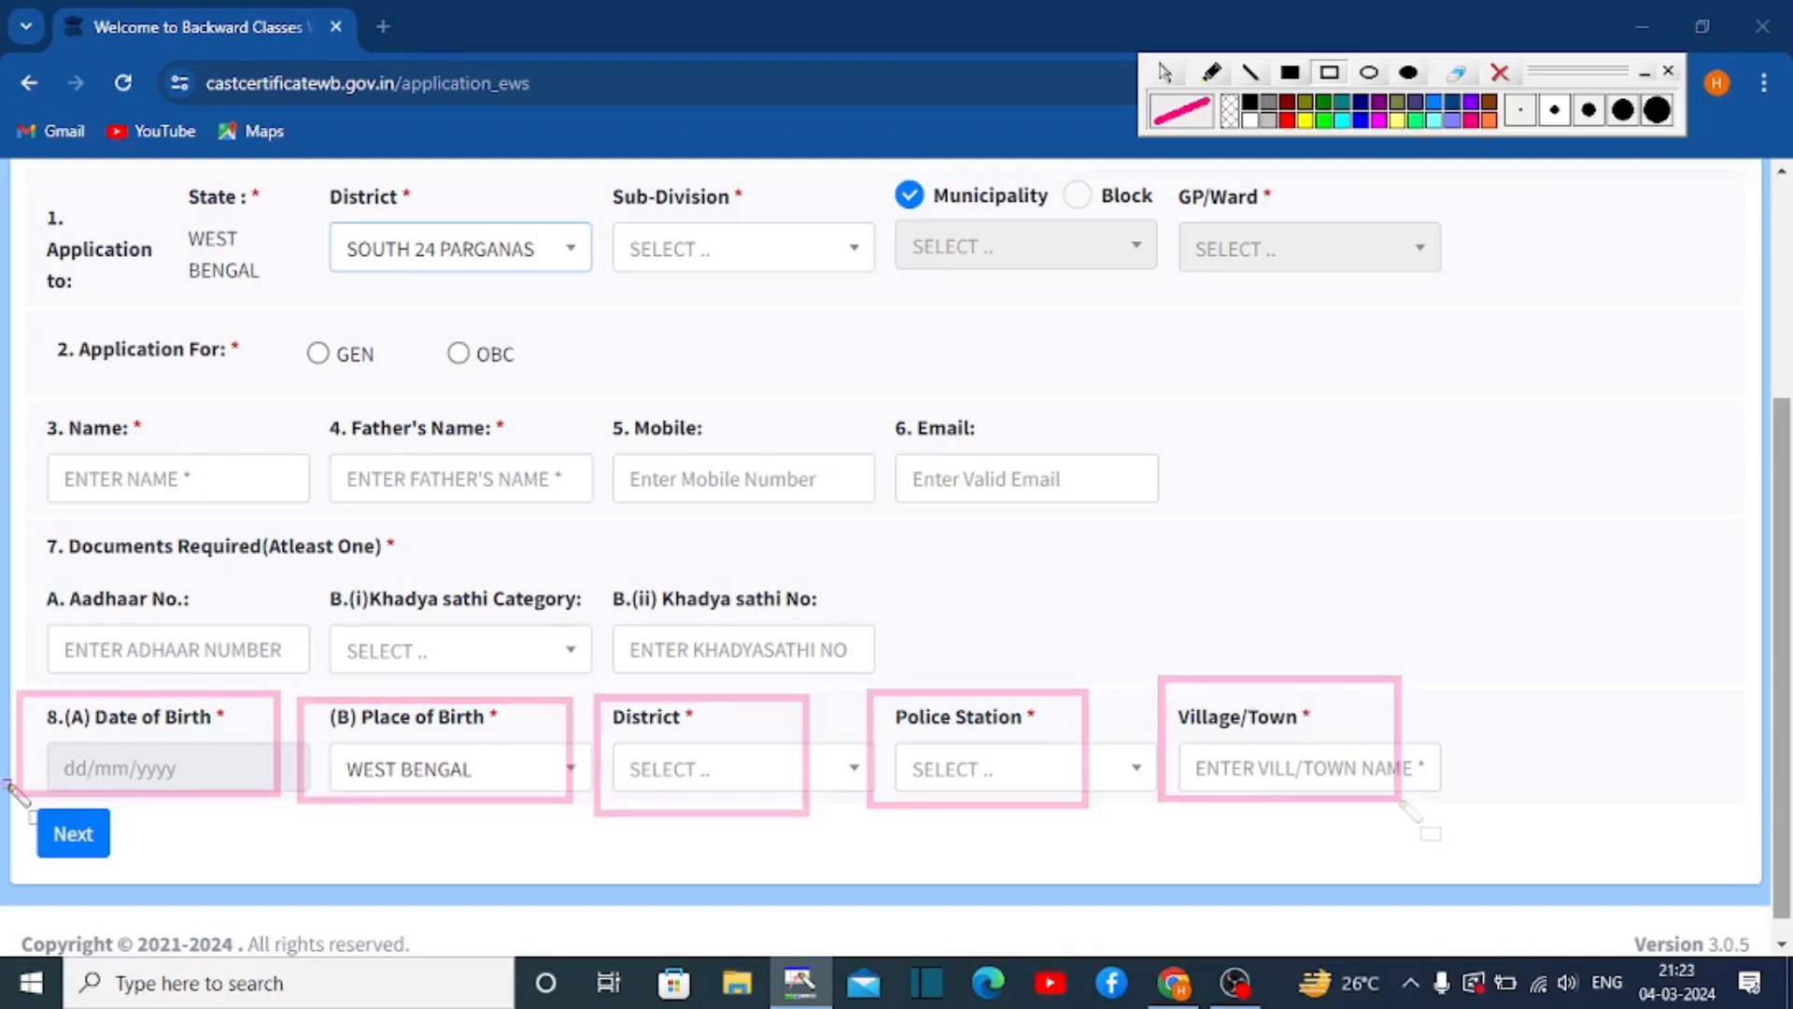
{"action": "left_click_drag", "start_coordinate": [7, 785], "coordinate": [179, 876]}
- Outline the Address stage and the present address's C/O, State and District fields with pink rectangles
{"action": "left_click_drag", "start_coordinate": [452, 189], "coordinate": [651, 270]}
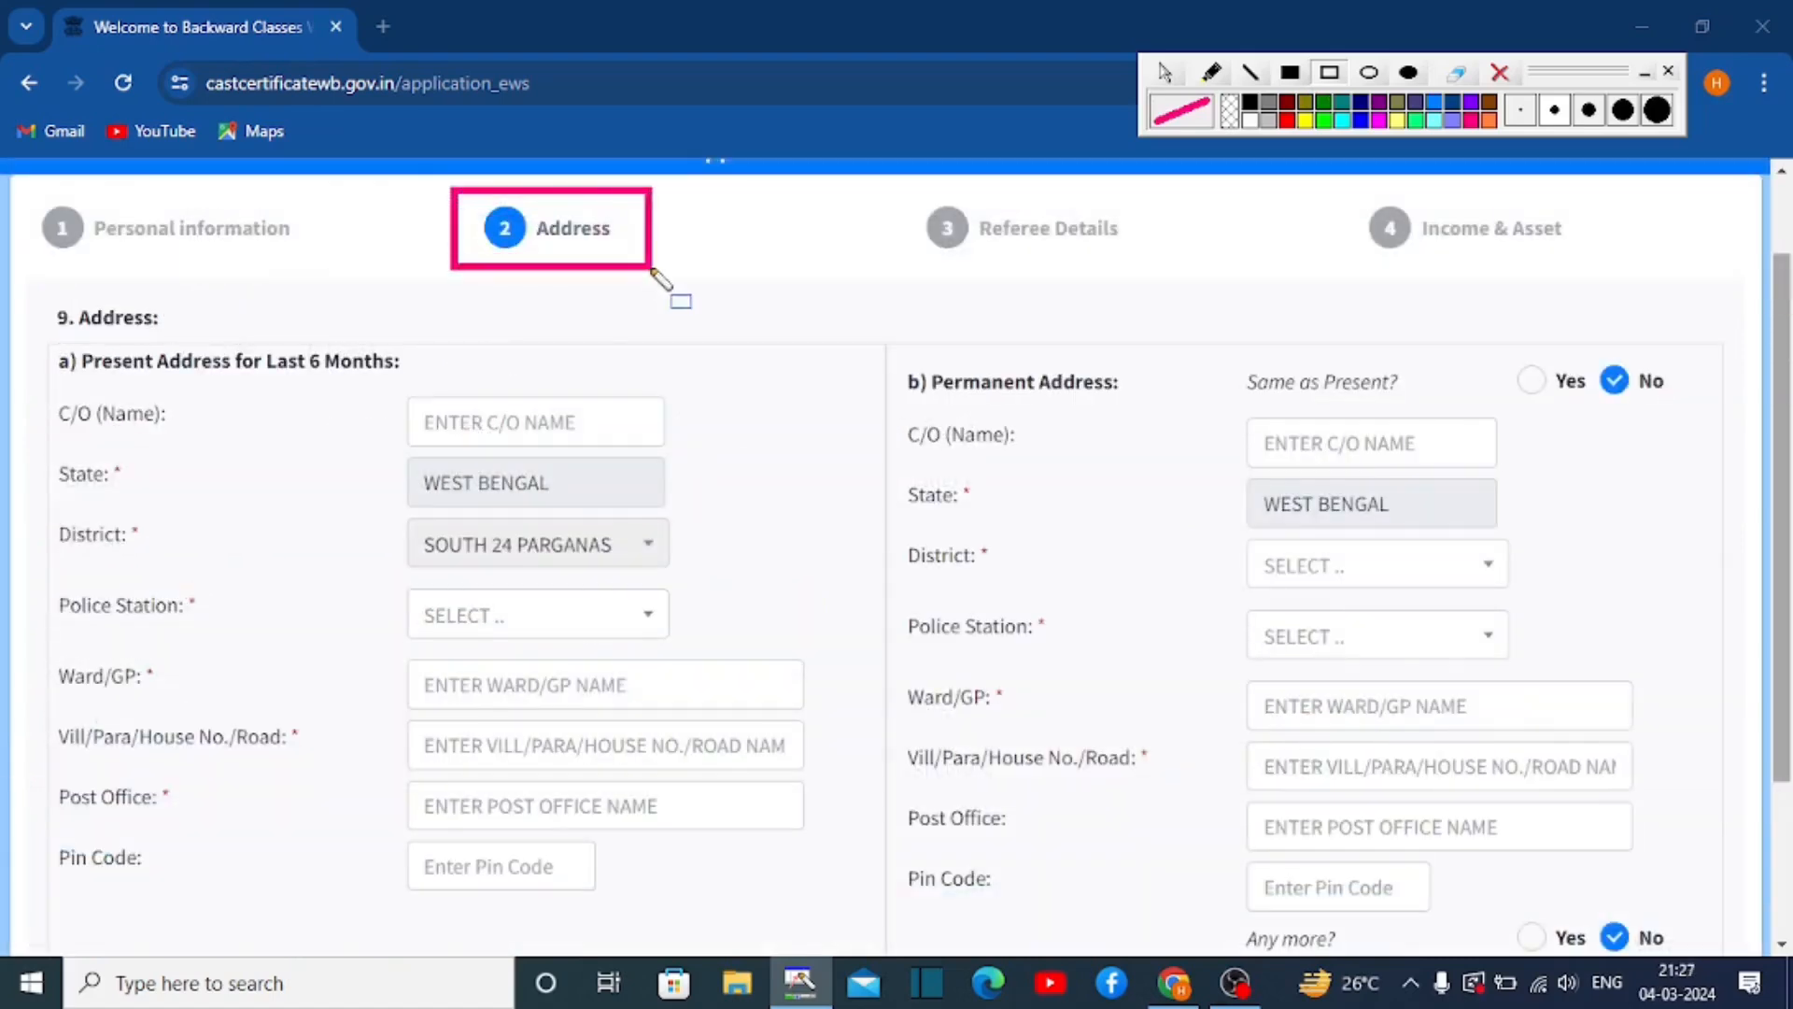
{"action": "left_click_drag", "start_coordinate": [400, 376], "coordinate": [578, 445]}
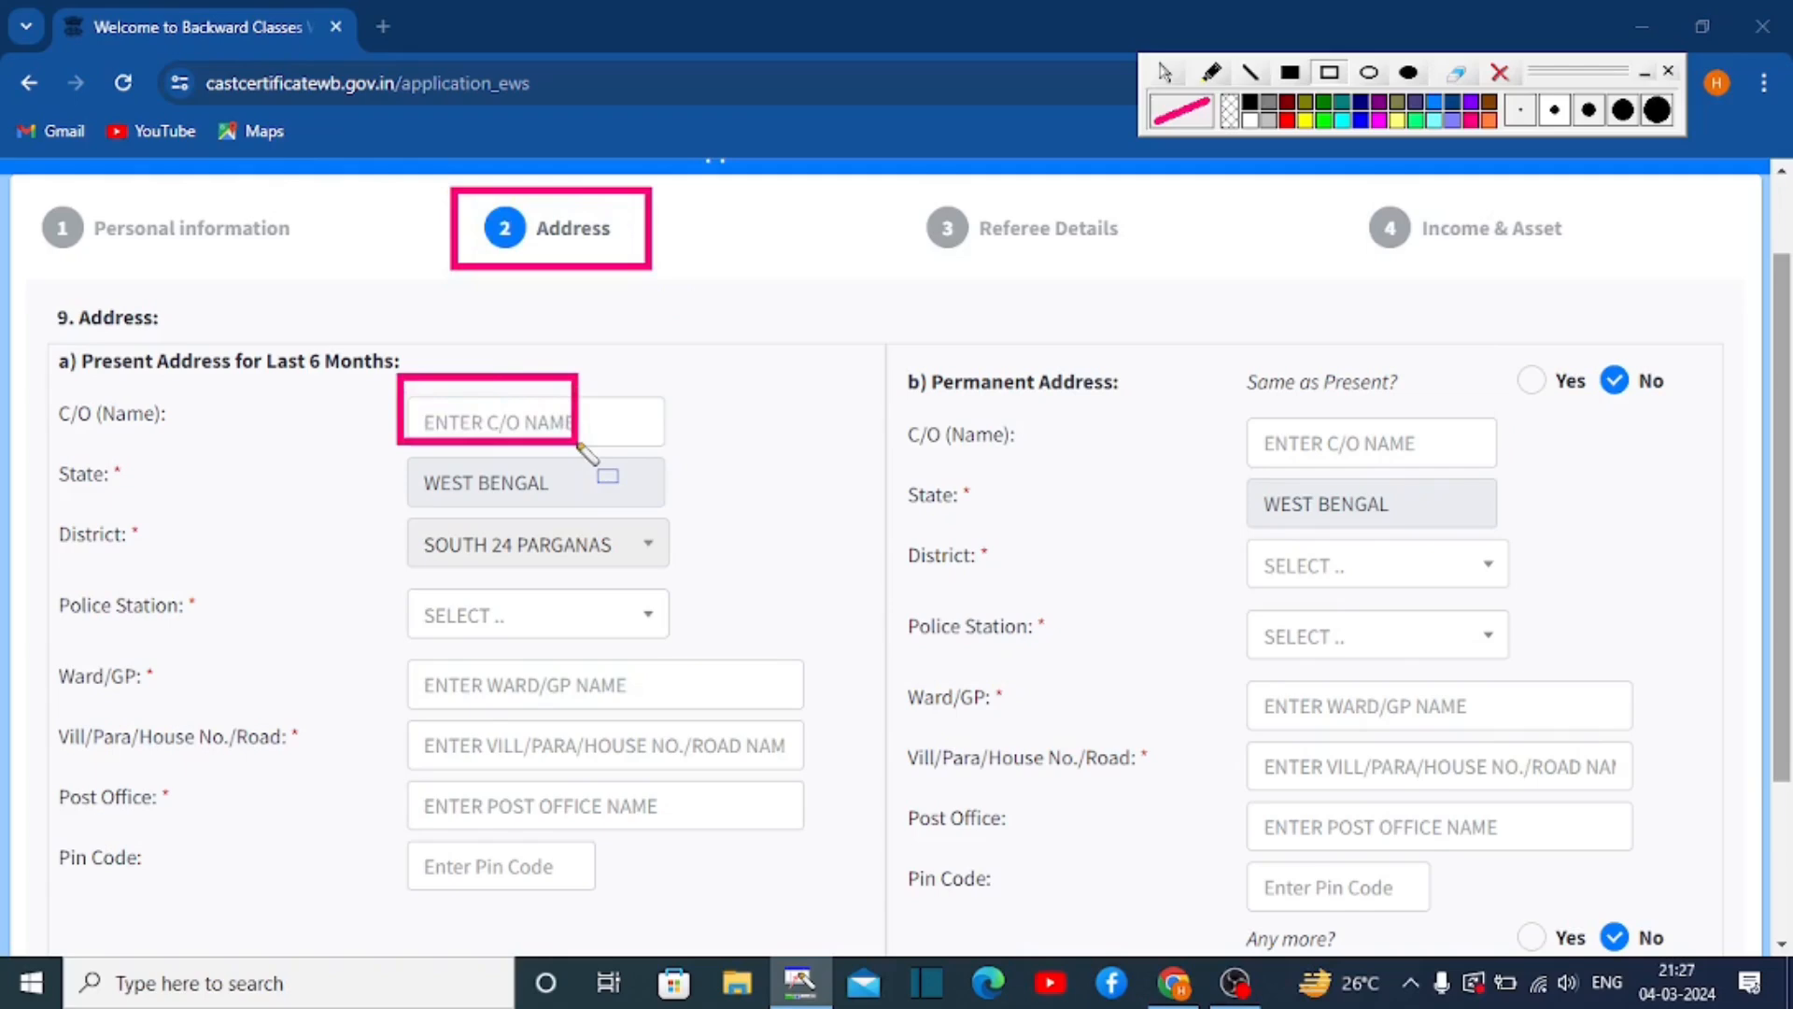
{"action": "mouse_move", "coordinate": [381, 447]}
{"action": "left_mouse_down"}
{"action": "mouse_move", "coordinate": [564, 512]}
{"action": "mouse_move", "coordinate": [542, 510]}
{"action": "left_mouse_up"}
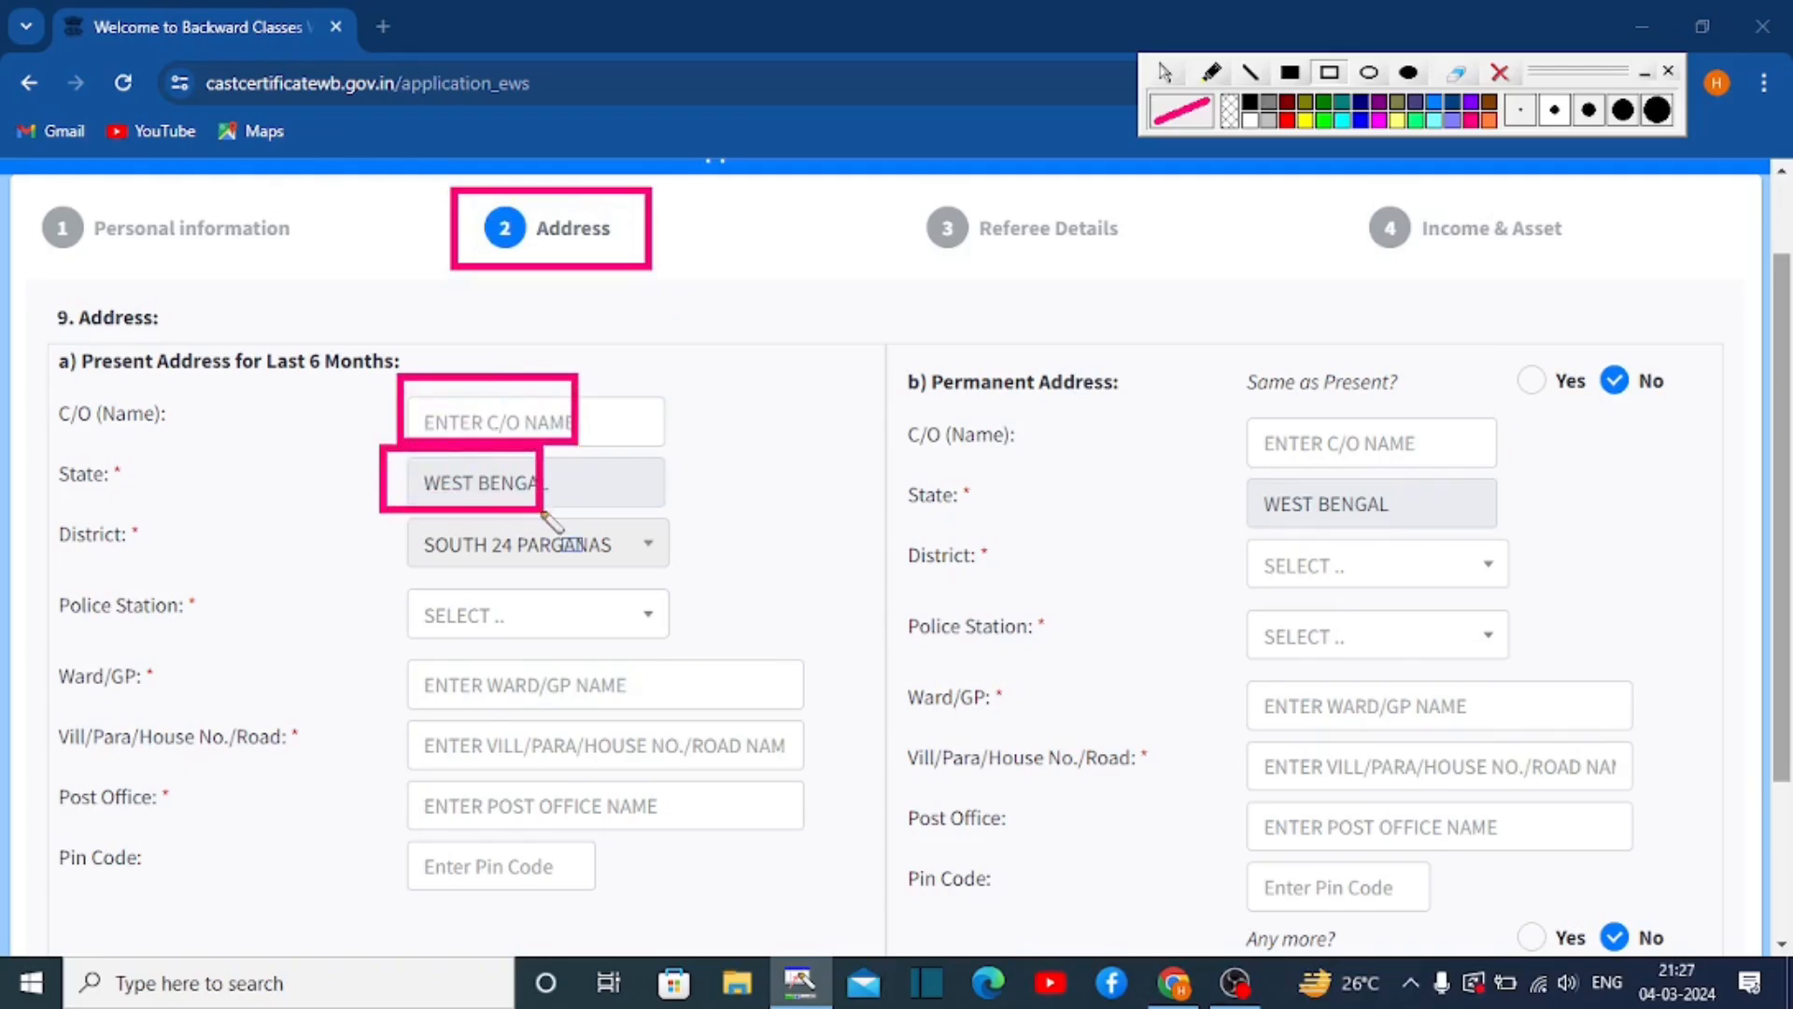
{"action": "left_click_drag", "start_coordinate": [386, 523], "coordinate": [550, 566]}
- Outline the present address's Police Station, Ward/GP, Vill/Para, Post Office and Pin Code fields in pink, and clear the marks
{"action": "left_click_drag", "start_coordinate": [389, 587], "coordinate": [592, 639]}
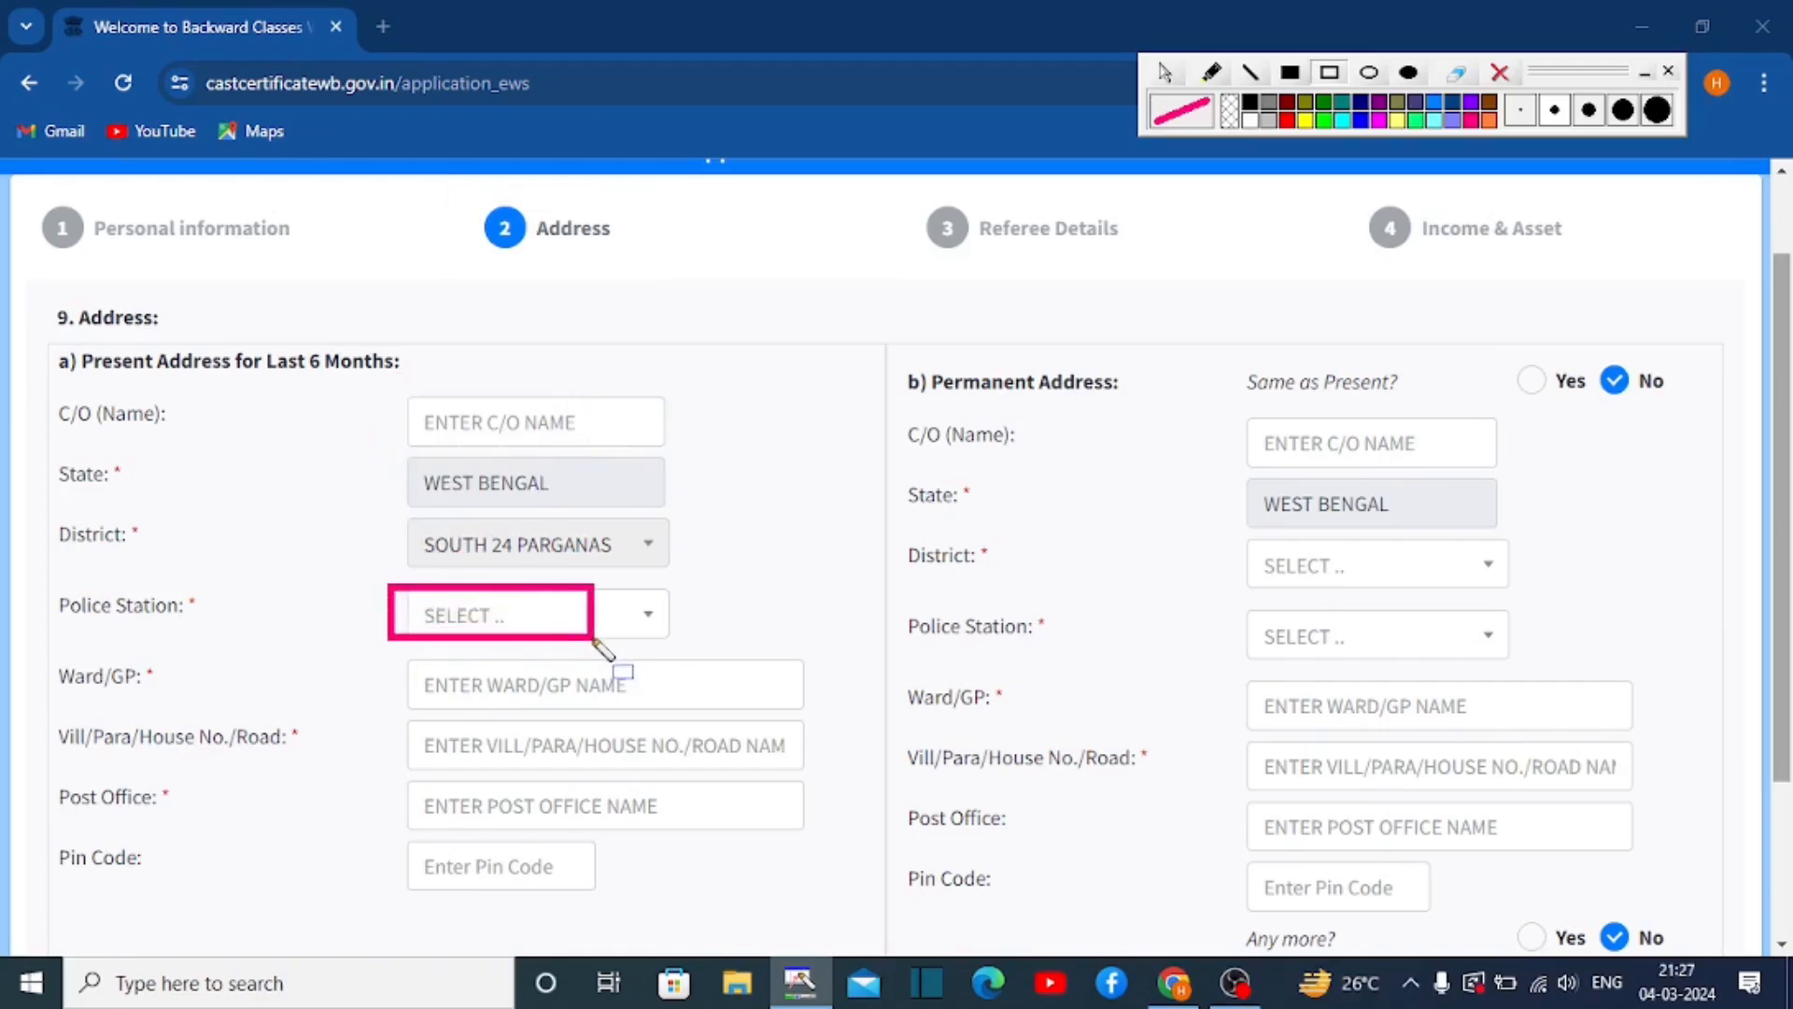
{"action": "left_click_drag", "start_coordinate": [399, 661], "coordinate": [597, 700]}
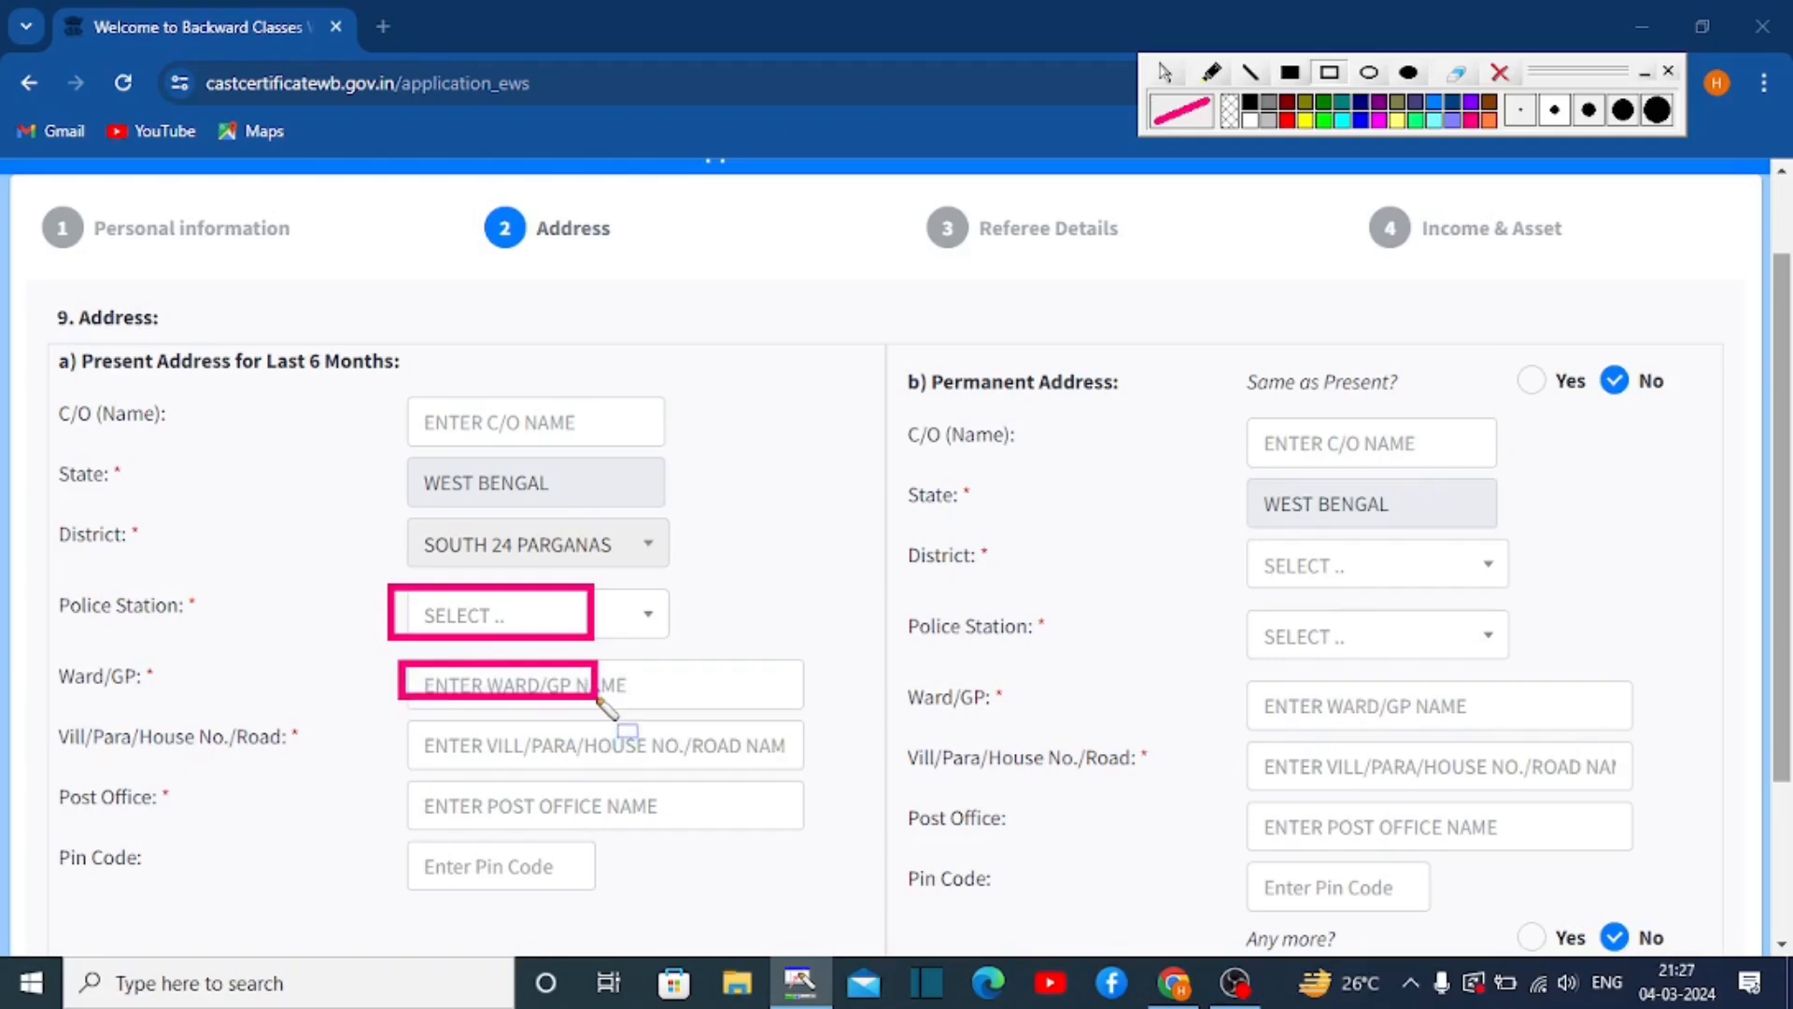
{"action": "left_click_drag", "start_coordinate": [400, 728], "coordinate": [577, 767]}
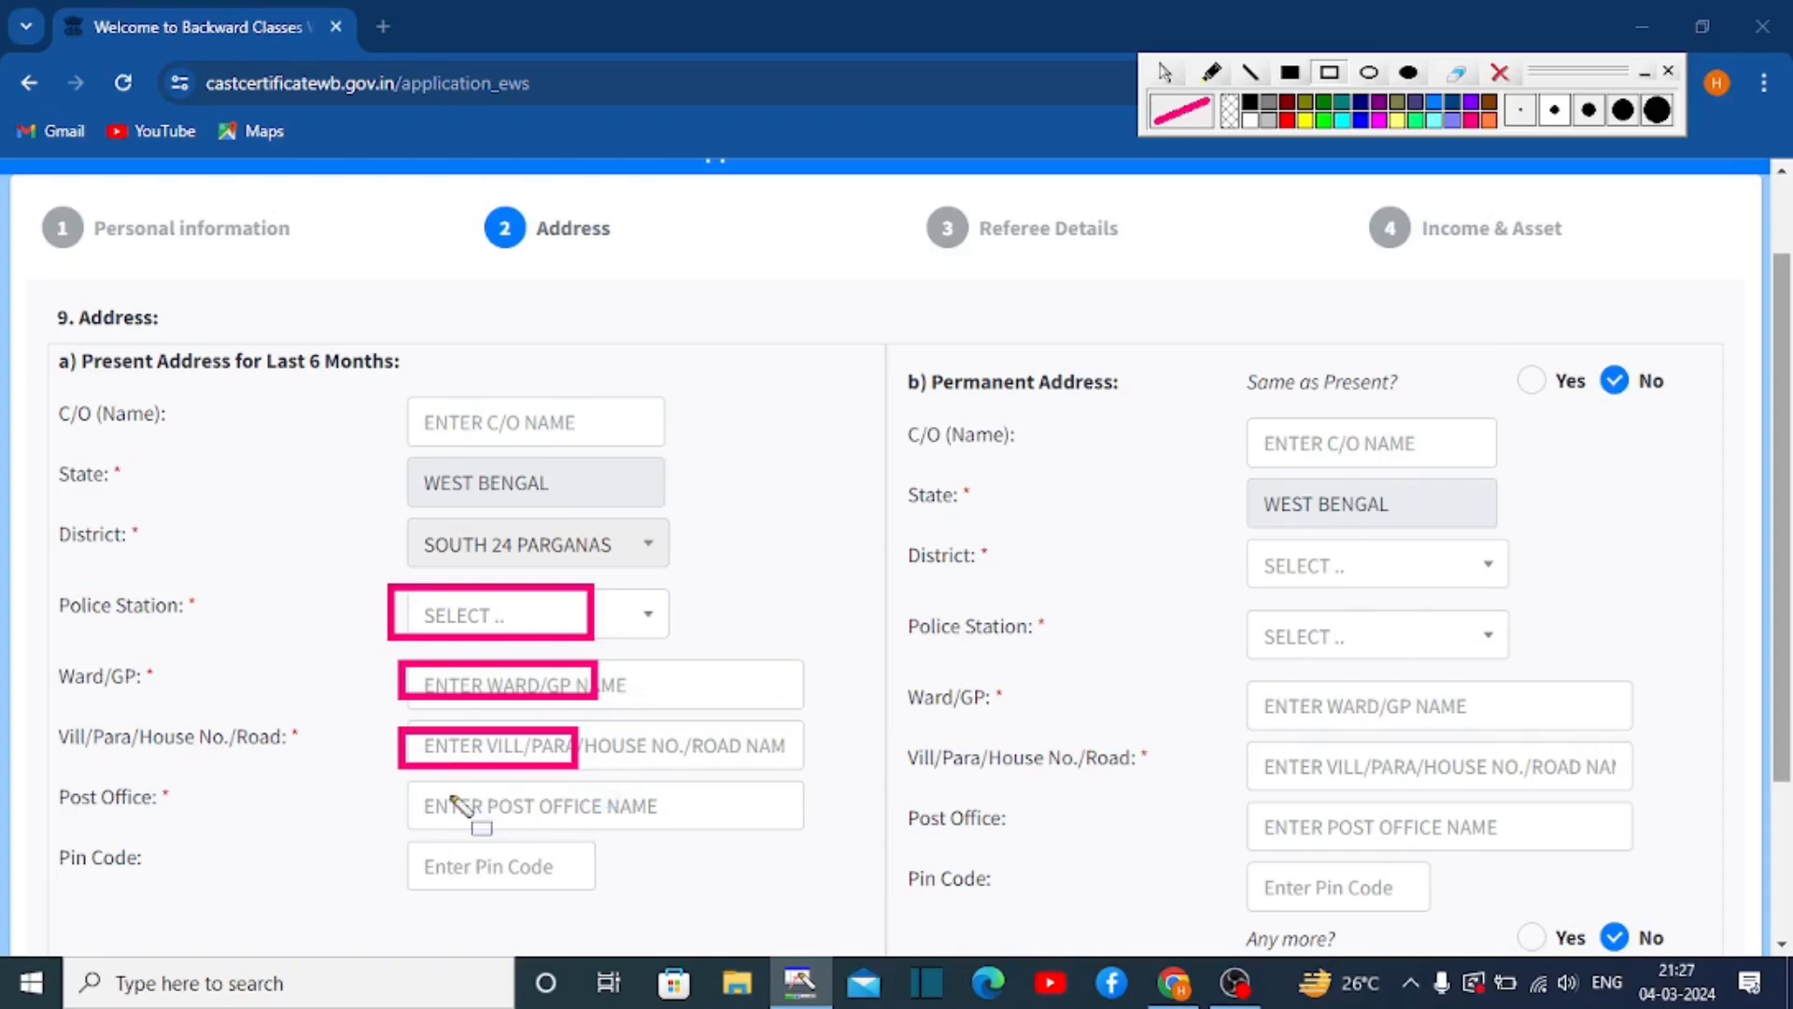
{"action": "left_click_drag", "start_coordinate": [383, 787], "coordinate": [607, 830]}
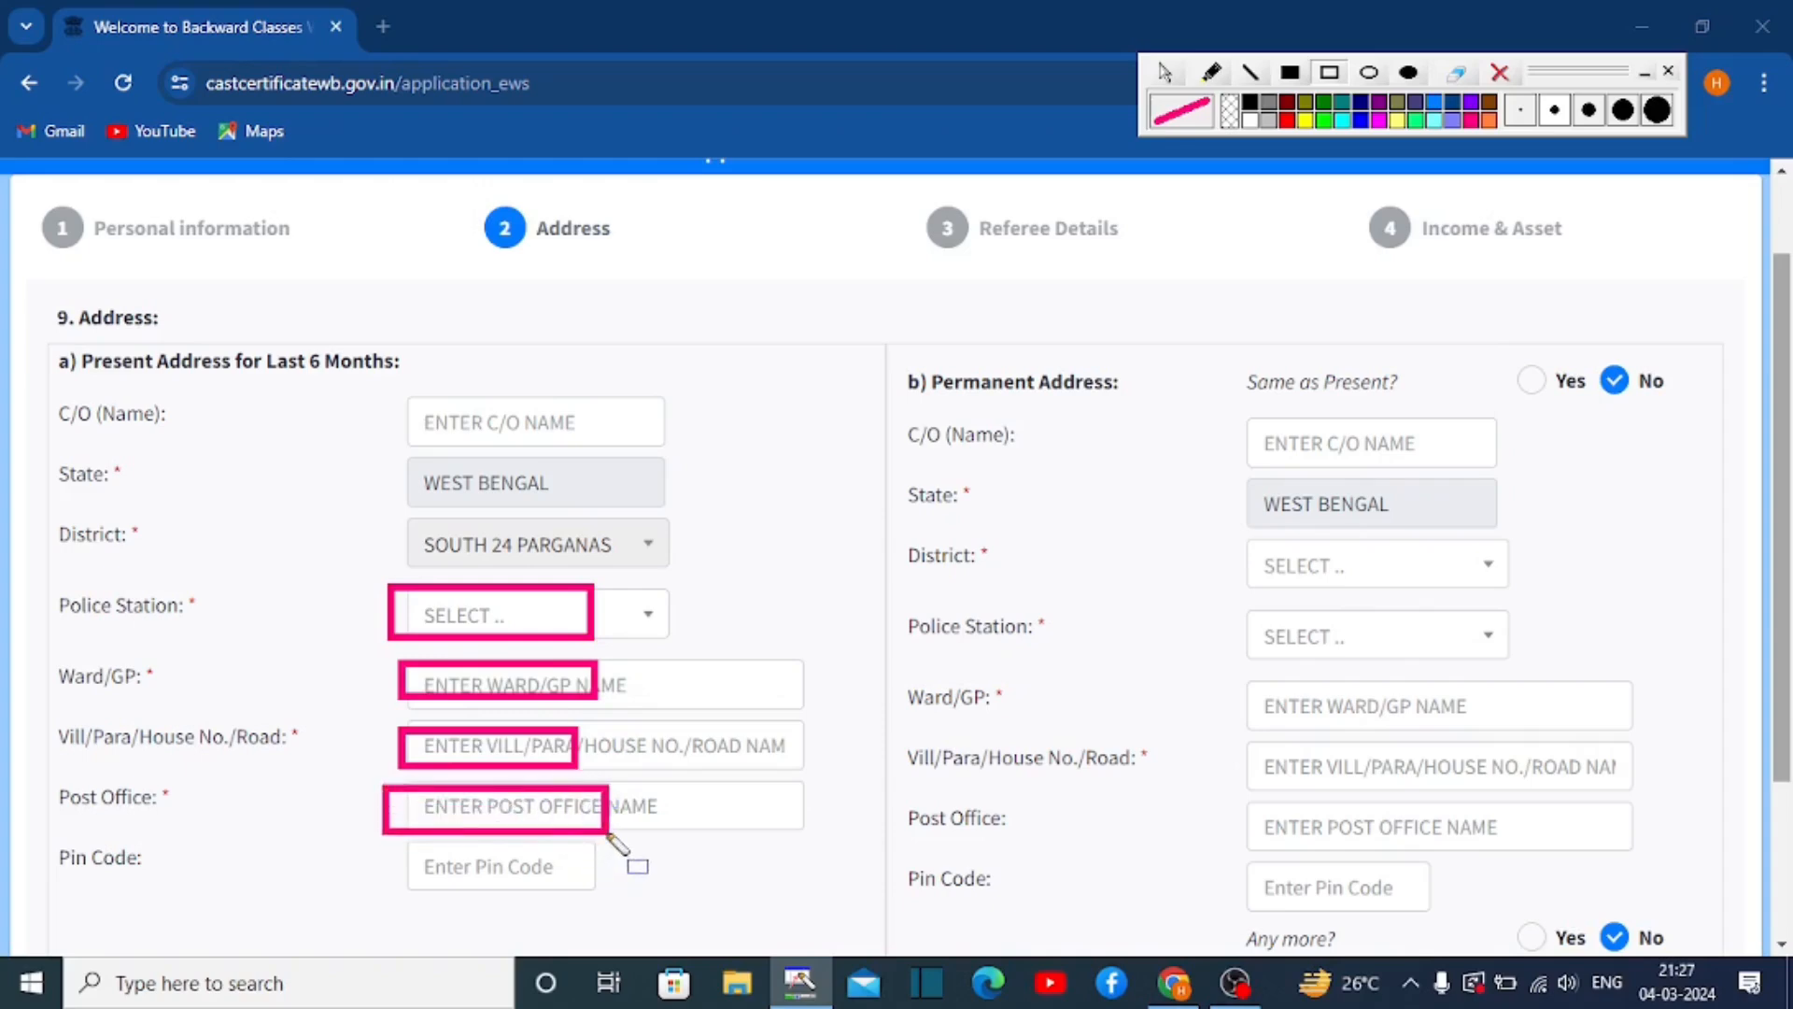
{"action": "left_click_drag", "start_coordinate": [400, 845], "coordinate": [602, 893]}
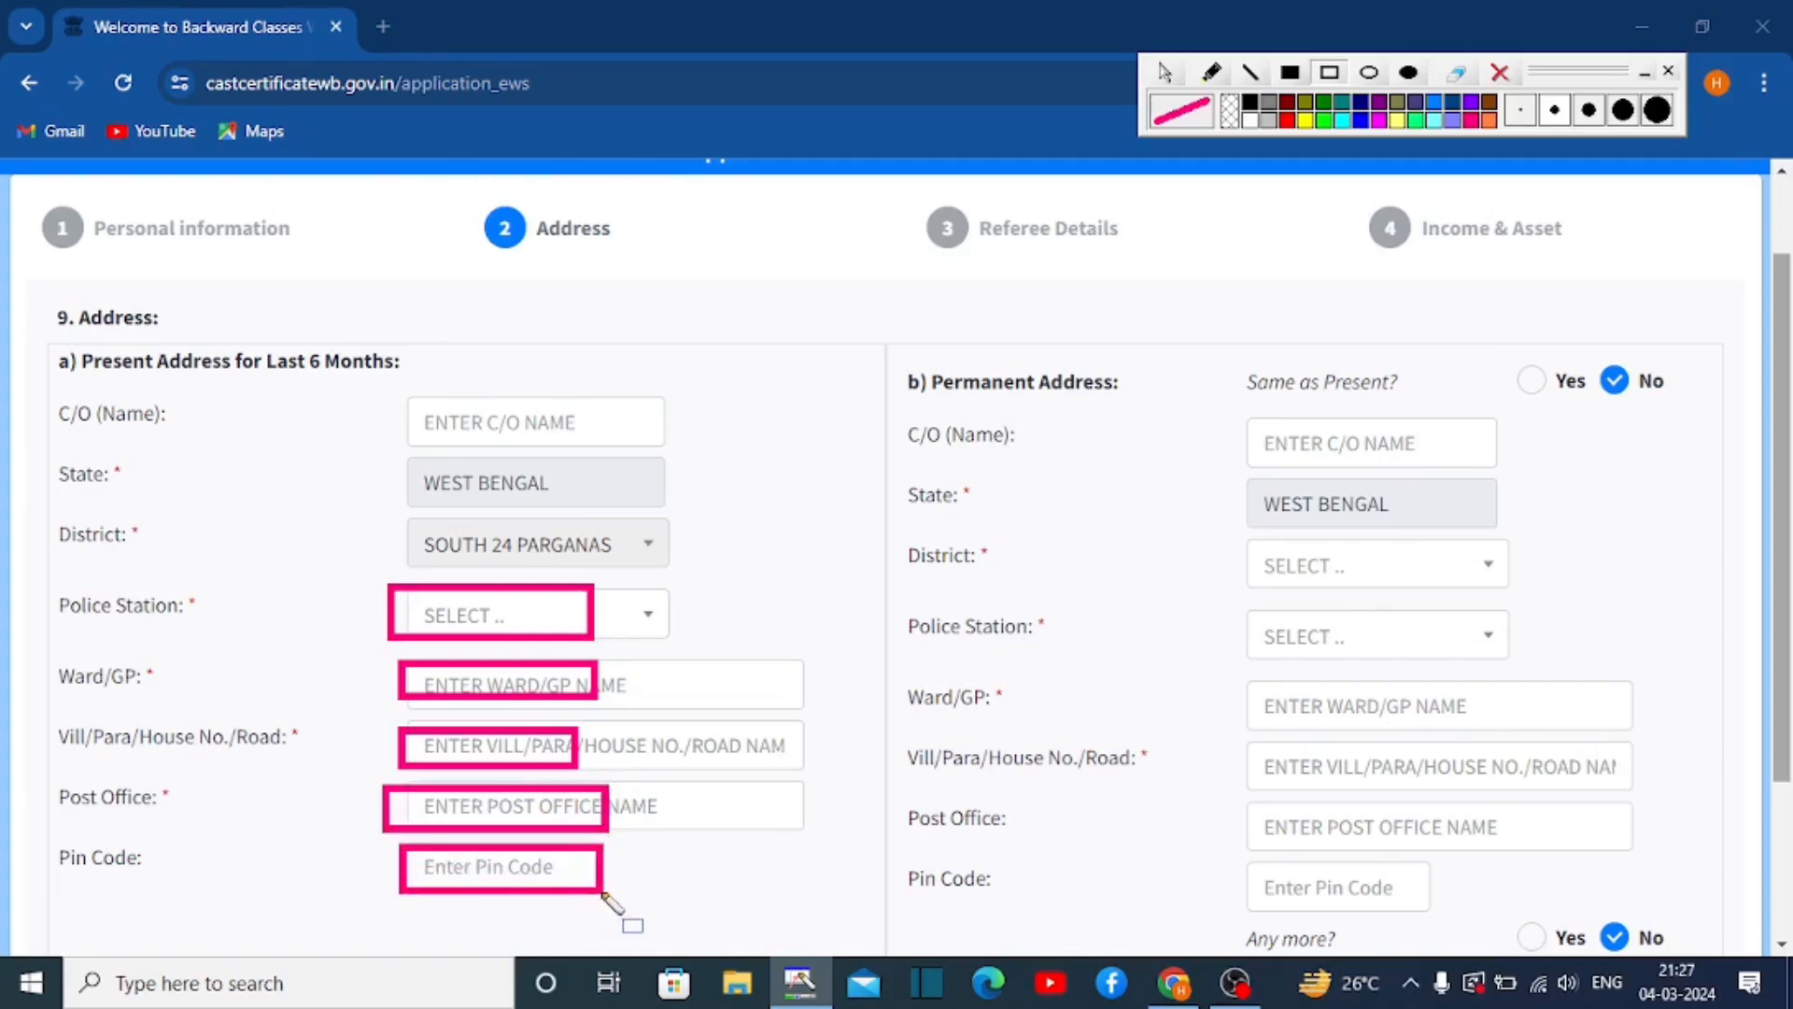
{"action": "key", "text": "Delete"}
- Outline the Permanent Address heading, the Same as Present question, its Yes option and the C/O to Police Station fields in pink
{"action": "mouse_move", "coordinate": [885, 356]}
{"action": "left_mouse_down"}
{"action": "mouse_move", "coordinate": [1089, 409]}
{"action": "mouse_move", "coordinate": [1274, 373]}
{"action": "mouse_move", "coordinate": [1433, 402]}
{"action": "mouse_move", "coordinate": [1501, 358]}
{"action": "mouse_move", "coordinate": [1566, 404]}
{"action": "left_mouse_up"}
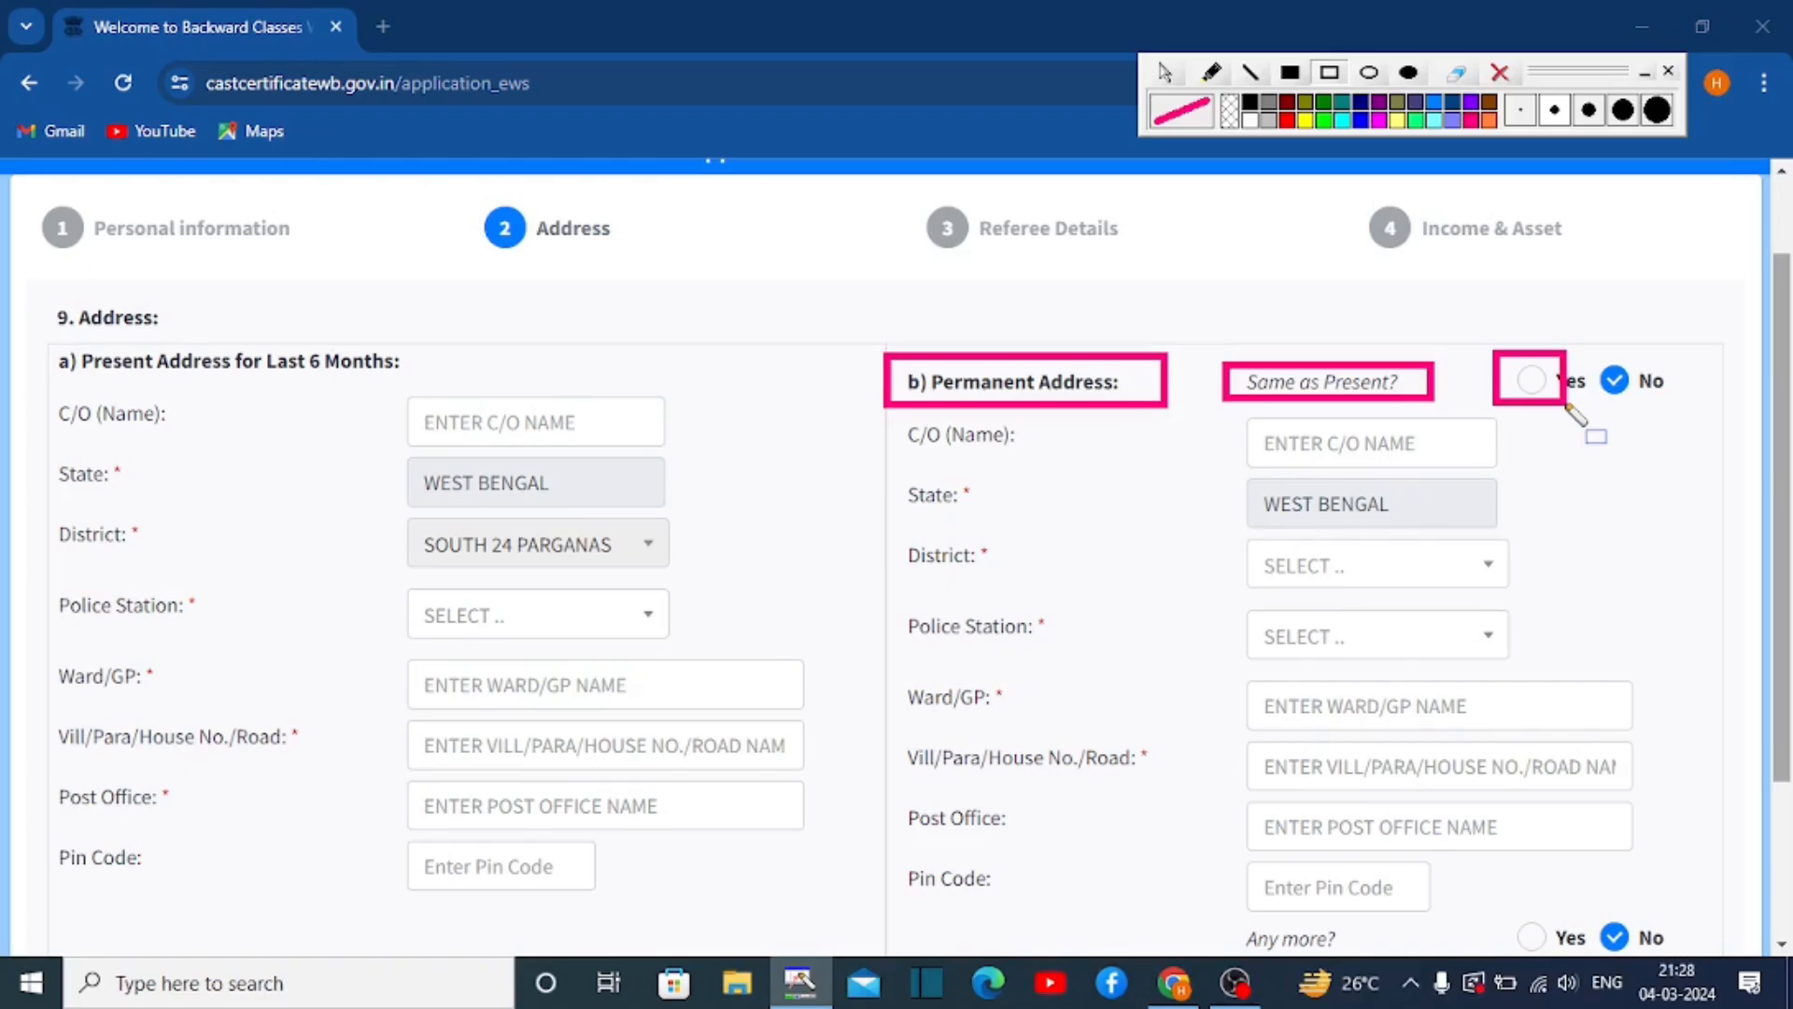
{"action": "left_click_drag", "start_coordinate": [1237, 422], "coordinate": [1479, 694]}
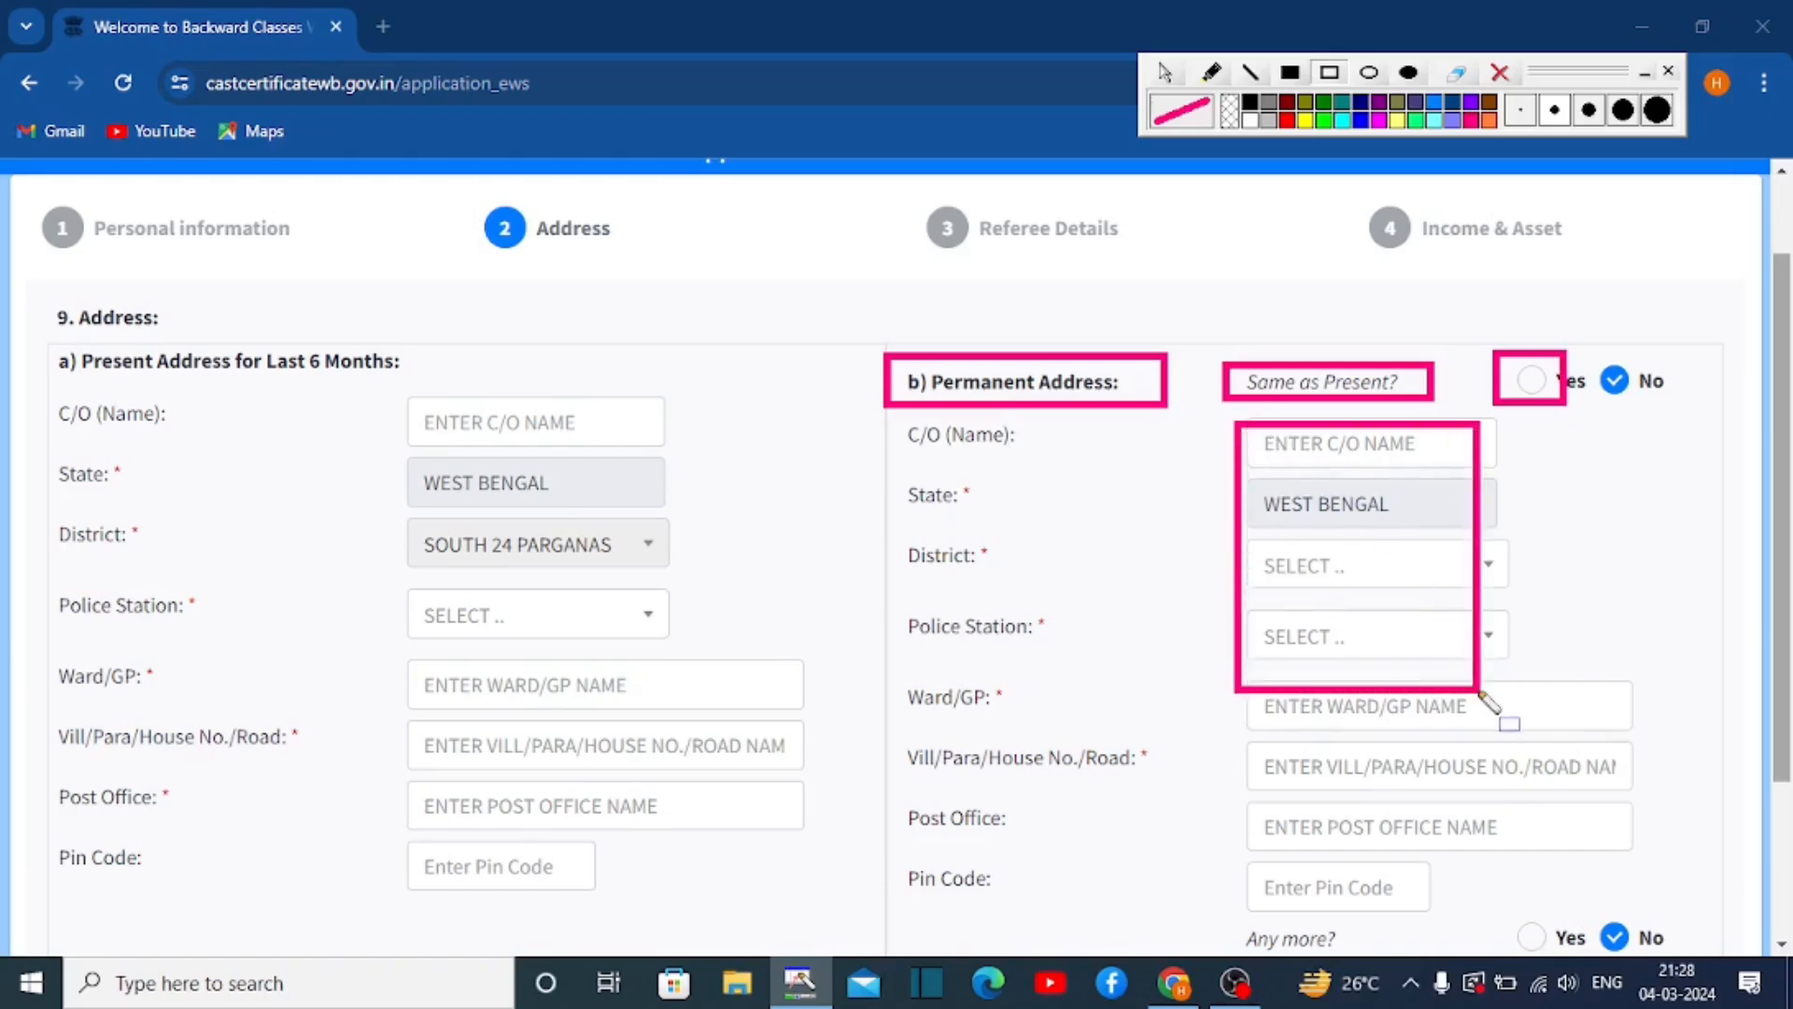
- Outline the Address page's Next button, the Referee Details stage and the Religion and Gender fields with pink rectangles
{"action": "scroll", "coordinate": [1480, 695], "scroll_direction": "down", "scroll_amount": 3}
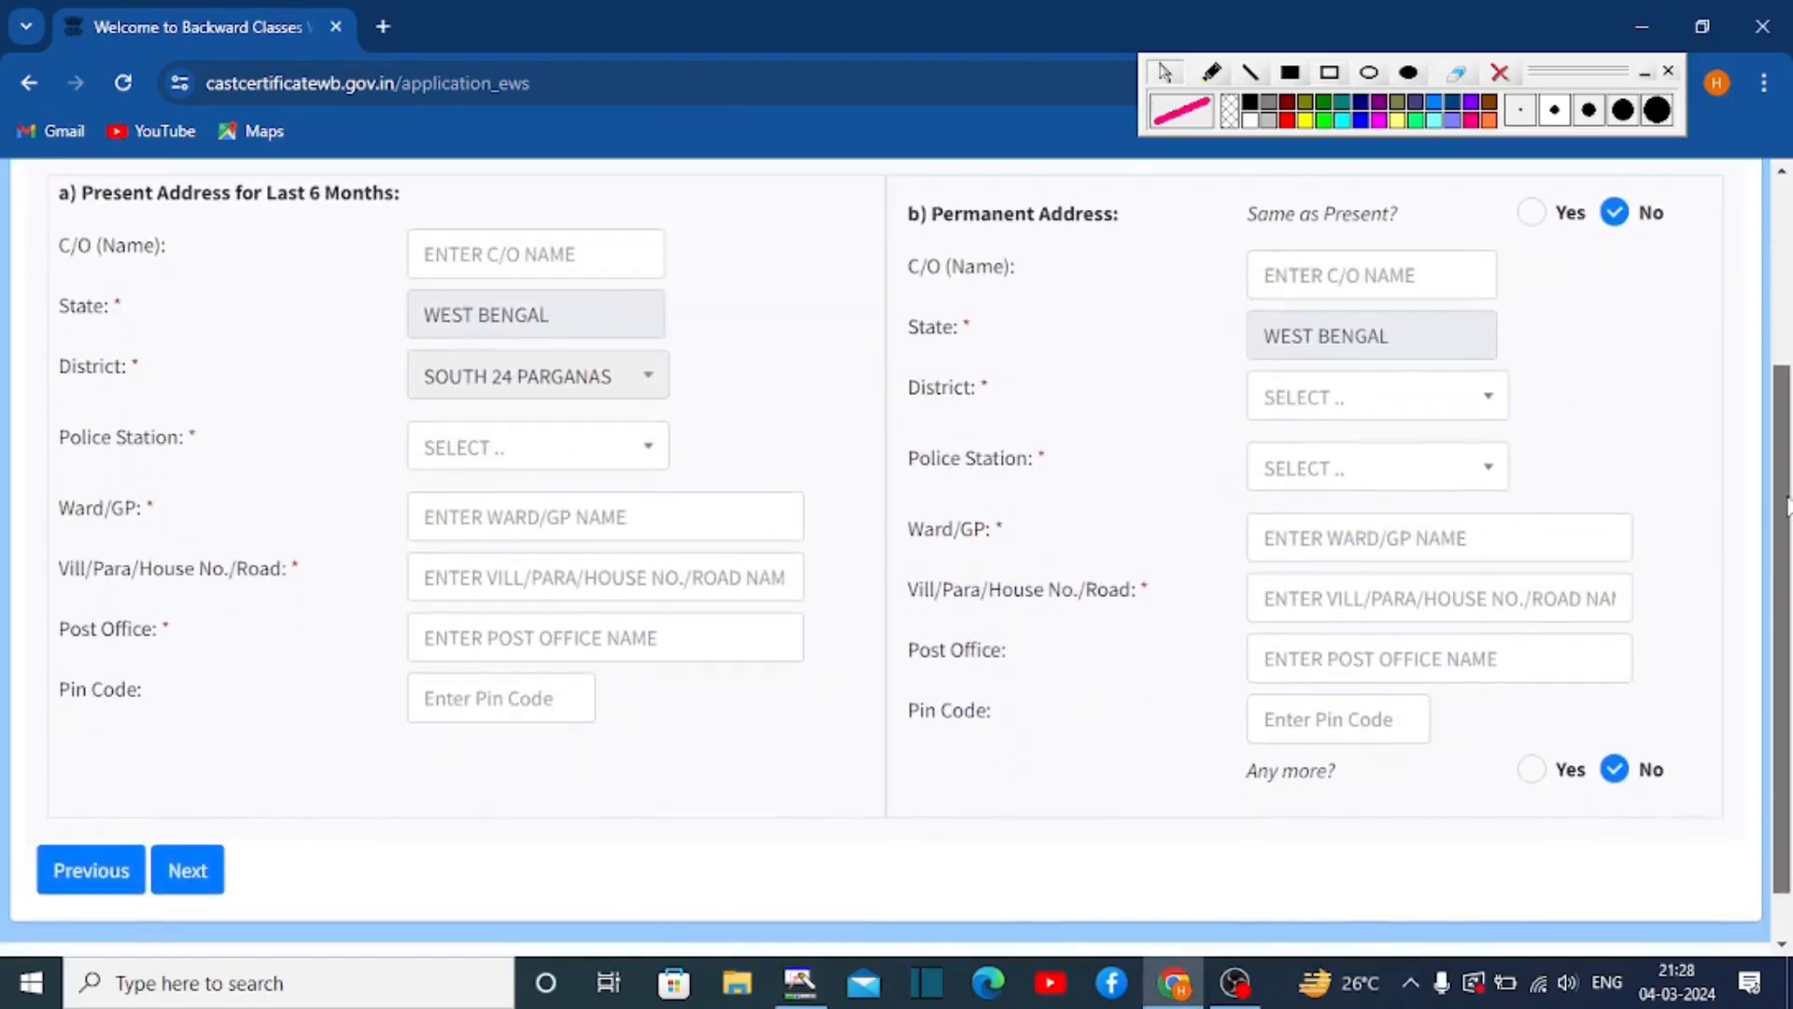
{"action": "left_click_drag", "start_coordinate": [131, 825], "coordinate": [265, 918]}
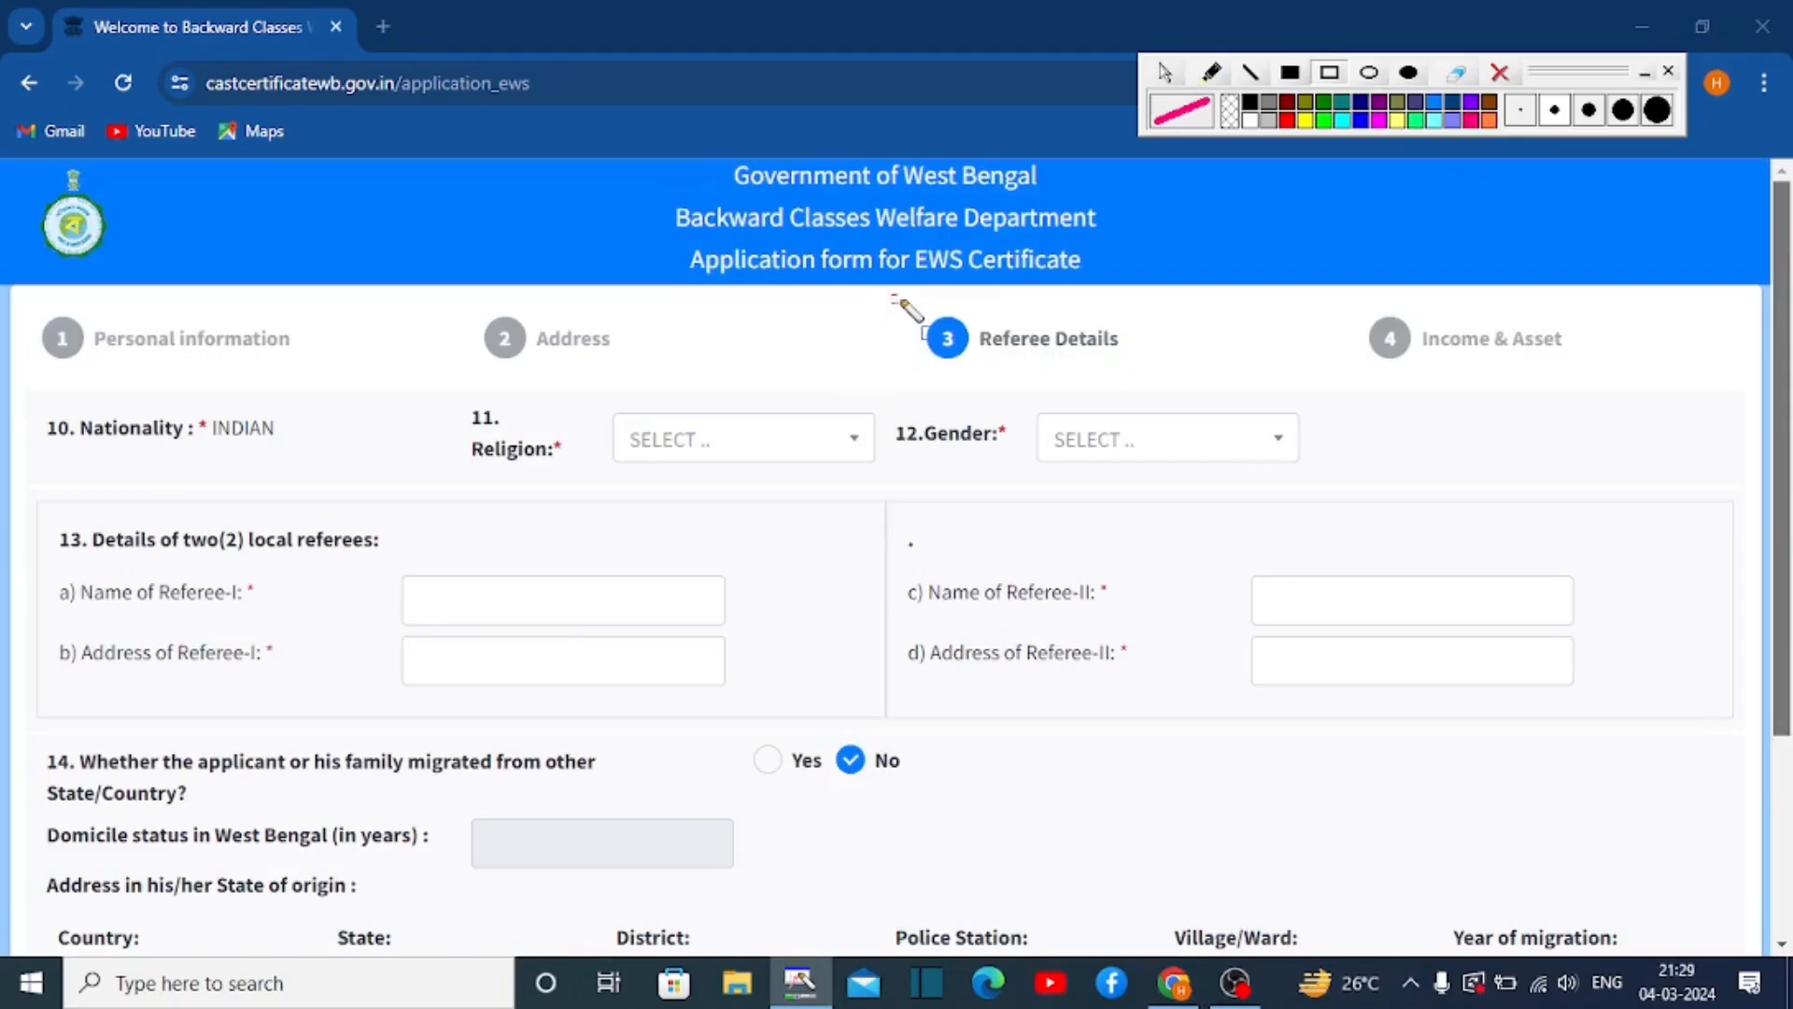
{"action": "left_click_drag", "start_coordinate": [902, 311], "coordinate": [1139, 373]}
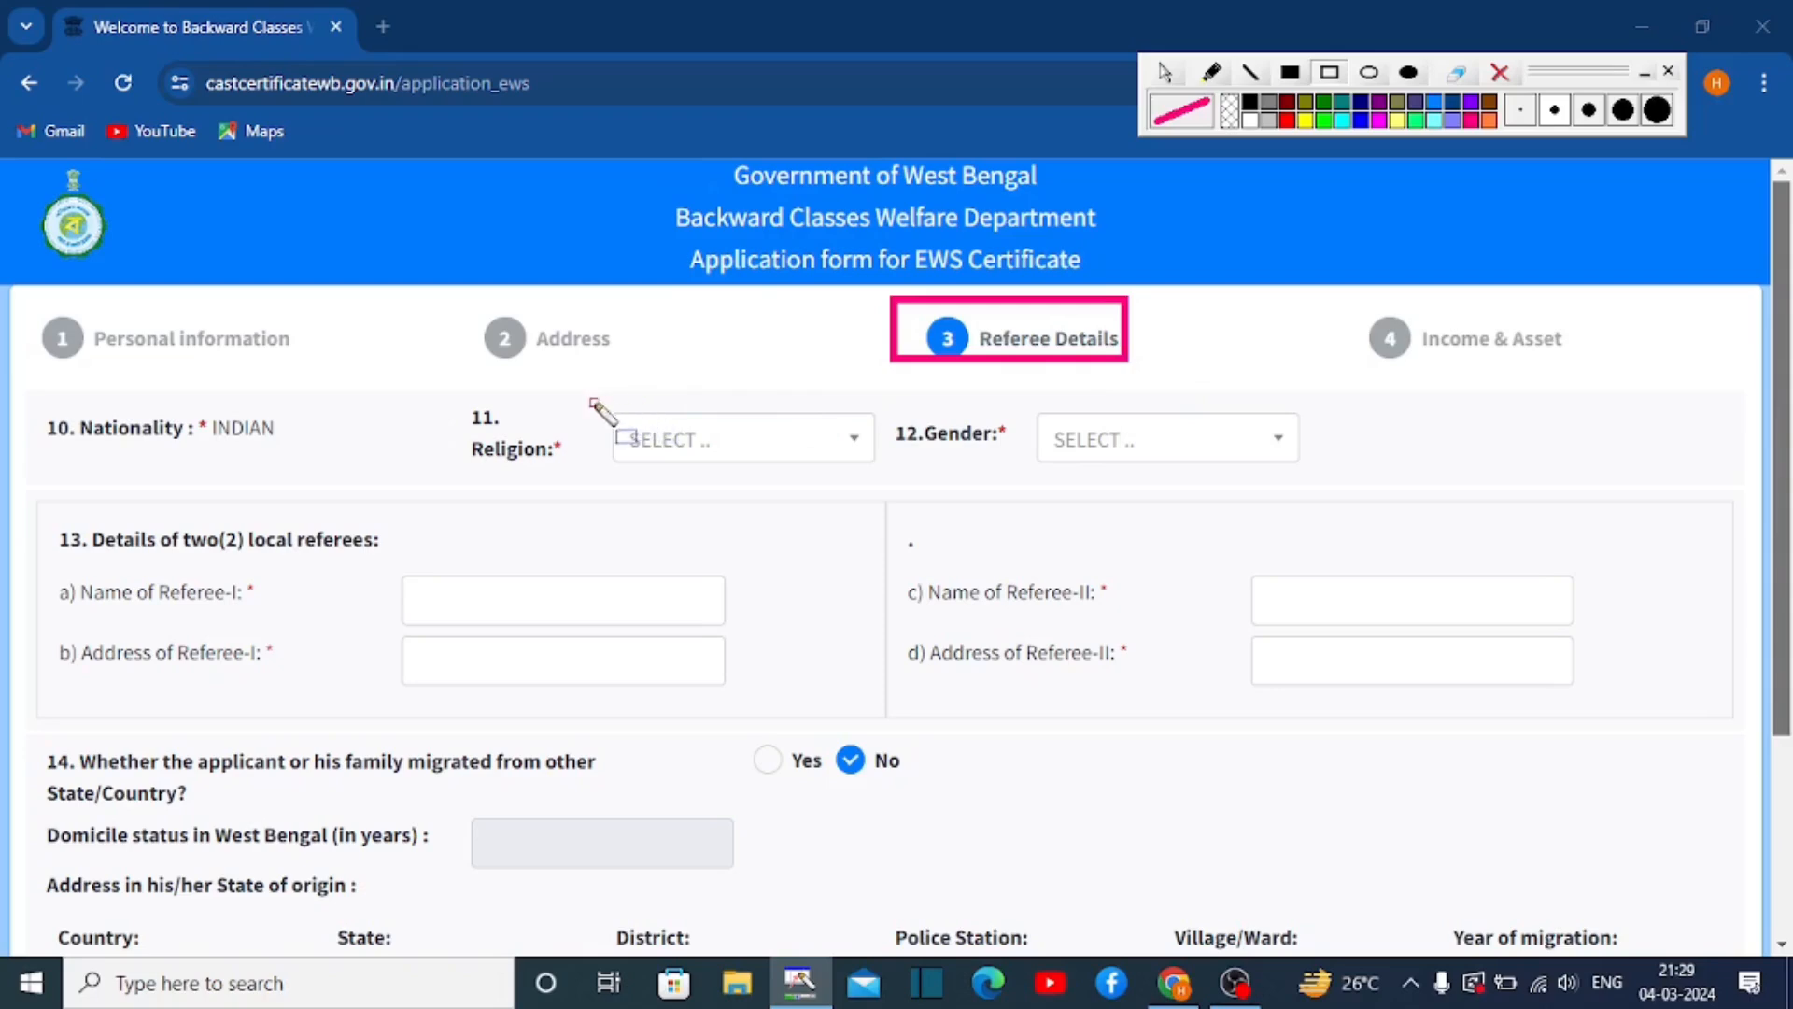
{"action": "mouse_move", "coordinate": [593, 403]}
{"action": "left_mouse_down"}
{"action": "mouse_move", "coordinate": [795, 482]}
{"action": "mouse_move", "coordinate": [811, 460]}
{"action": "left_mouse_up"}
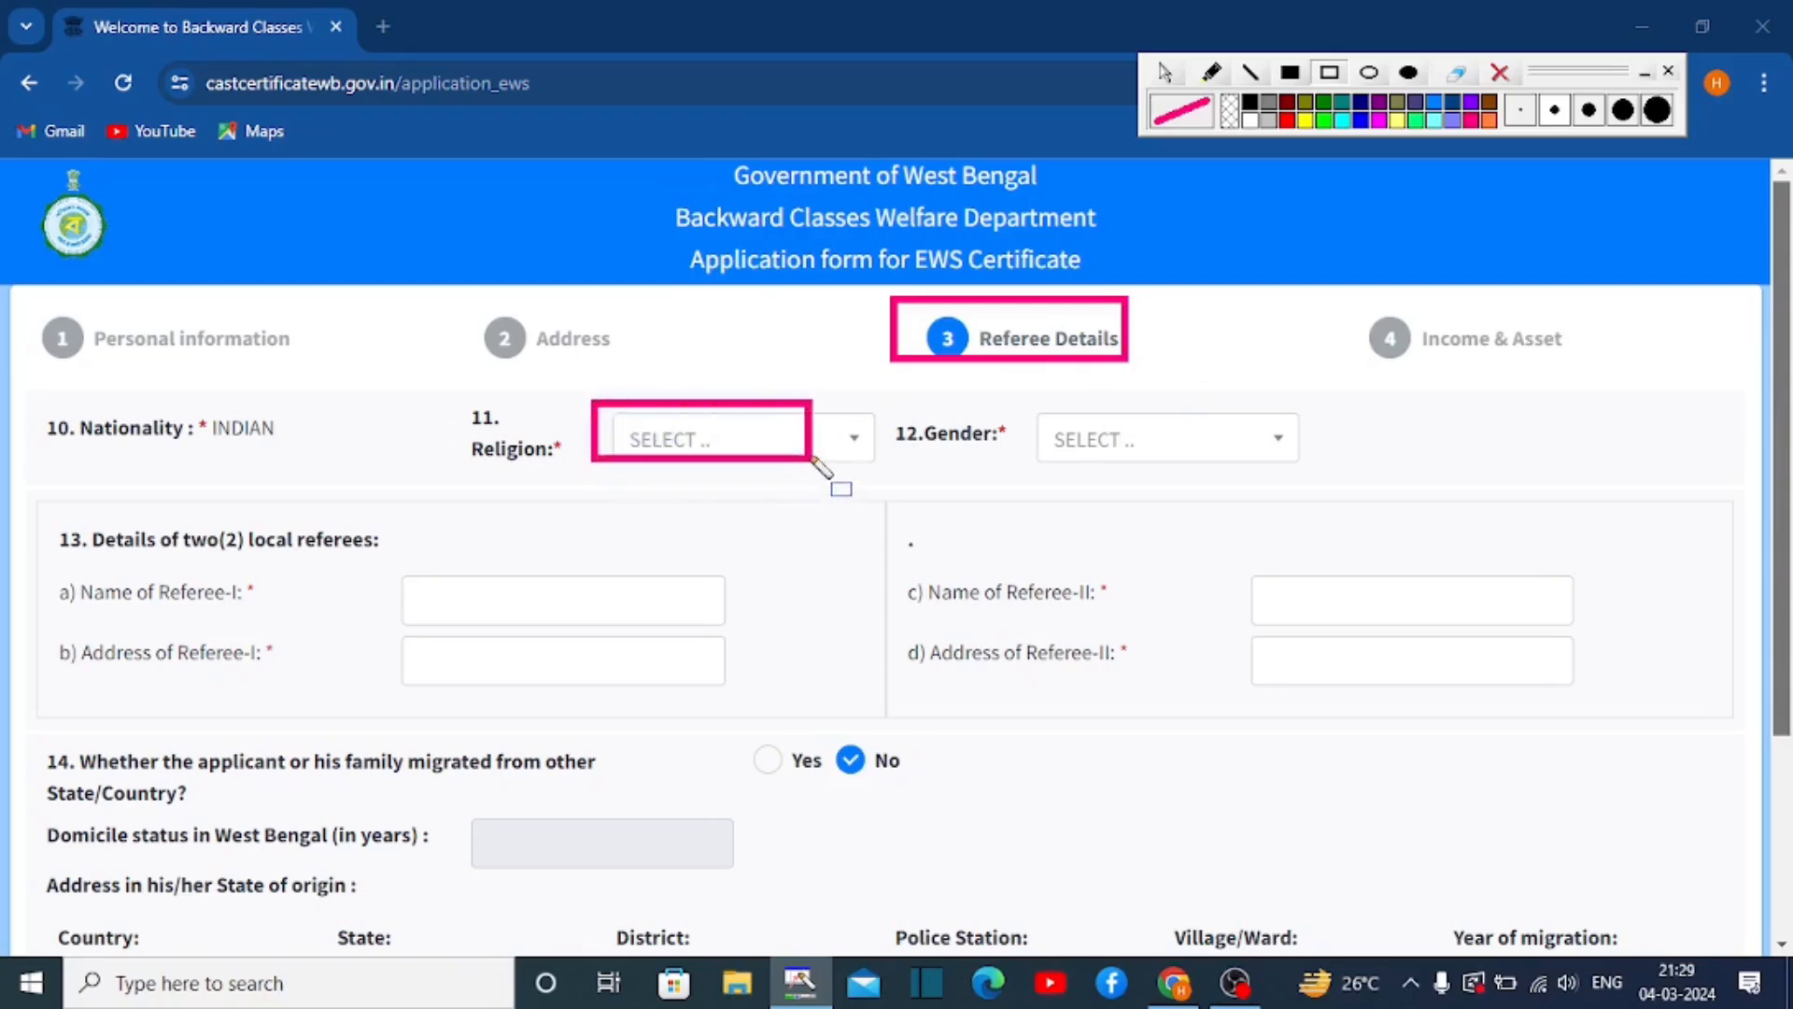
{"action": "key", "text": "ctrl+z"}
{"action": "mouse_move", "coordinate": [593, 403]}
{"action": "left_mouse_down"}
{"action": "mouse_move", "coordinate": [814, 480]}
{"action": "mouse_move", "coordinate": [812, 462]}
{"action": "left_mouse_up"}
{"action": "key", "text": "ctrl+z"}
{"action": "left_click_drag", "start_coordinate": [593, 402], "coordinate": [811, 460]}
{"action": "mouse_move", "coordinate": [1008, 393]}
{"action": "left_mouse_down"}
{"action": "mouse_move", "coordinate": [1072, 440]}
{"action": "mouse_move", "coordinate": [1305, 480]}
{"action": "mouse_move", "coordinate": [1289, 465]}
{"action": "left_mouse_up"}
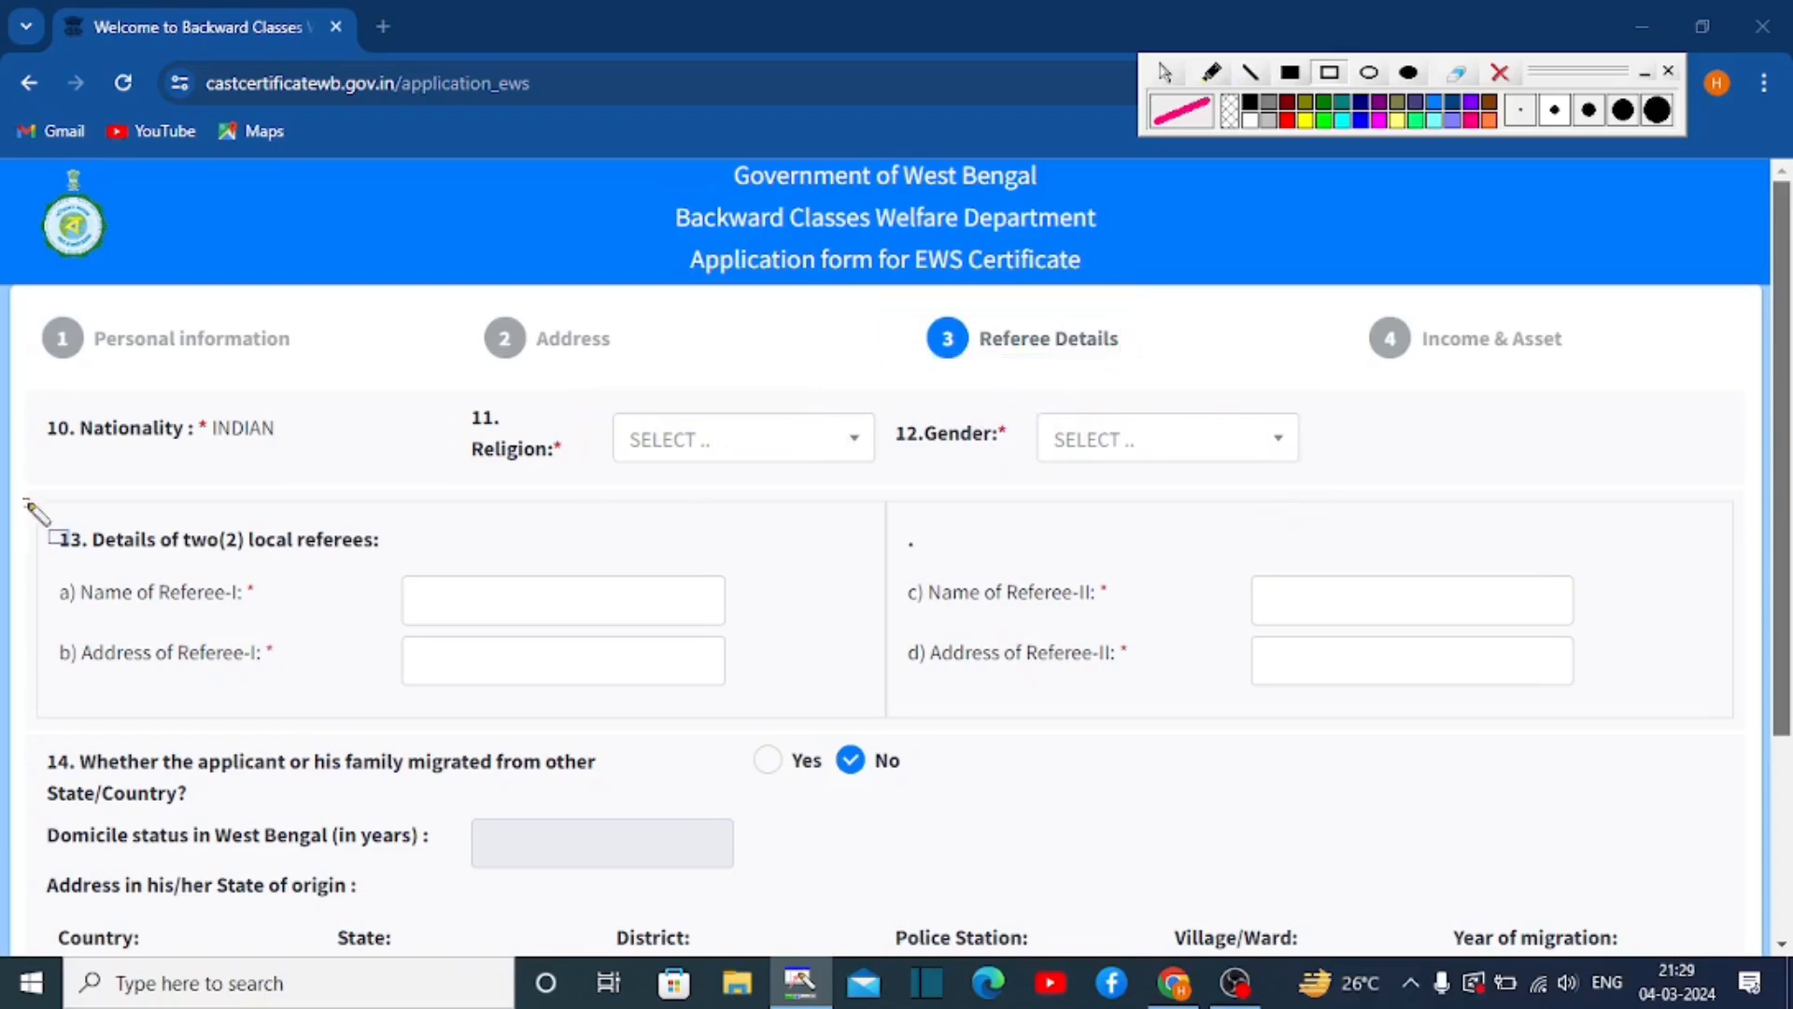
- Outline the local referees heading and the name and address fields of Referee-I and Referee-II in pink
{"action": "left_click_drag", "start_coordinate": [26, 503], "coordinate": [396, 561]}
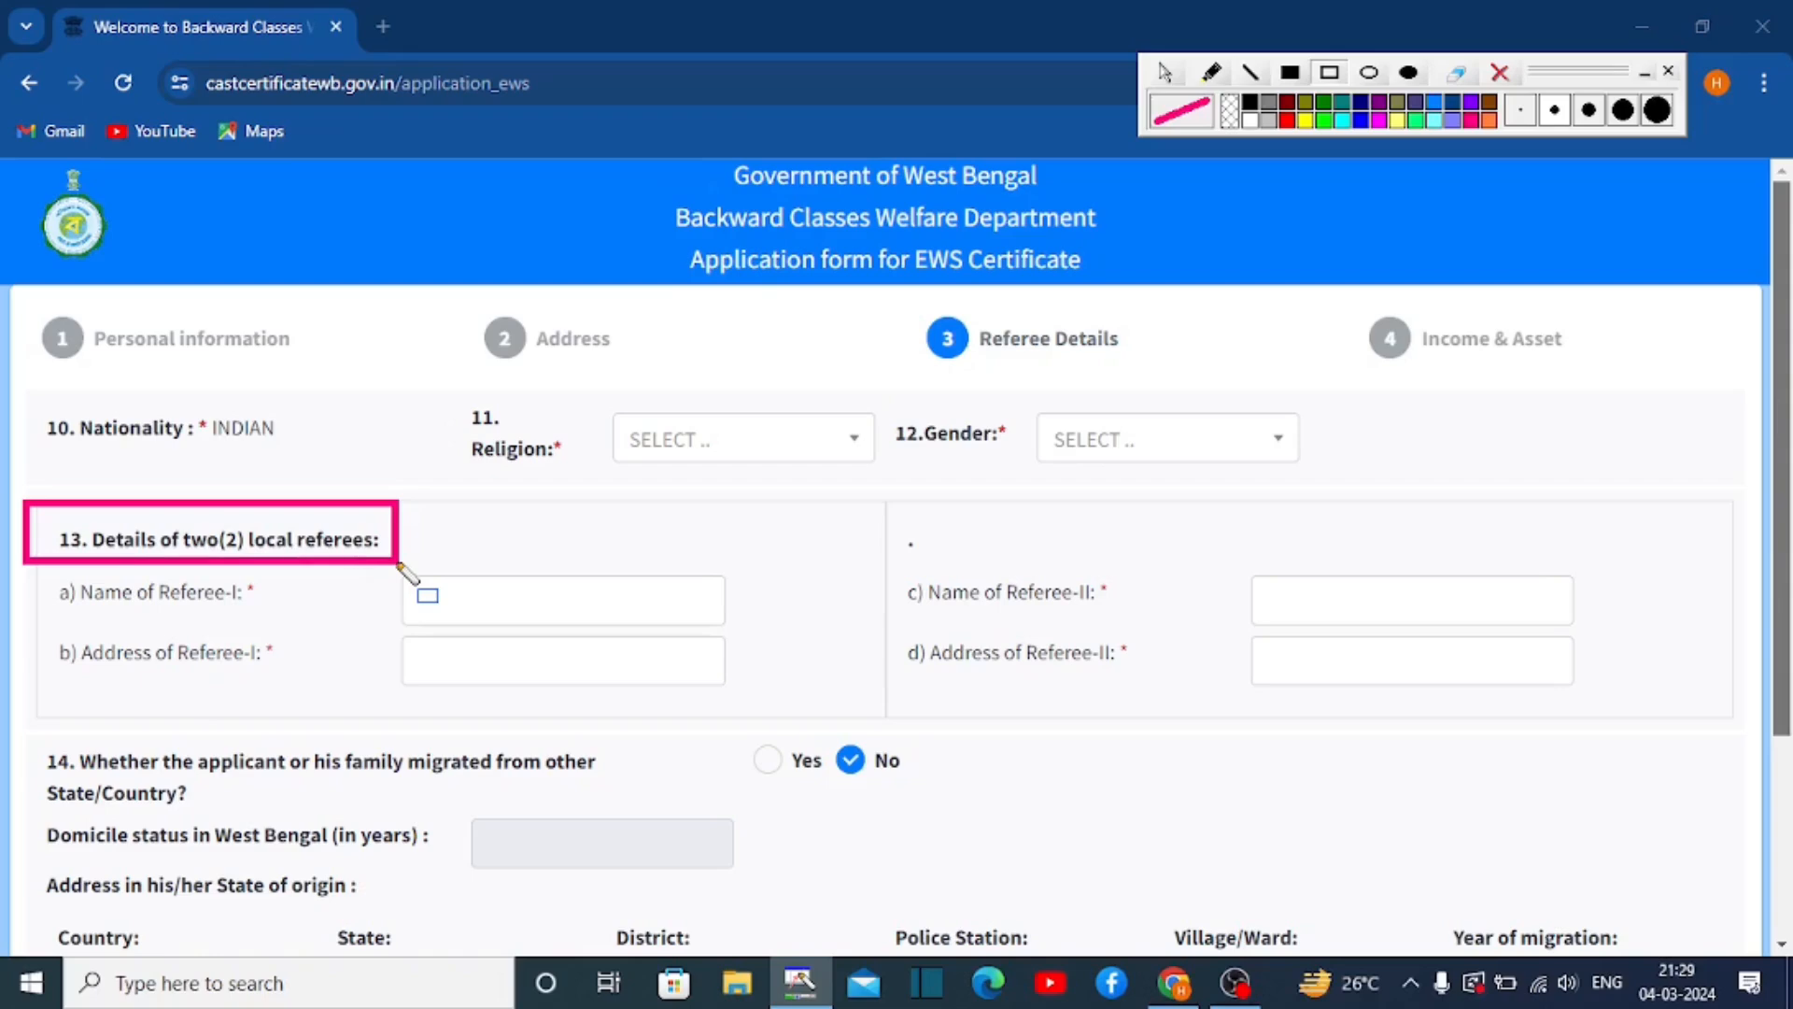
{"action": "left_click_drag", "start_coordinate": [411, 572], "coordinate": [565, 607]}
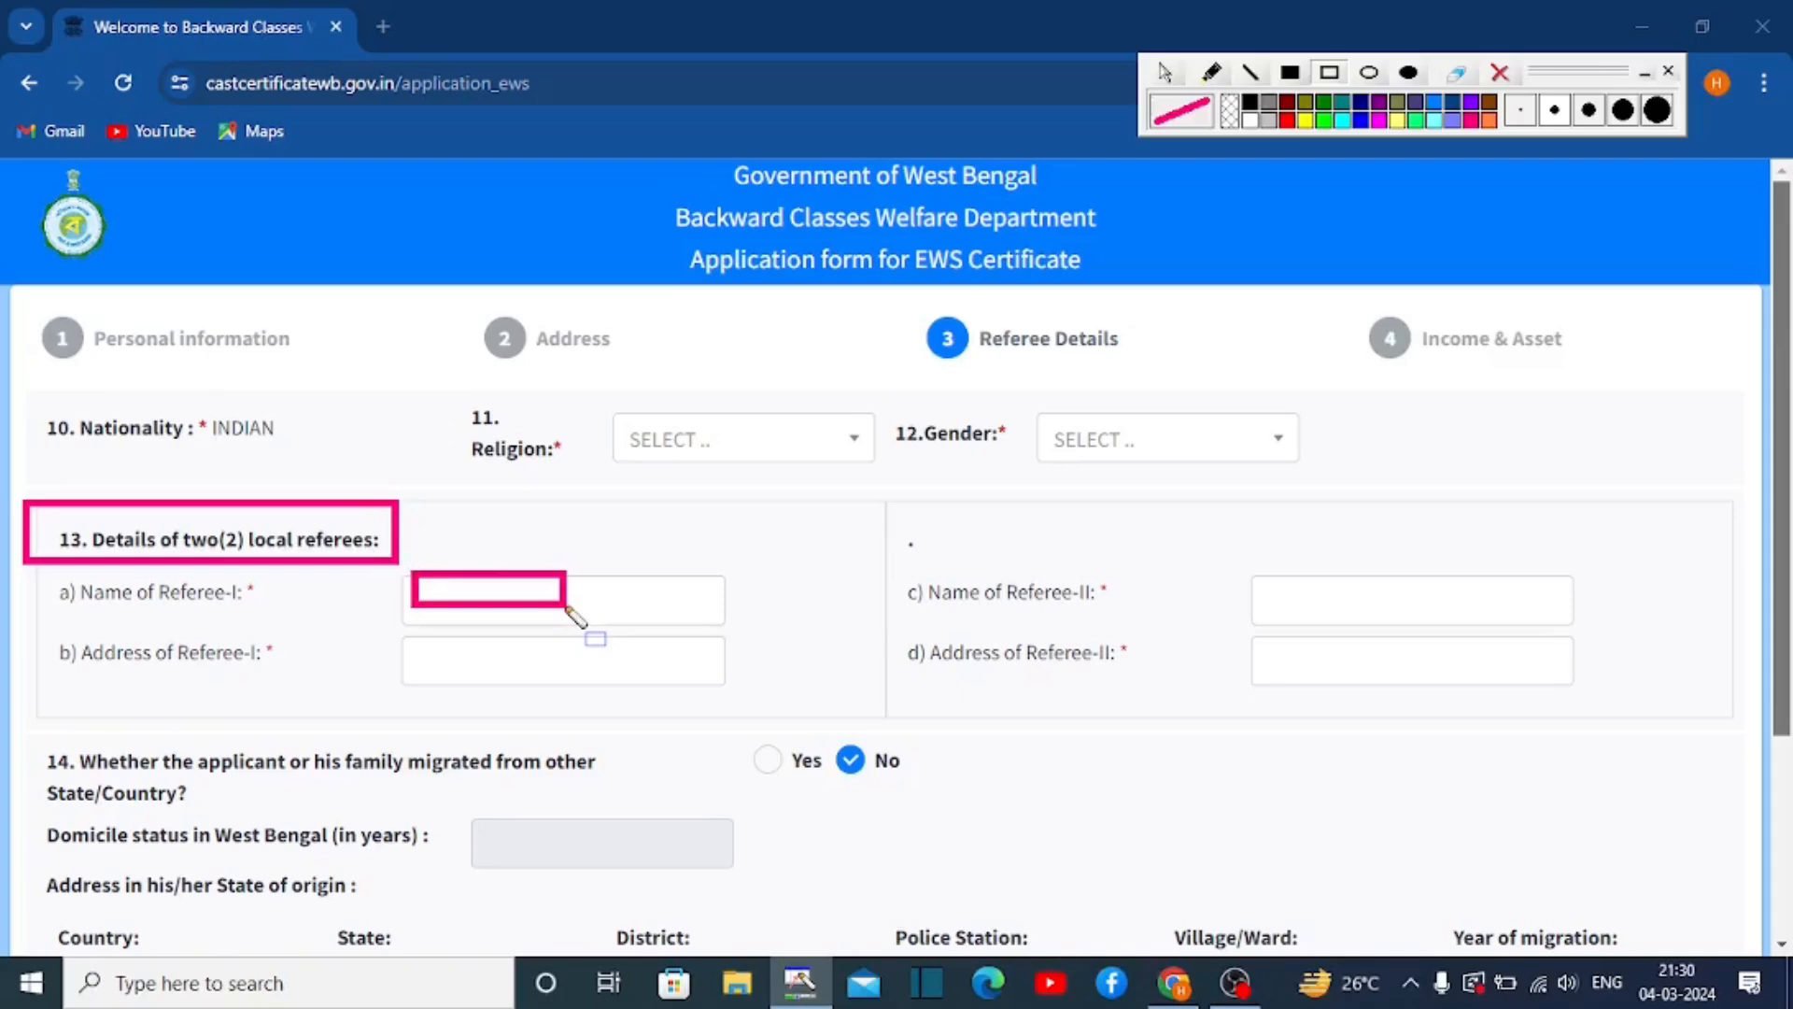
{"action": "left_click_drag", "start_coordinate": [408, 636], "coordinate": [567, 684]}
{"action": "mouse_move", "coordinate": [1217, 554]}
{"action": "left_mouse_down"}
{"action": "mouse_move", "coordinate": [1261, 593]}
{"action": "mouse_move", "coordinate": [1433, 613]}
{"action": "left_mouse_up"}
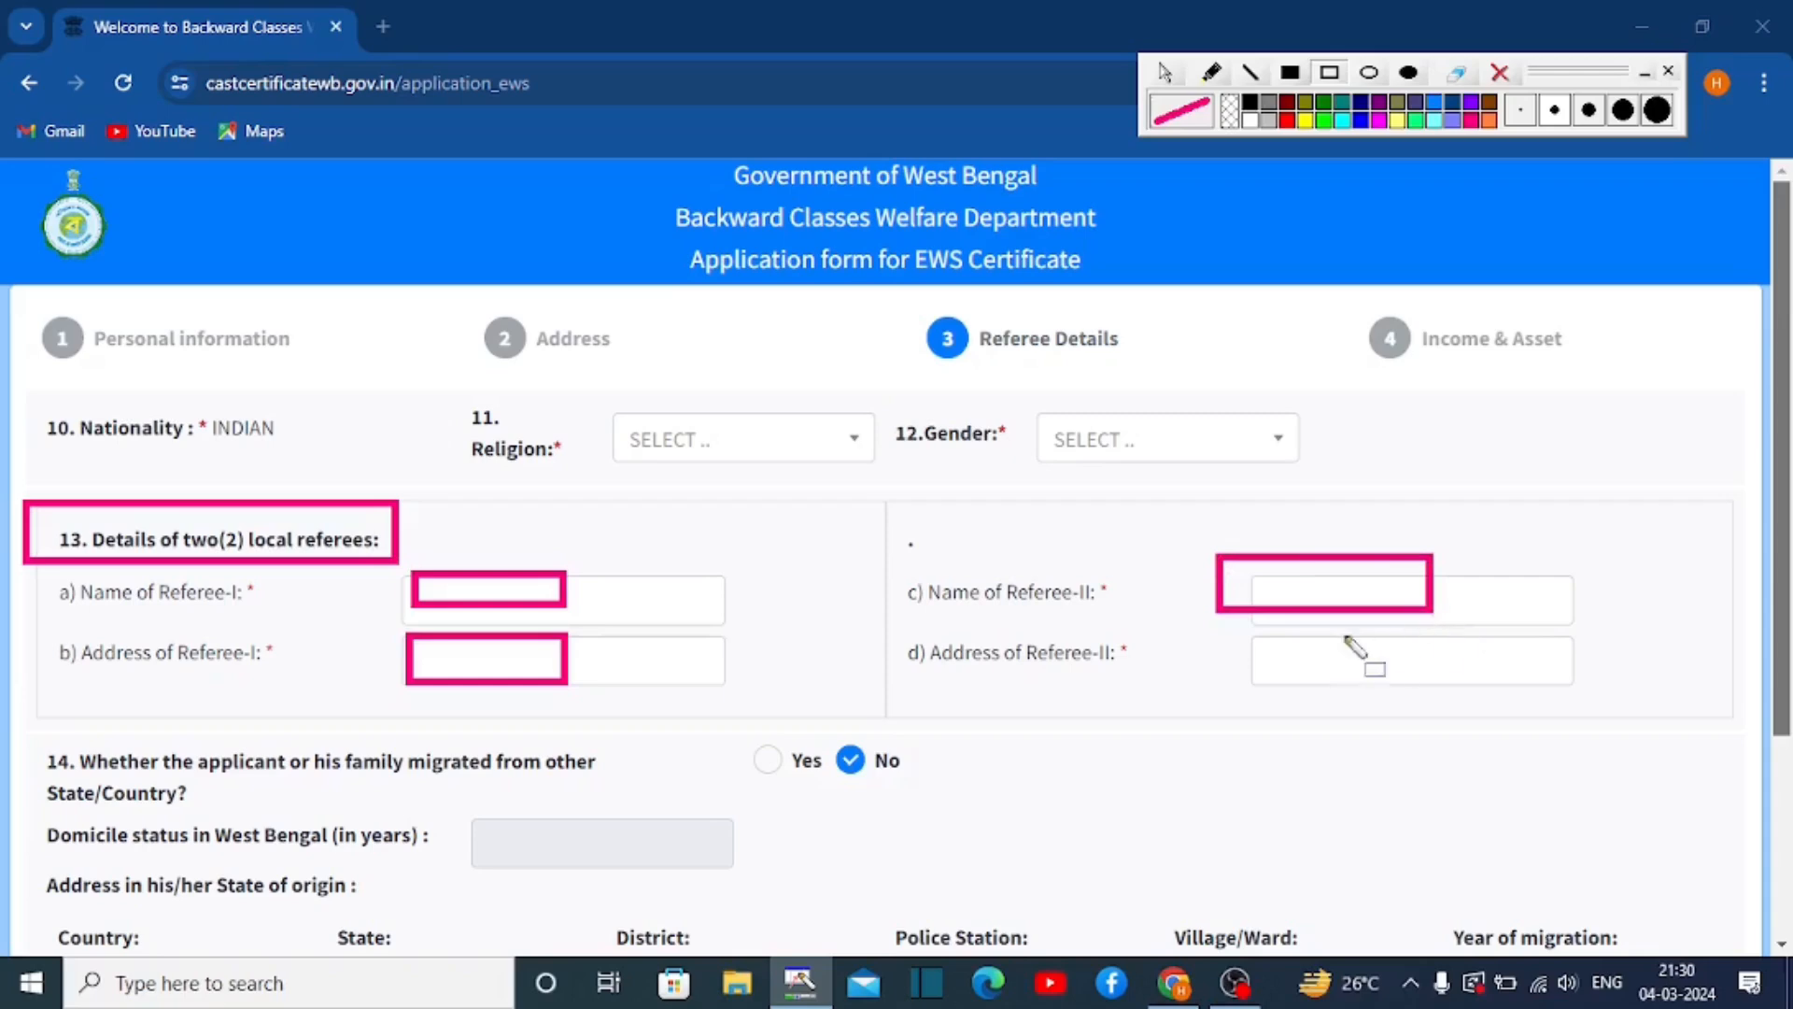
{"action": "mouse_move", "coordinate": [1250, 630]}
{"action": "left_mouse_down"}
{"action": "mouse_move", "coordinate": [1376, 689]}
{"action": "mouse_move", "coordinate": [1444, 694]}
{"action": "left_mouse_up"}
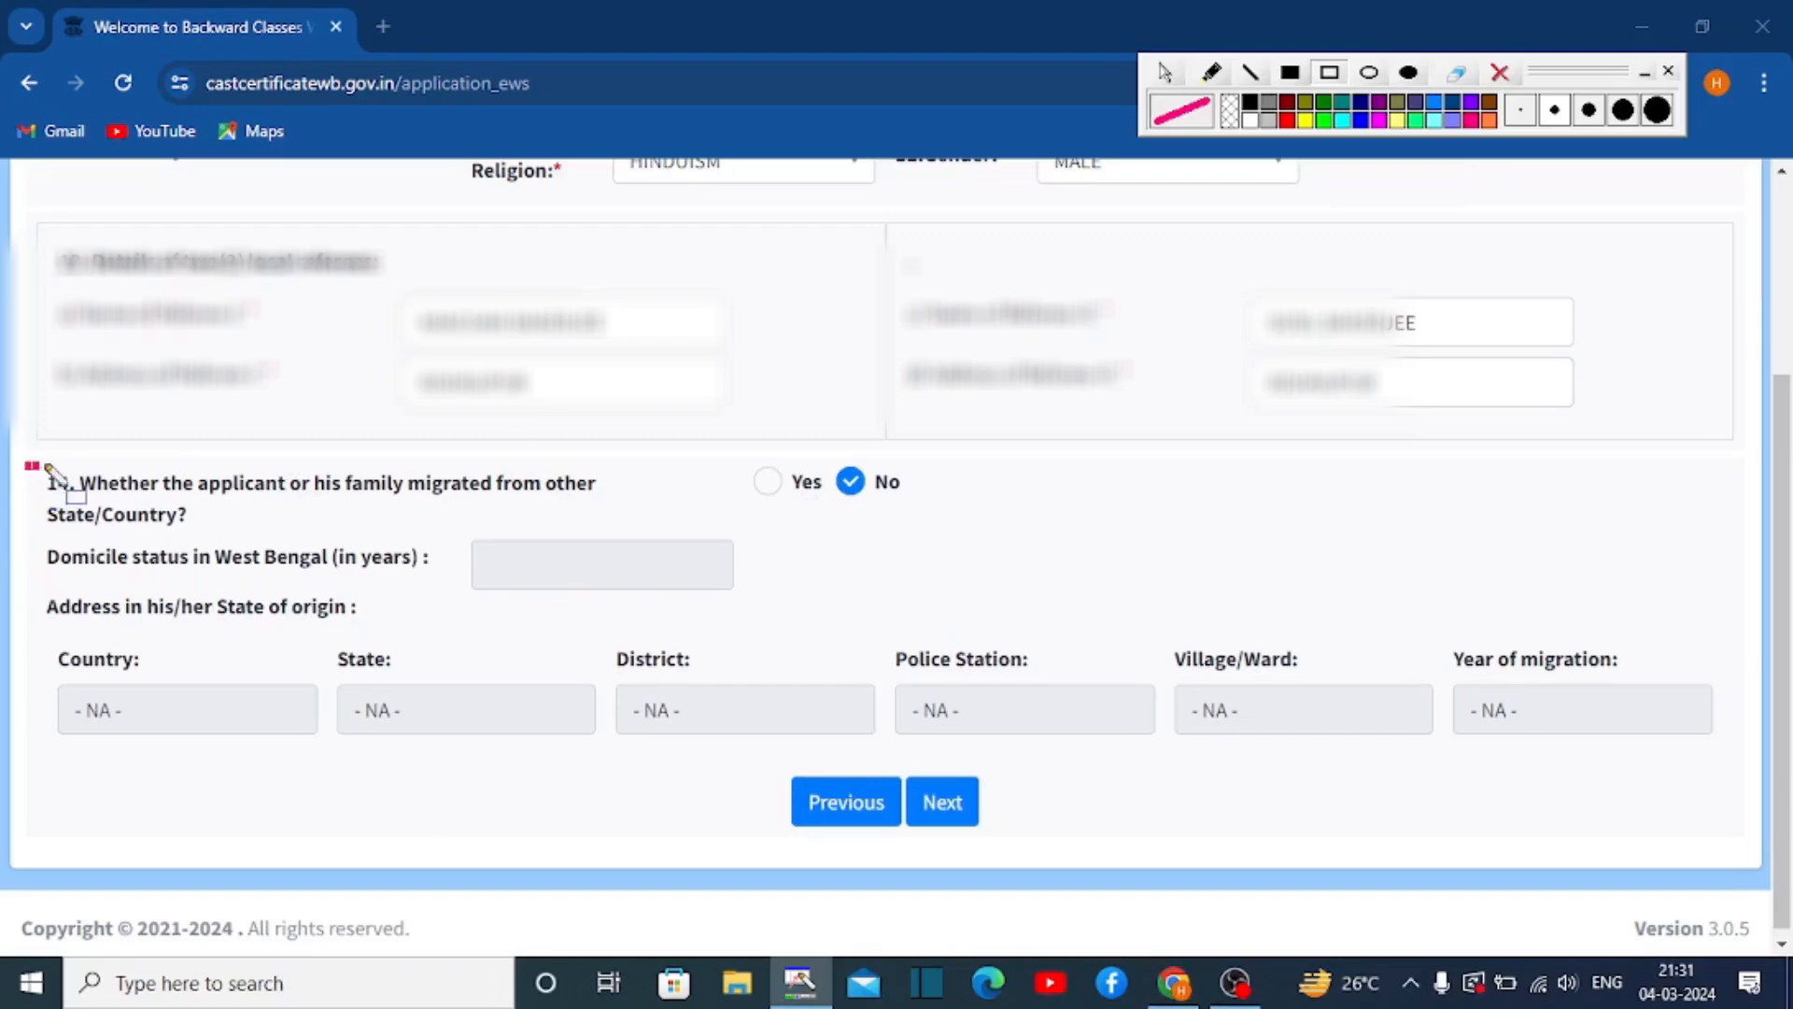
- Outline the migration question, its Yes/No options, the domicile years field, the State of origin heading and address fields, and the Next button in pink
{"action": "mouse_move", "coordinate": [26, 467]}
{"action": "left_mouse_down"}
{"action": "mouse_move", "coordinate": [247, 521]}
{"action": "mouse_move", "coordinate": [660, 536]}
{"action": "left_mouse_up"}
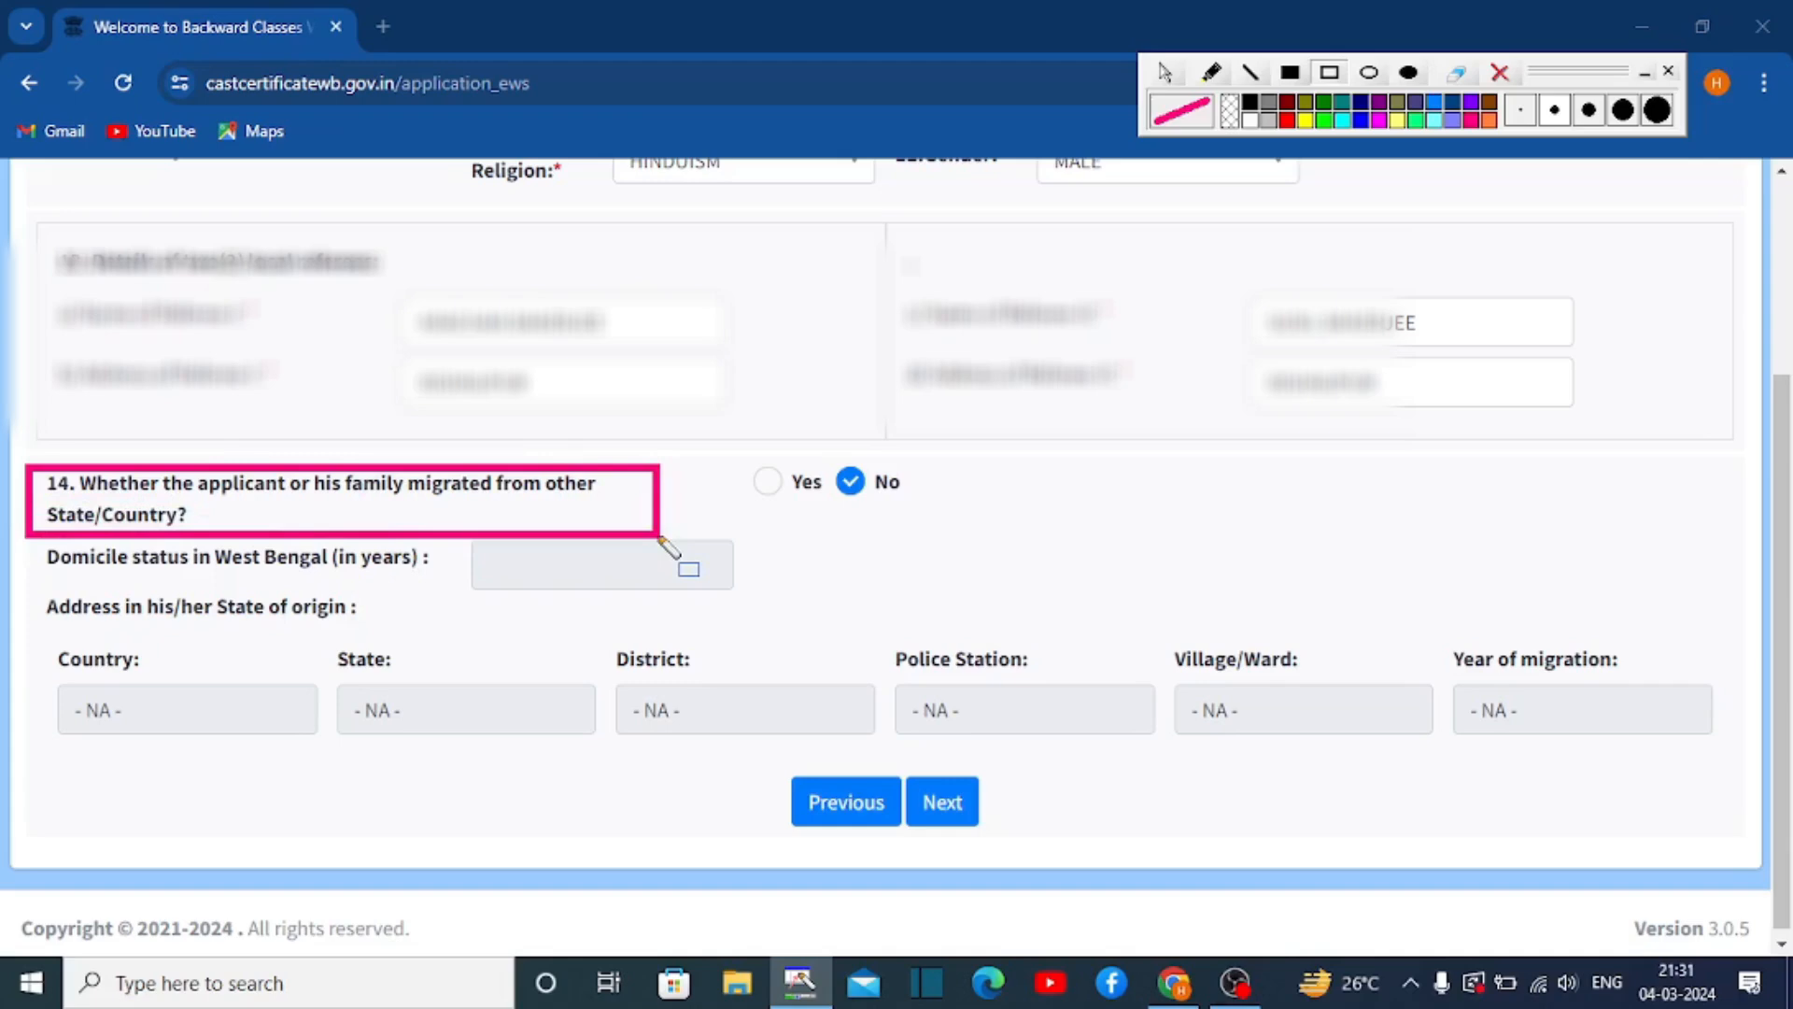
{"action": "mouse_move", "coordinate": [732, 456]}
{"action": "left_mouse_down"}
{"action": "mouse_move", "coordinate": [868, 509]}
{"action": "mouse_move", "coordinate": [918, 505]}
{"action": "left_mouse_up"}
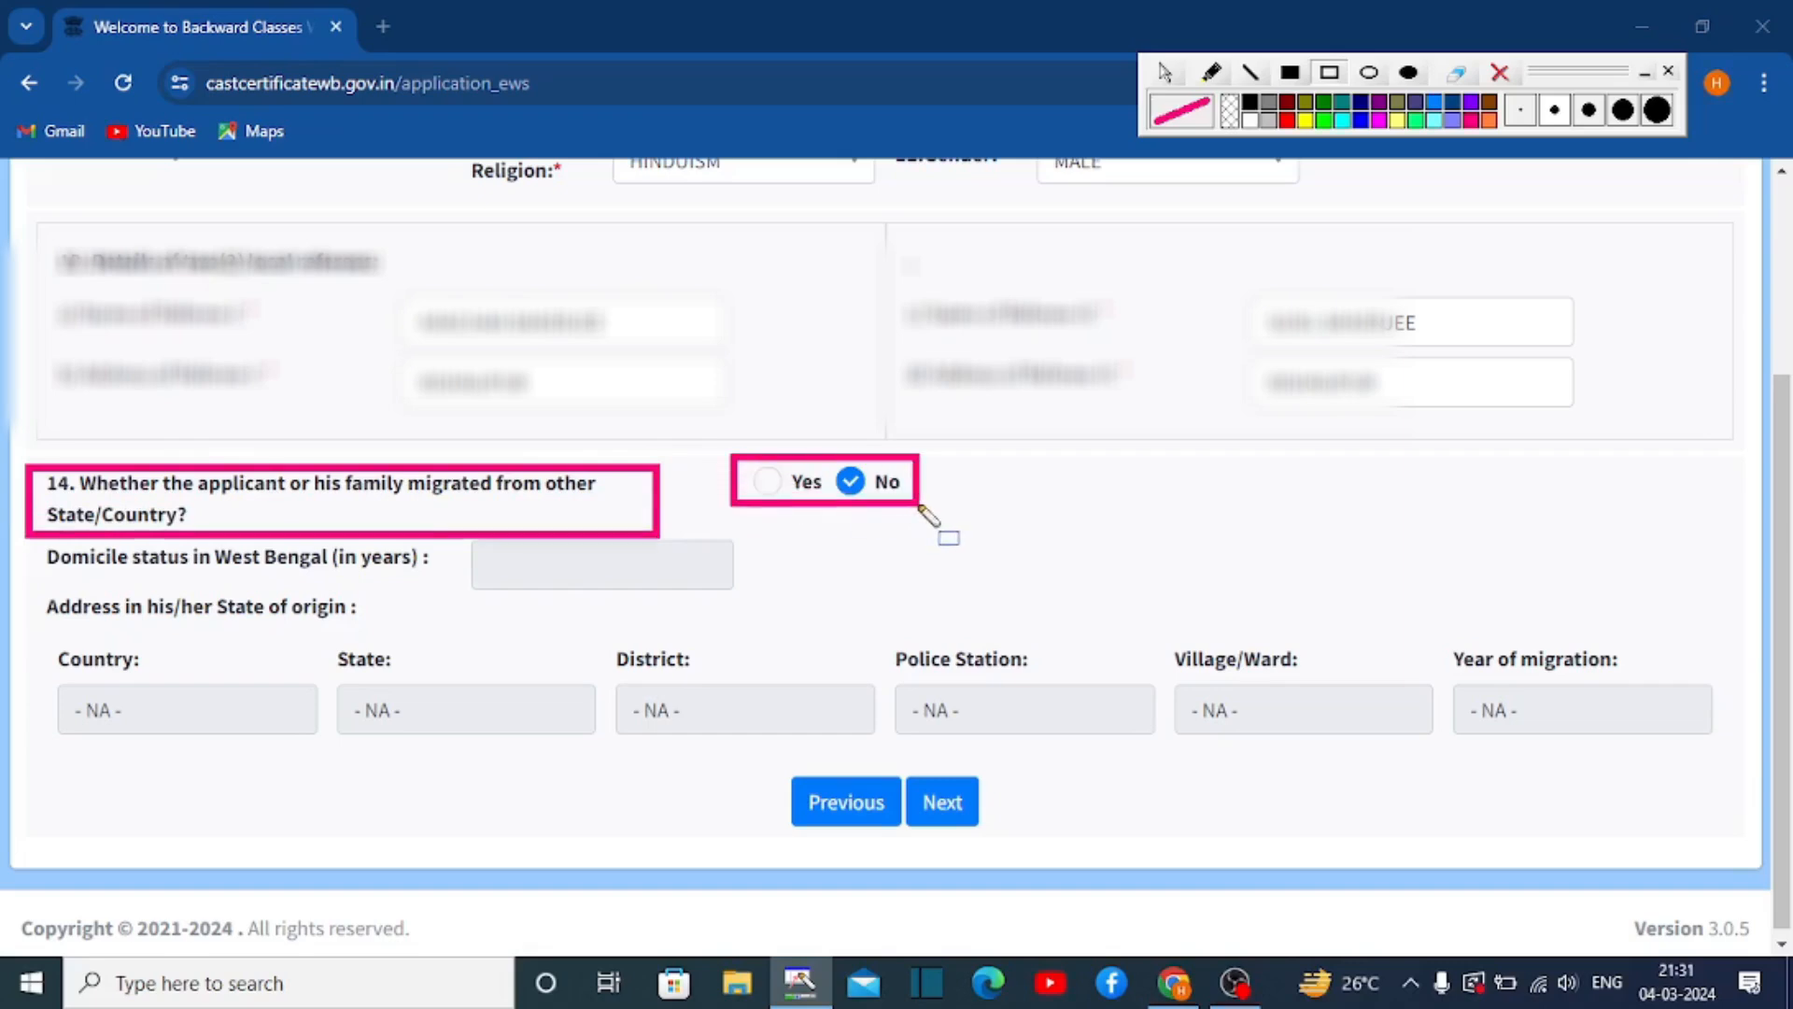
{"action": "left_click_drag", "start_coordinate": [445, 529], "coordinate": [697, 591]}
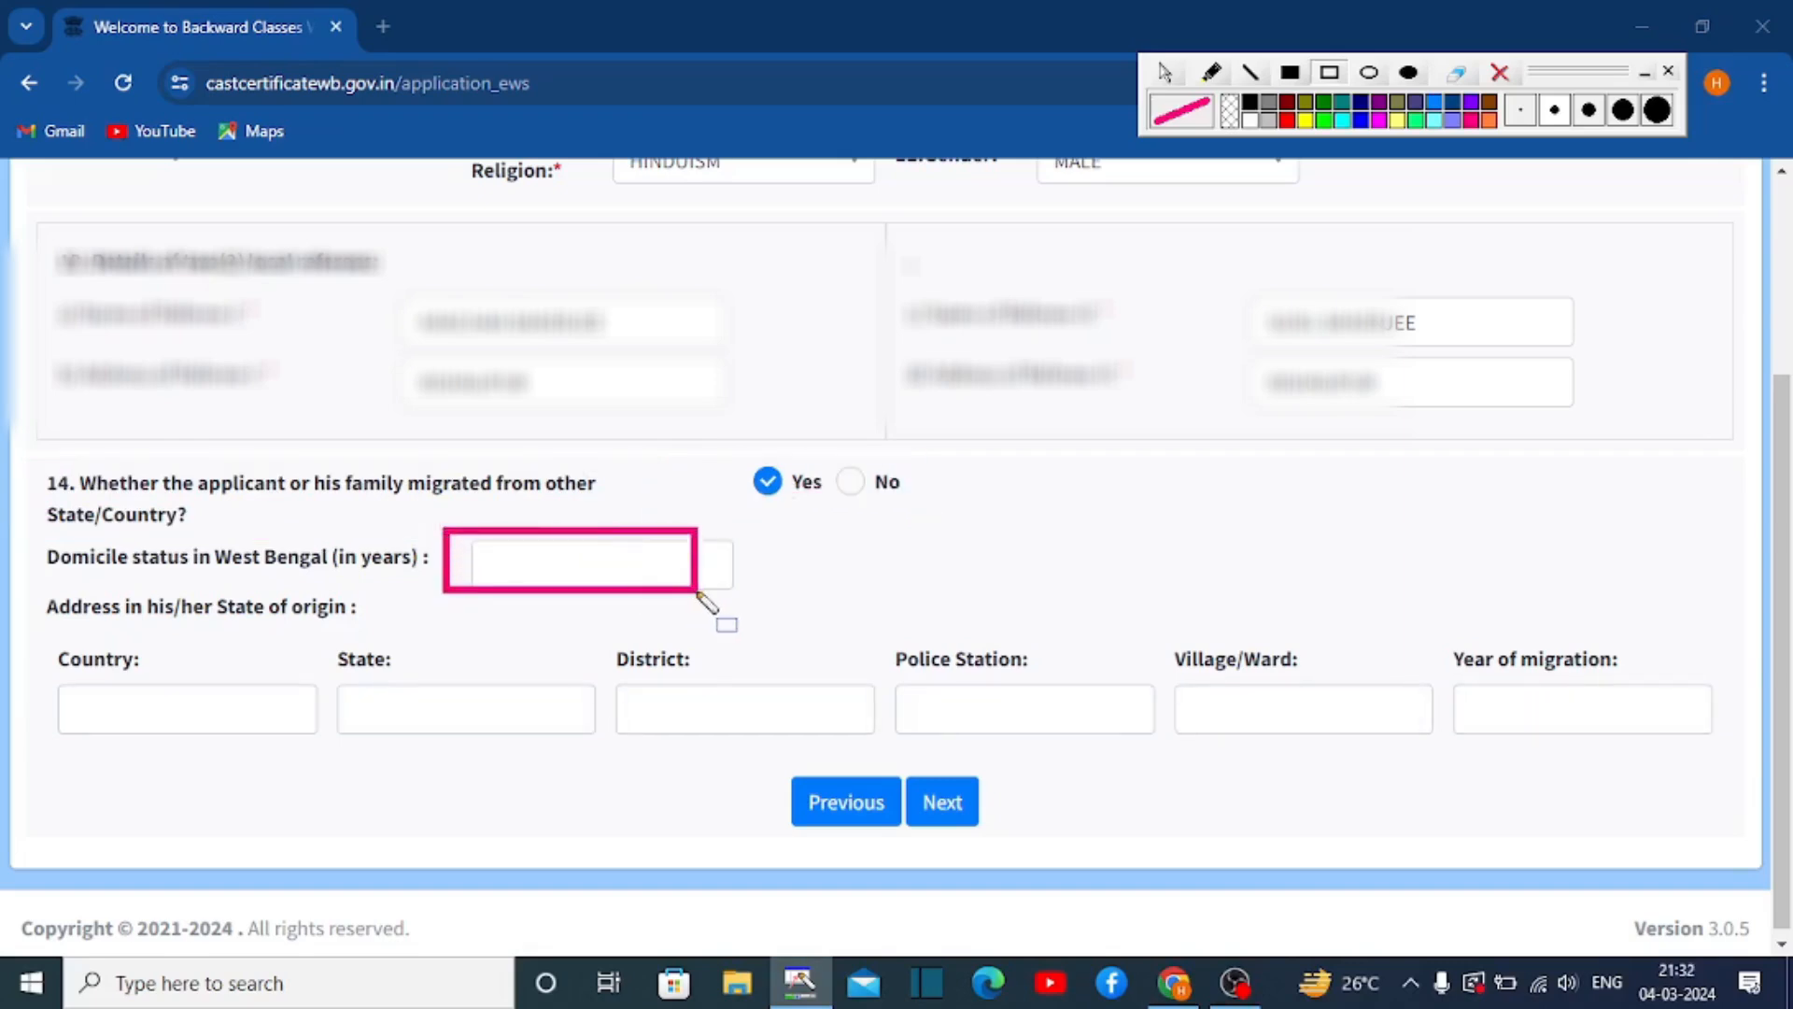
{"action": "left_click_drag", "start_coordinate": [444, 530], "coordinate": [699, 593]}
{"action": "left_click_drag", "start_coordinate": [37, 584], "coordinate": [372, 620]}
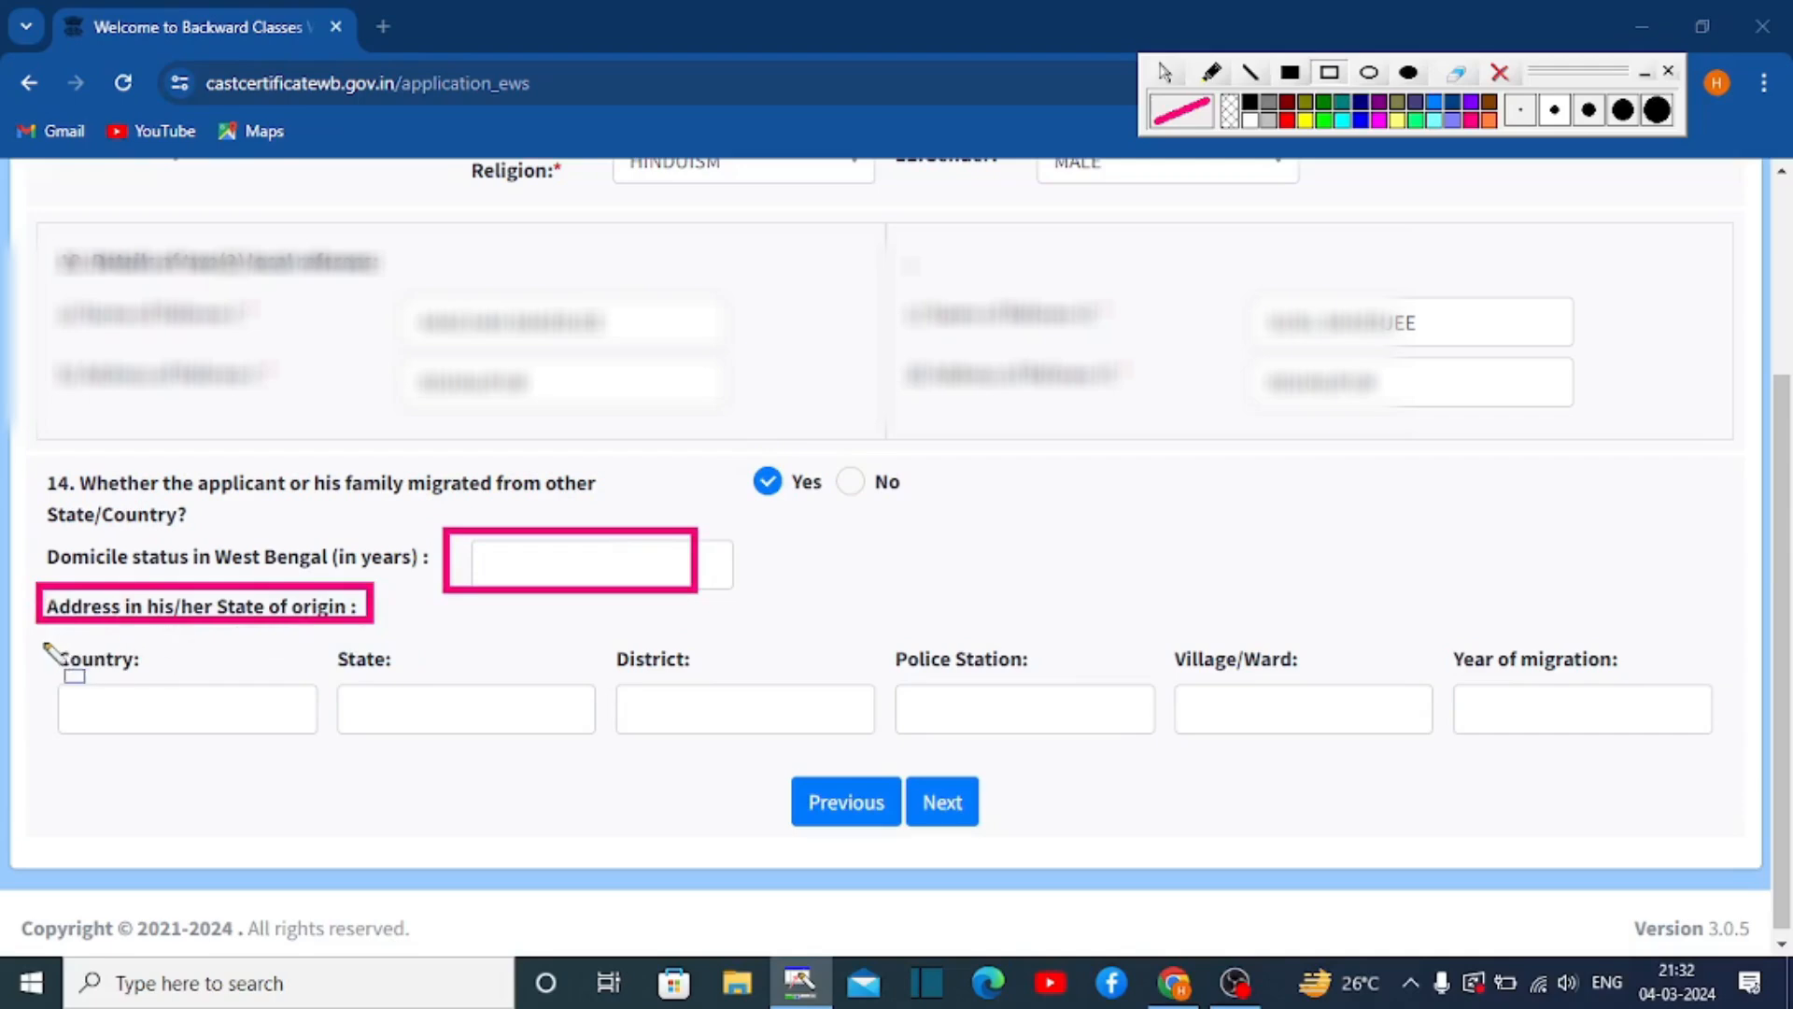
{"action": "left_click_drag", "start_coordinate": [37, 640], "coordinate": [1714, 736]}
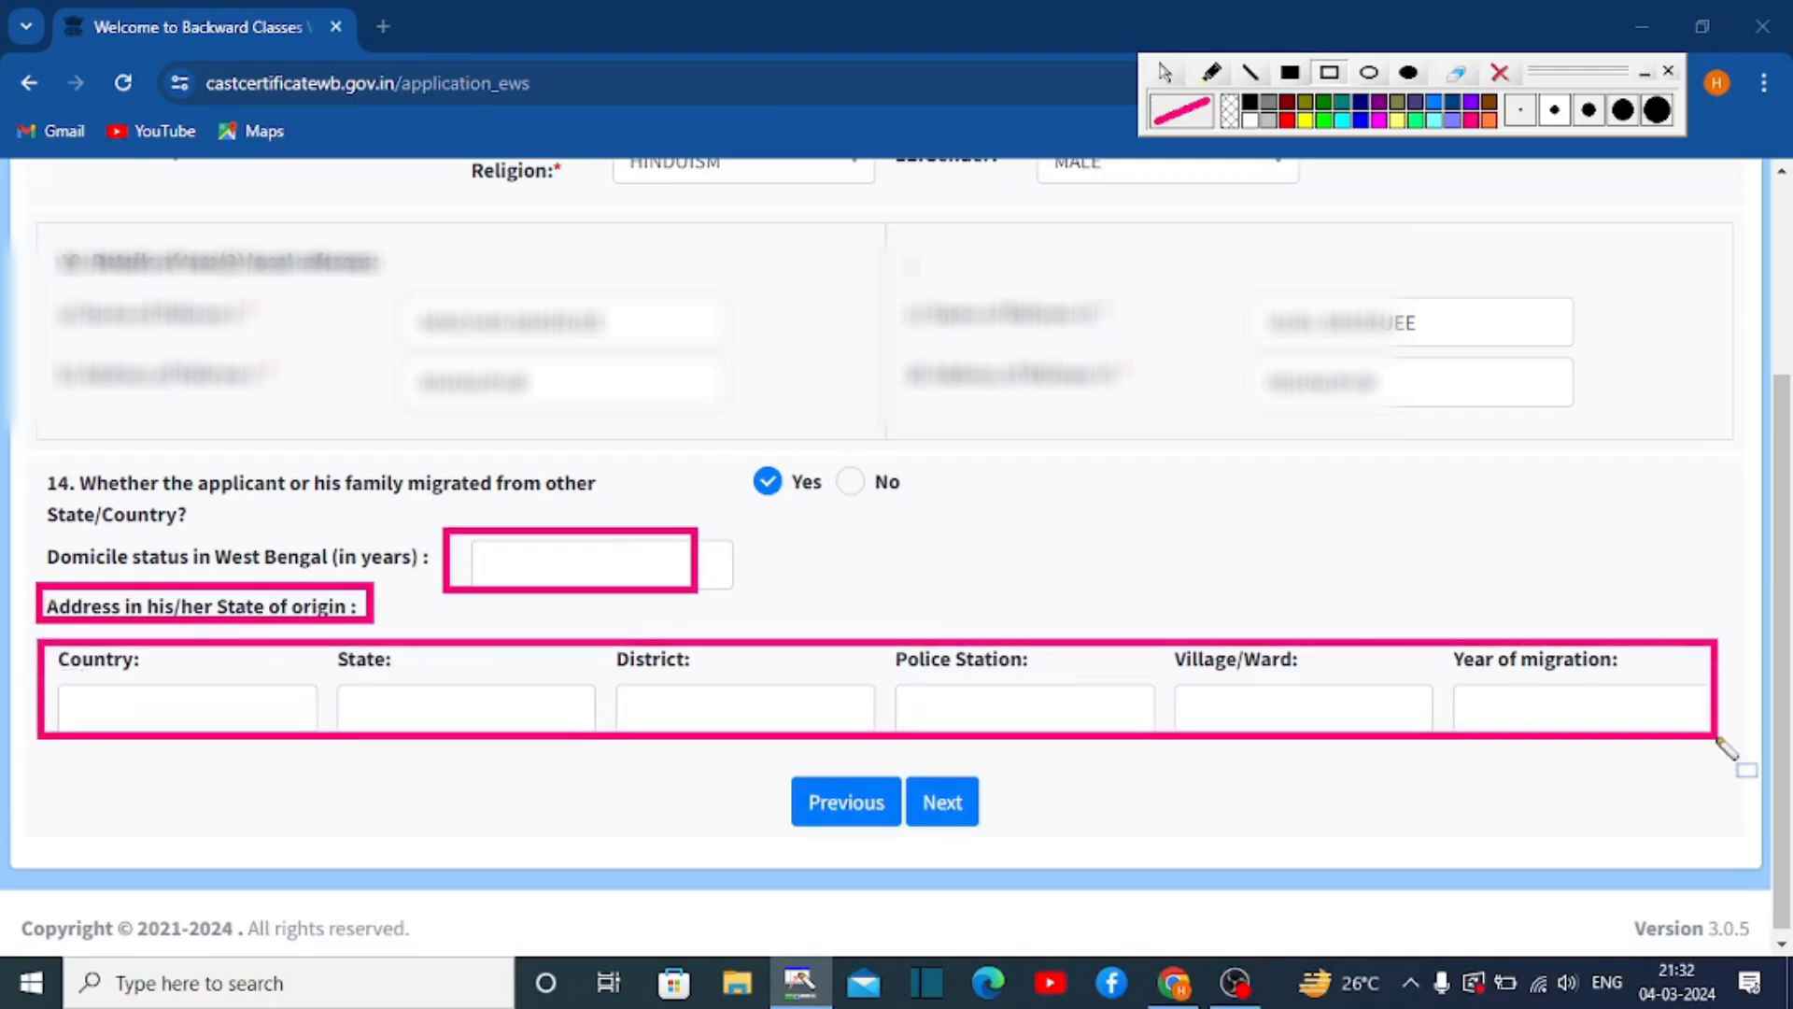
{"action": "mouse_move", "coordinate": [902, 756]}
{"action": "left_mouse_down"}
{"action": "mouse_move", "coordinate": [972, 829]}
{"action": "mouse_move", "coordinate": [1030, 843]}
{"action": "left_mouse_up"}
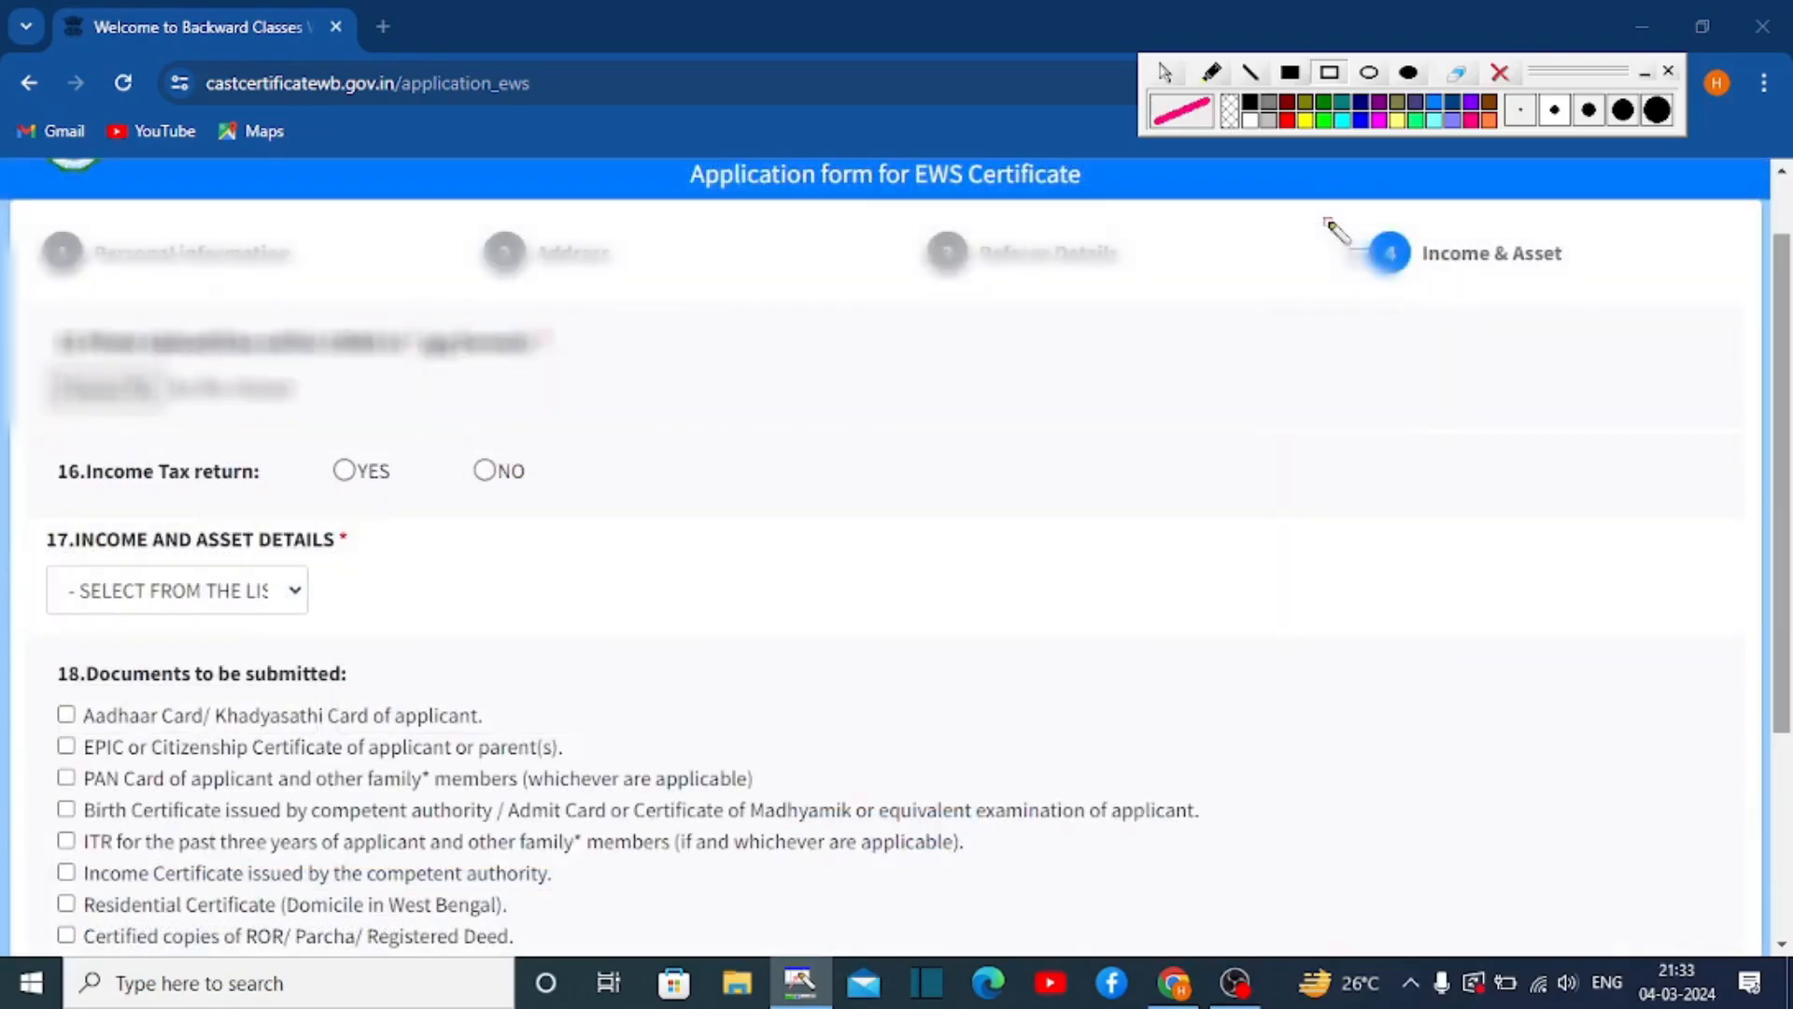
- Outline the Income & Asset stage, Photo Upload, Income Tax return with its YES/NO options and Income and Asset Details in pink, and open that list
{"action": "left_click_drag", "start_coordinate": [1326, 219], "coordinate": [1630, 302]}
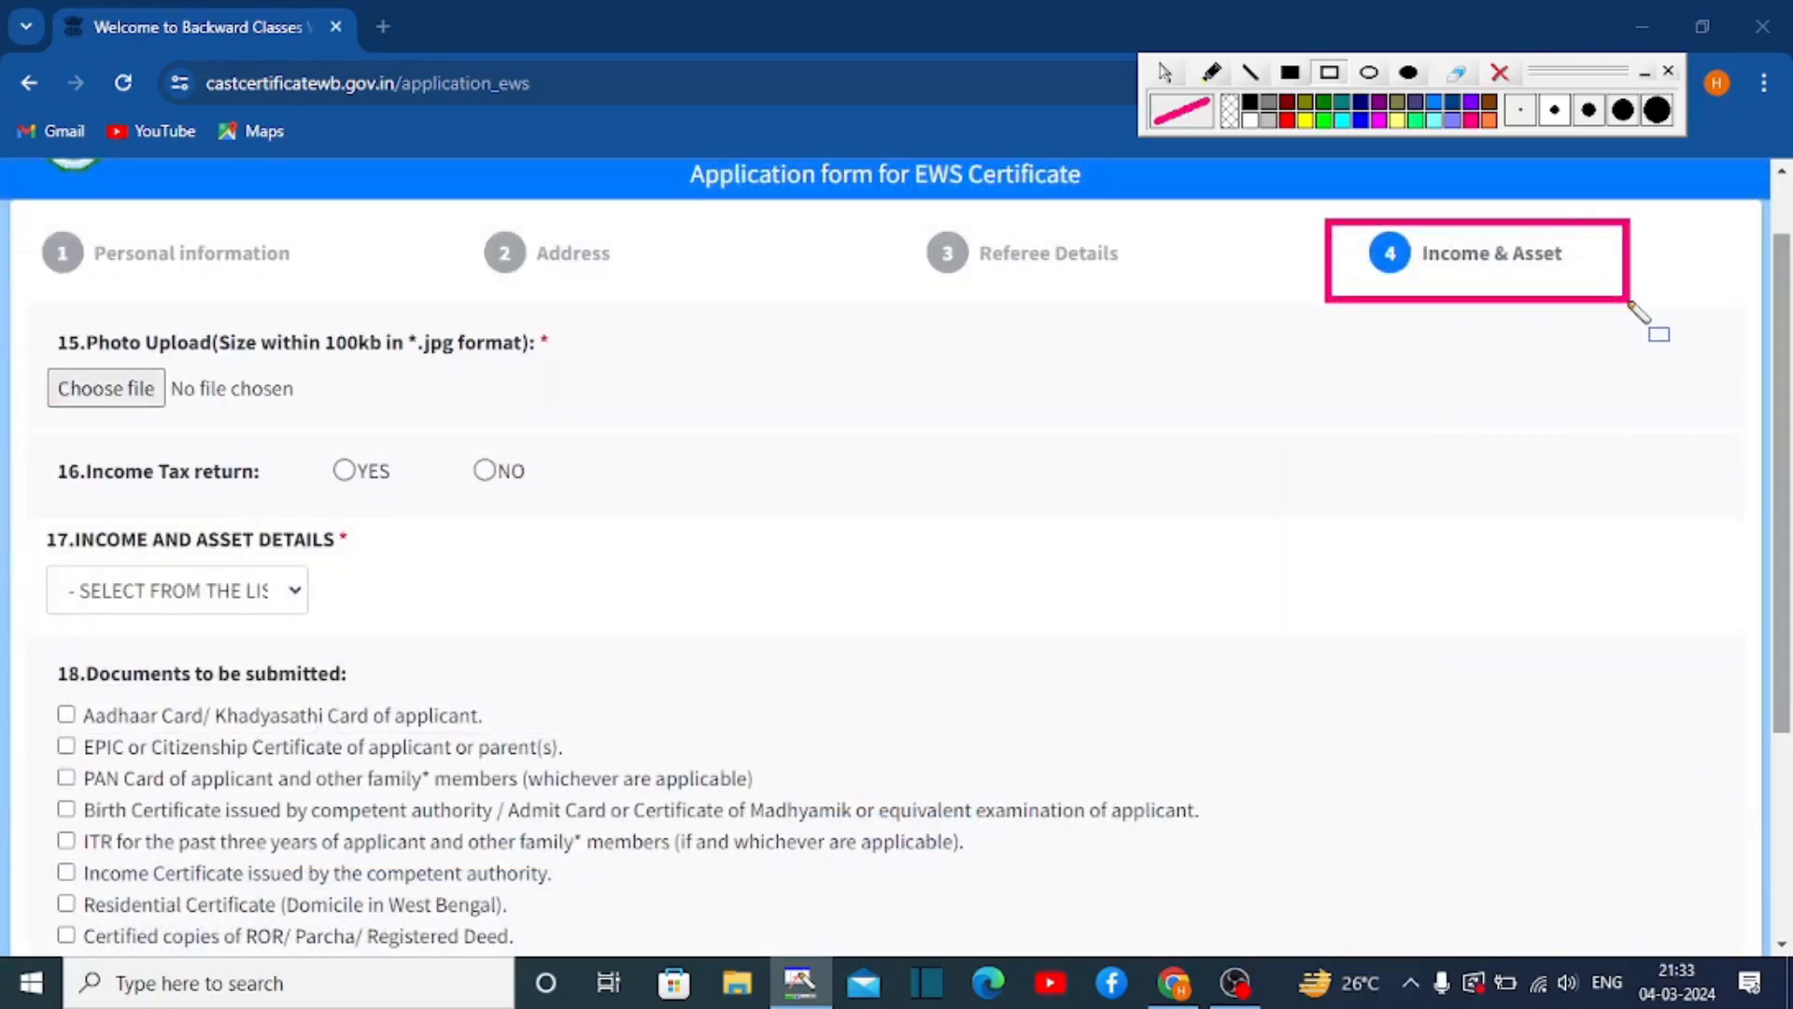
{"action": "mouse_move", "coordinate": [34, 322]}
{"action": "left_mouse_down"}
{"action": "mouse_move", "coordinate": [240, 430]}
{"action": "mouse_move", "coordinate": [300, 425]}
{"action": "left_mouse_up"}
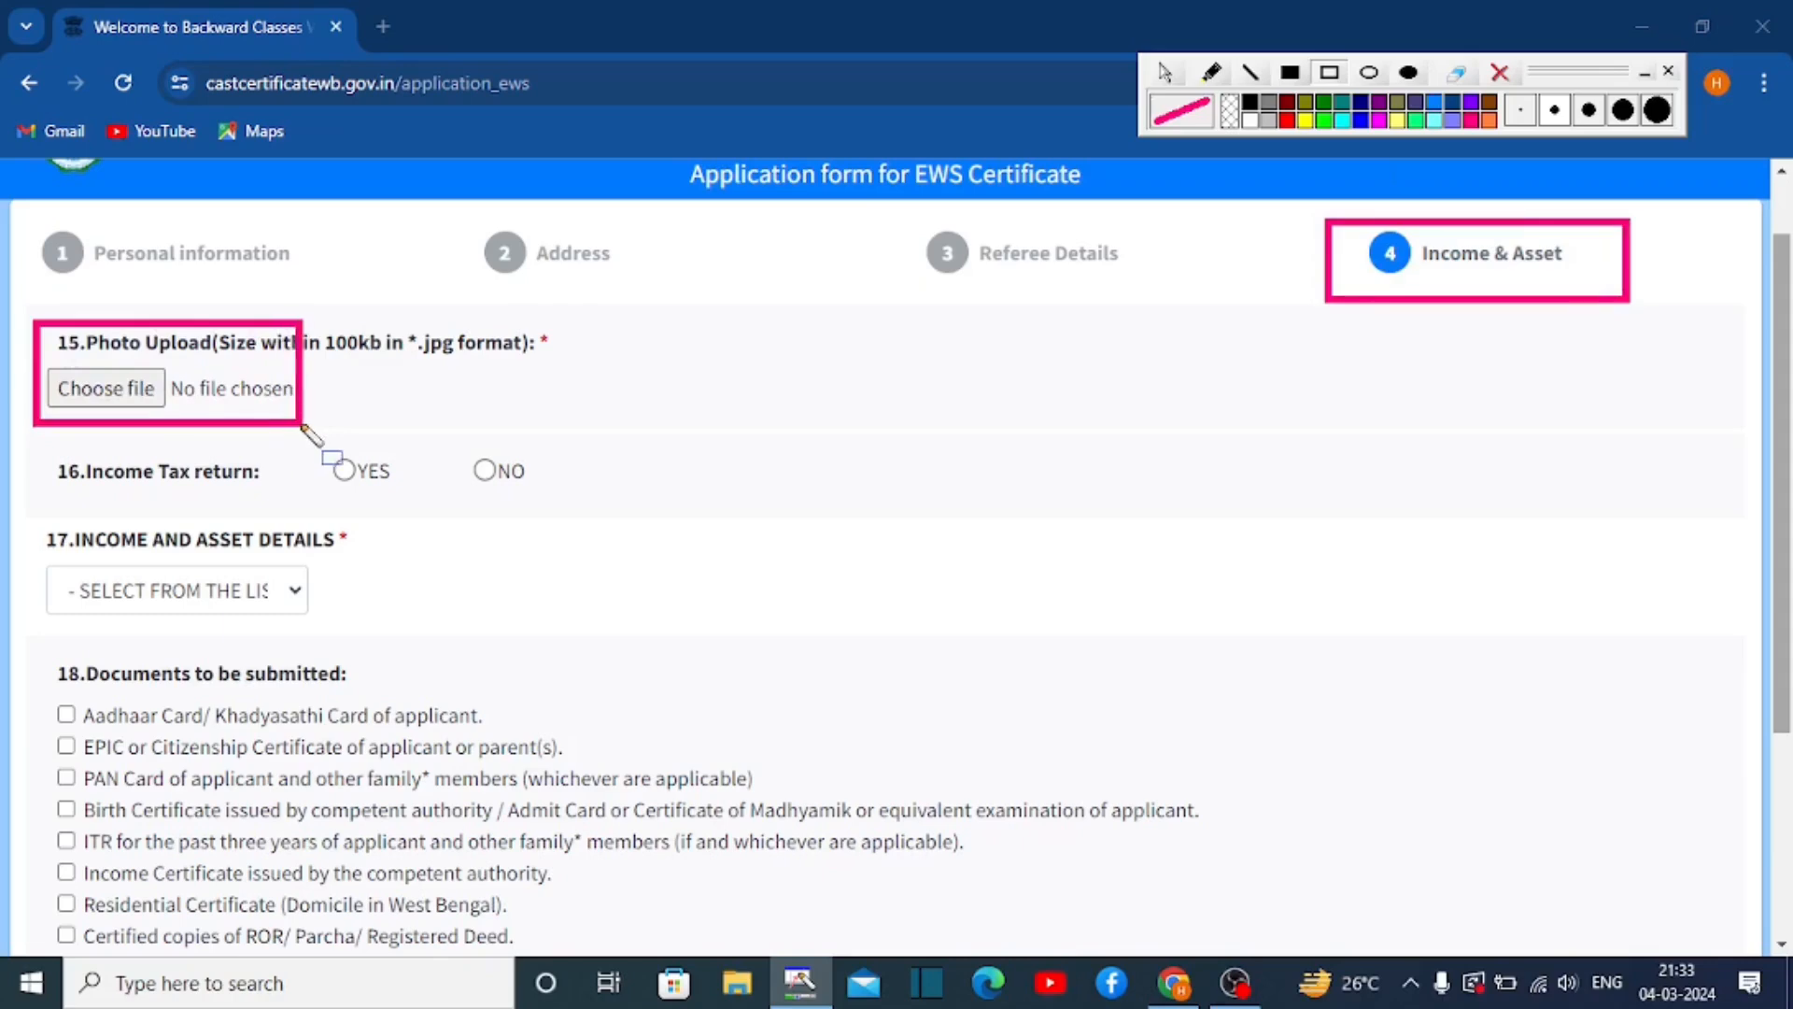
{"action": "mouse_move", "coordinate": [36, 443]}
{"action": "left_mouse_down"}
{"action": "mouse_move", "coordinate": [192, 495]}
{"action": "mouse_move", "coordinate": [306, 499]}
{"action": "left_mouse_up"}
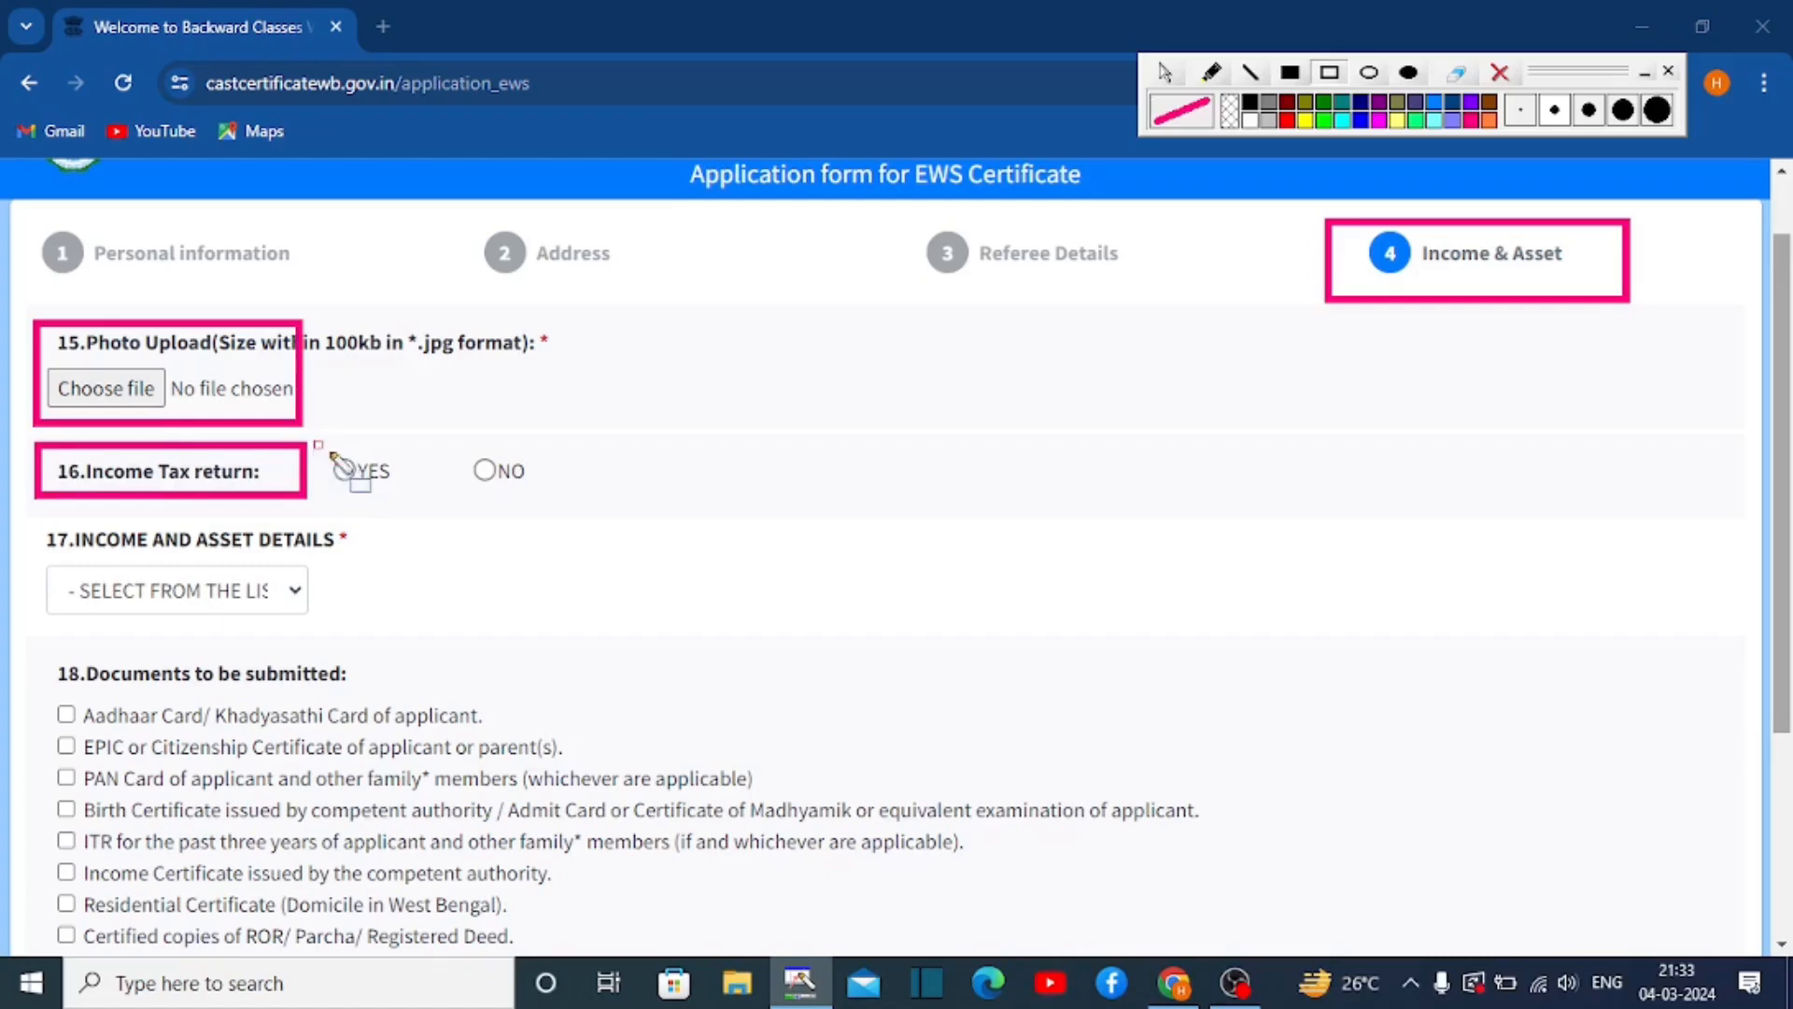
{"action": "left_click_drag", "start_coordinate": [316, 444], "coordinate": [575, 499]}
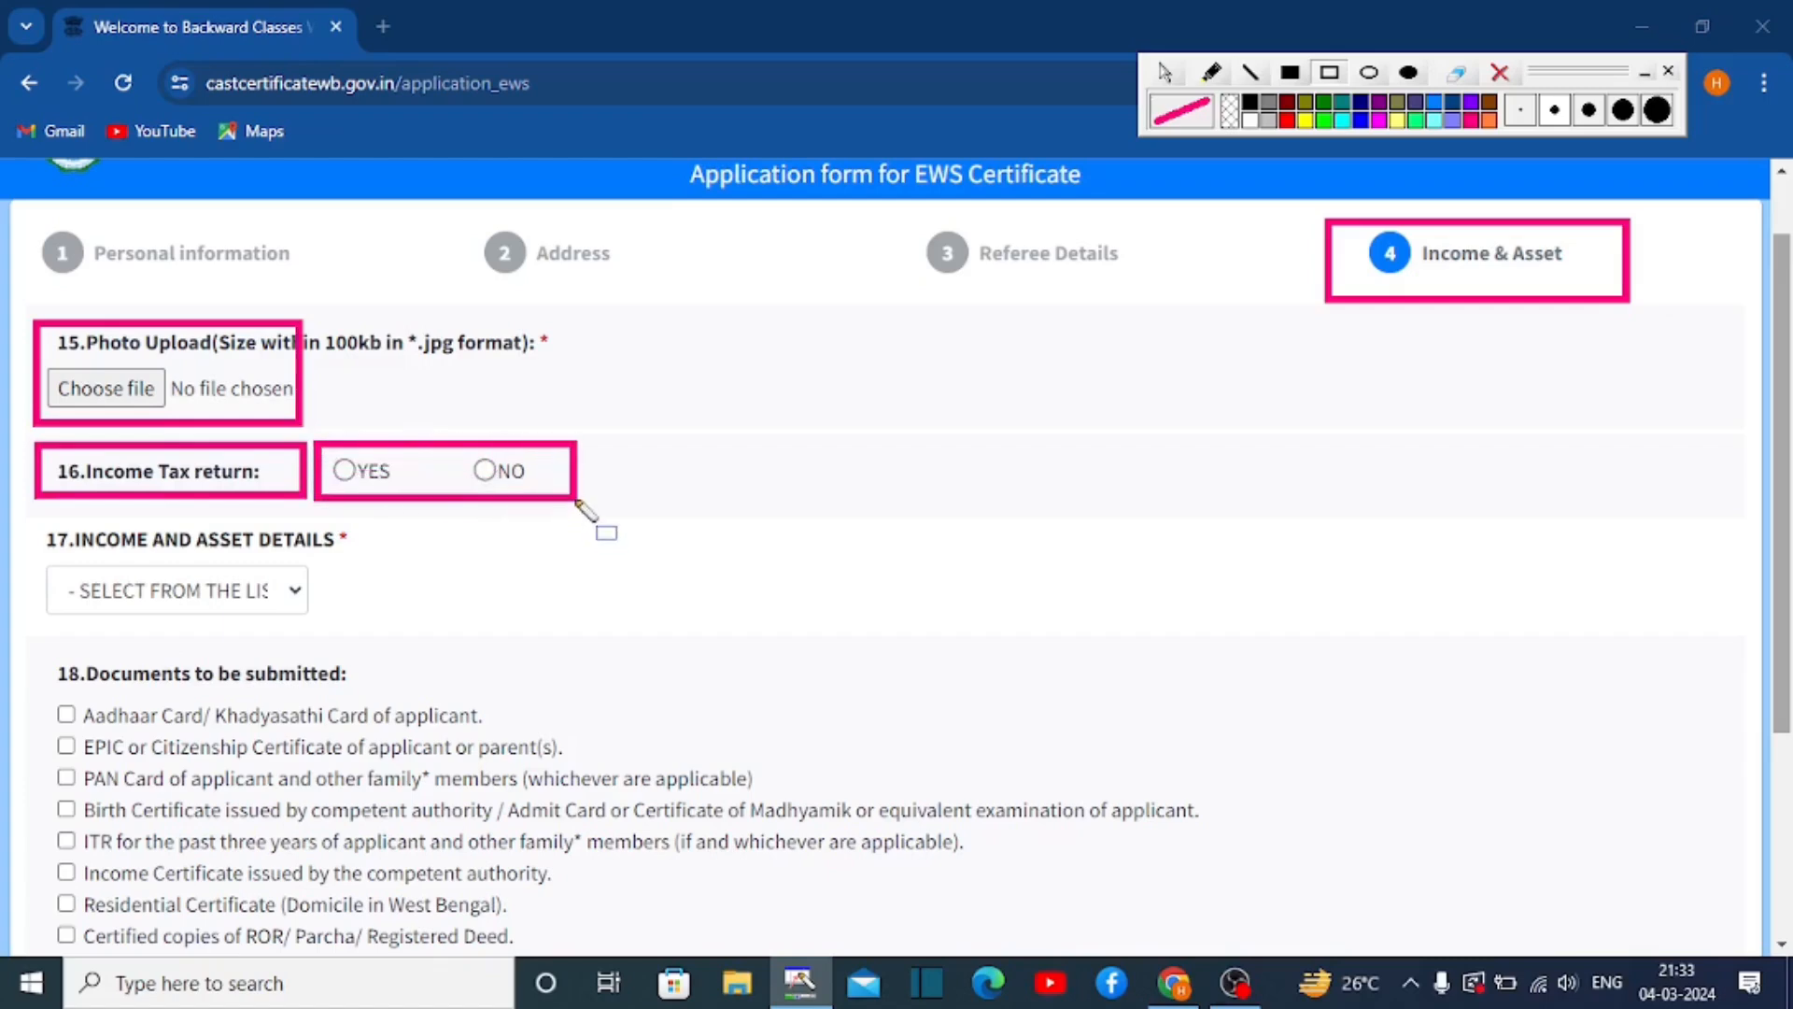
{"action": "left_click_drag", "start_coordinate": [35, 523], "coordinate": [382, 613]}
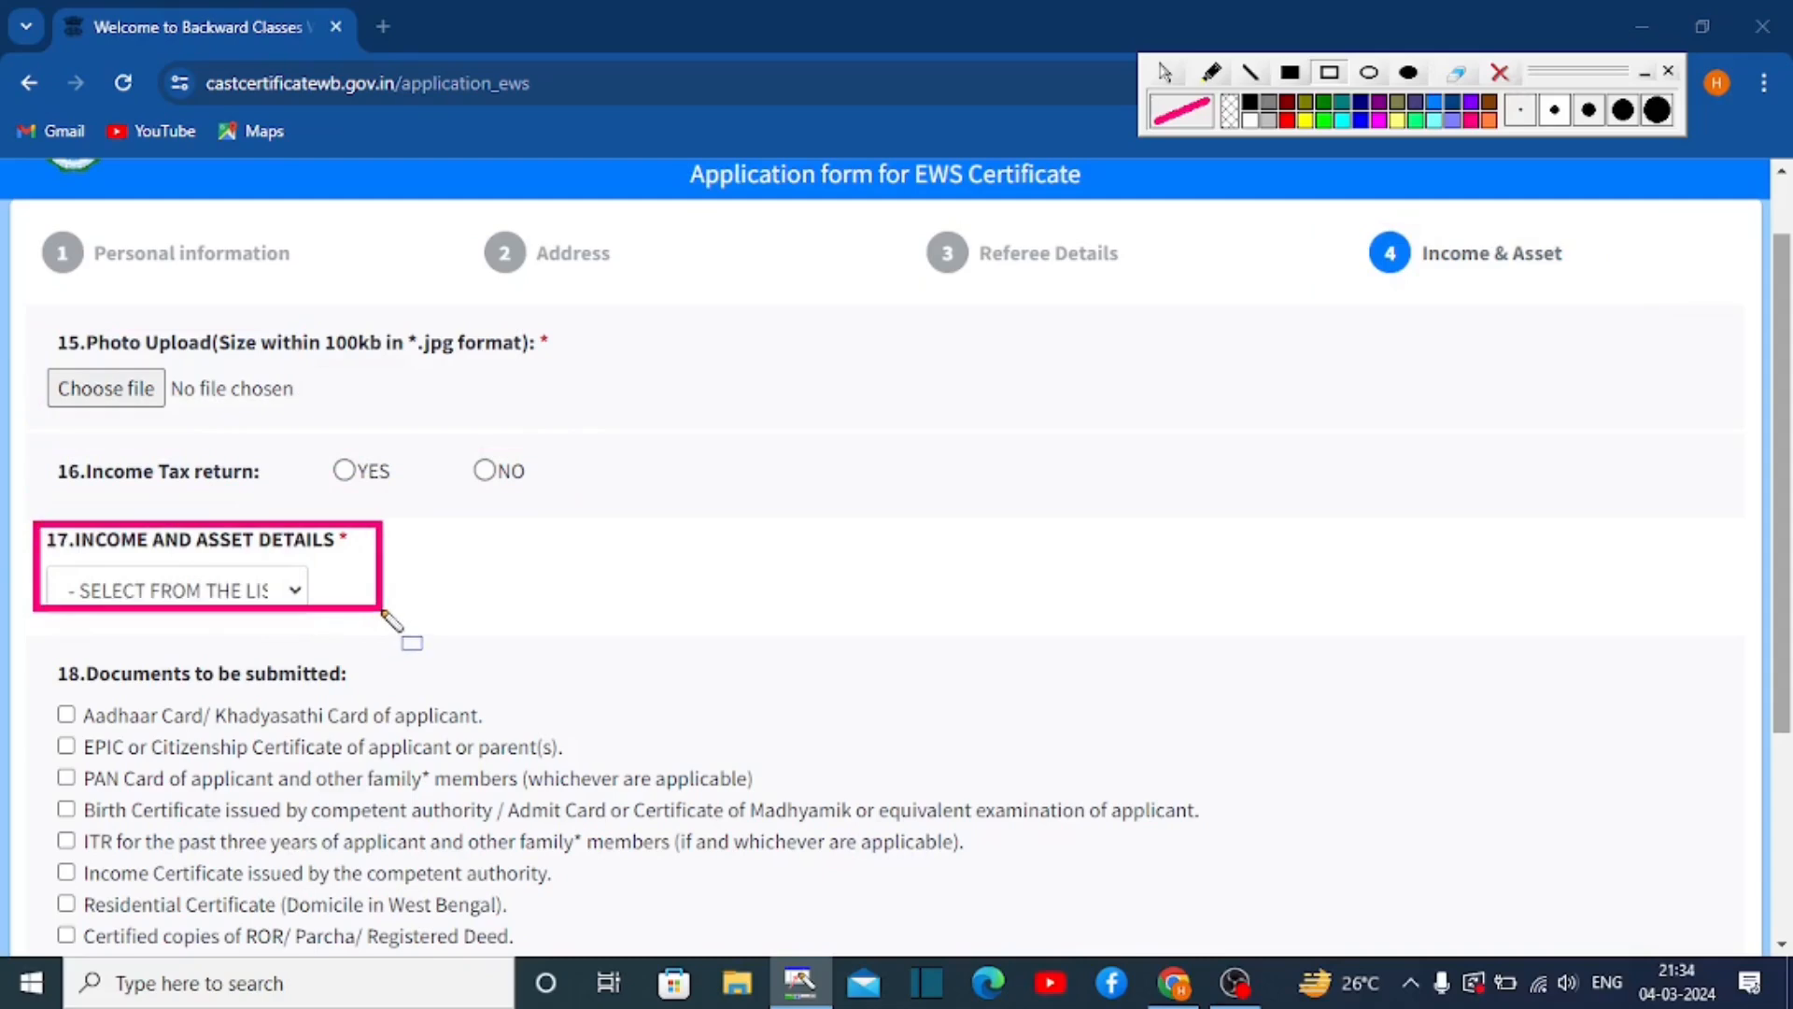
{"action": "left_click", "coordinate": [249, 589]}
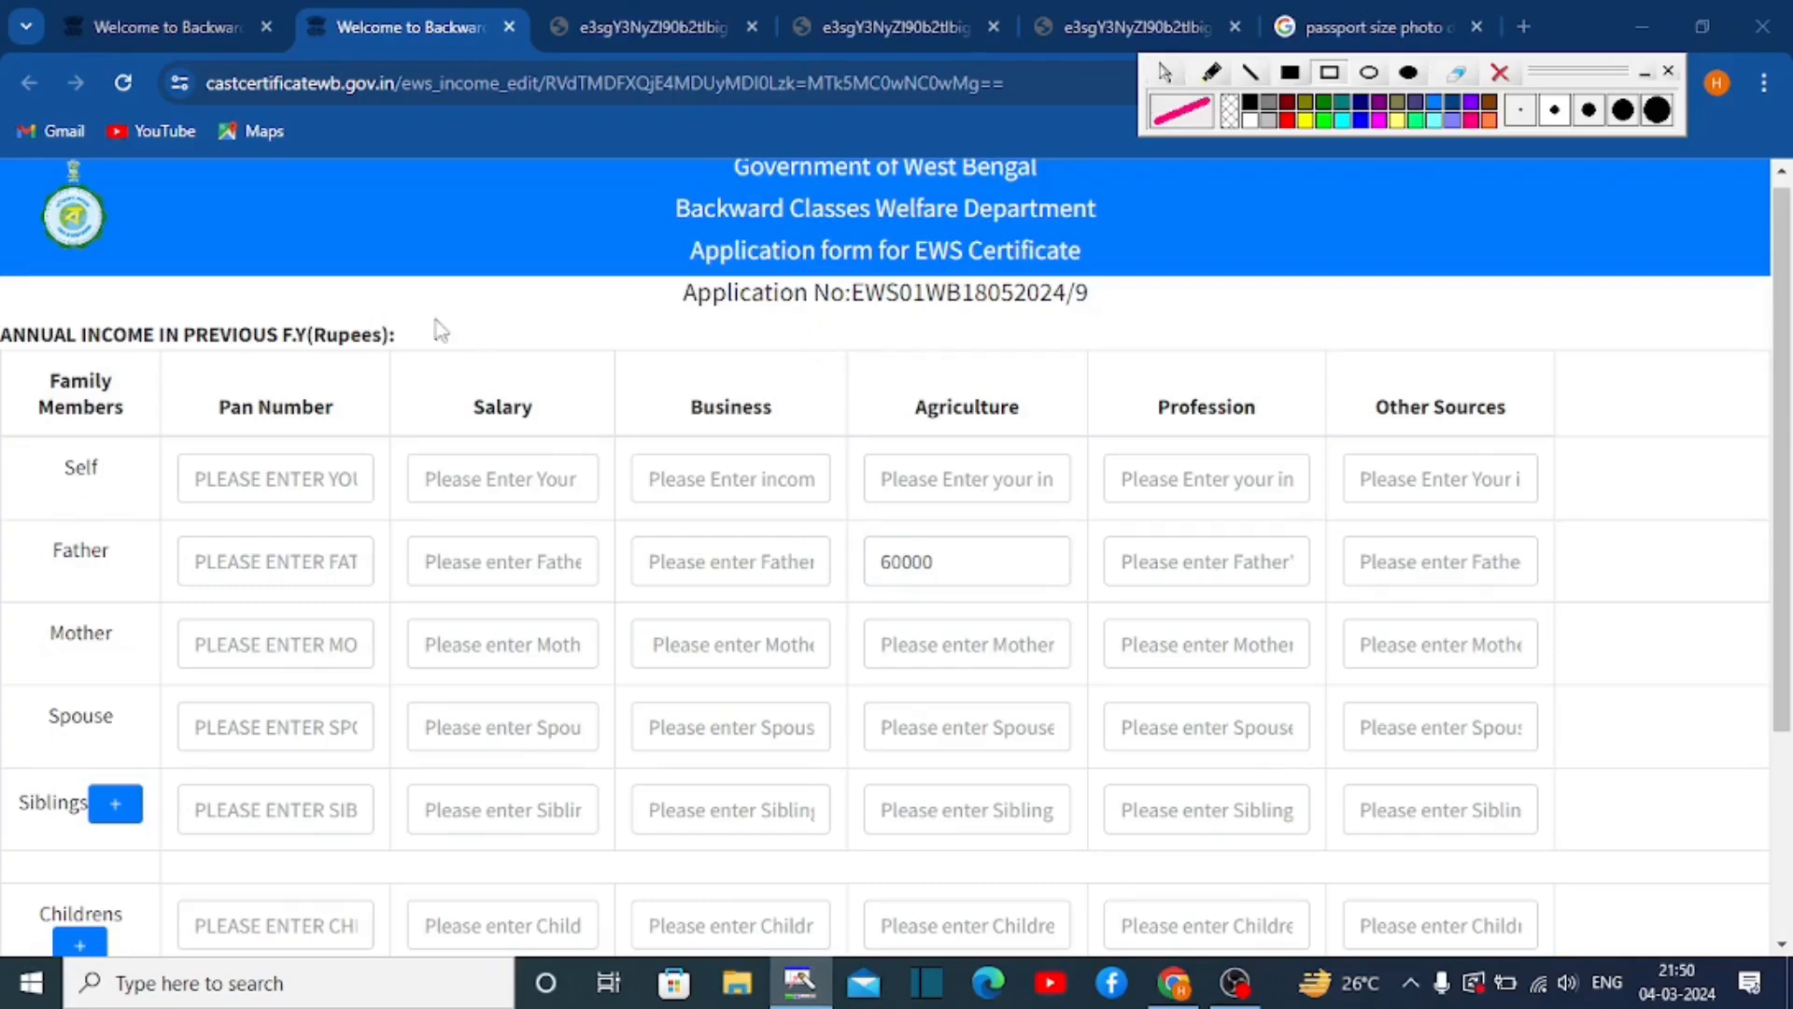
- Outline the annual income heading, the Self label with its Pan Number to Other Sources fields, and the Father label in pink
{"action": "left_click_drag", "start_coordinate": [2, 319], "coordinate": [392, 355]}
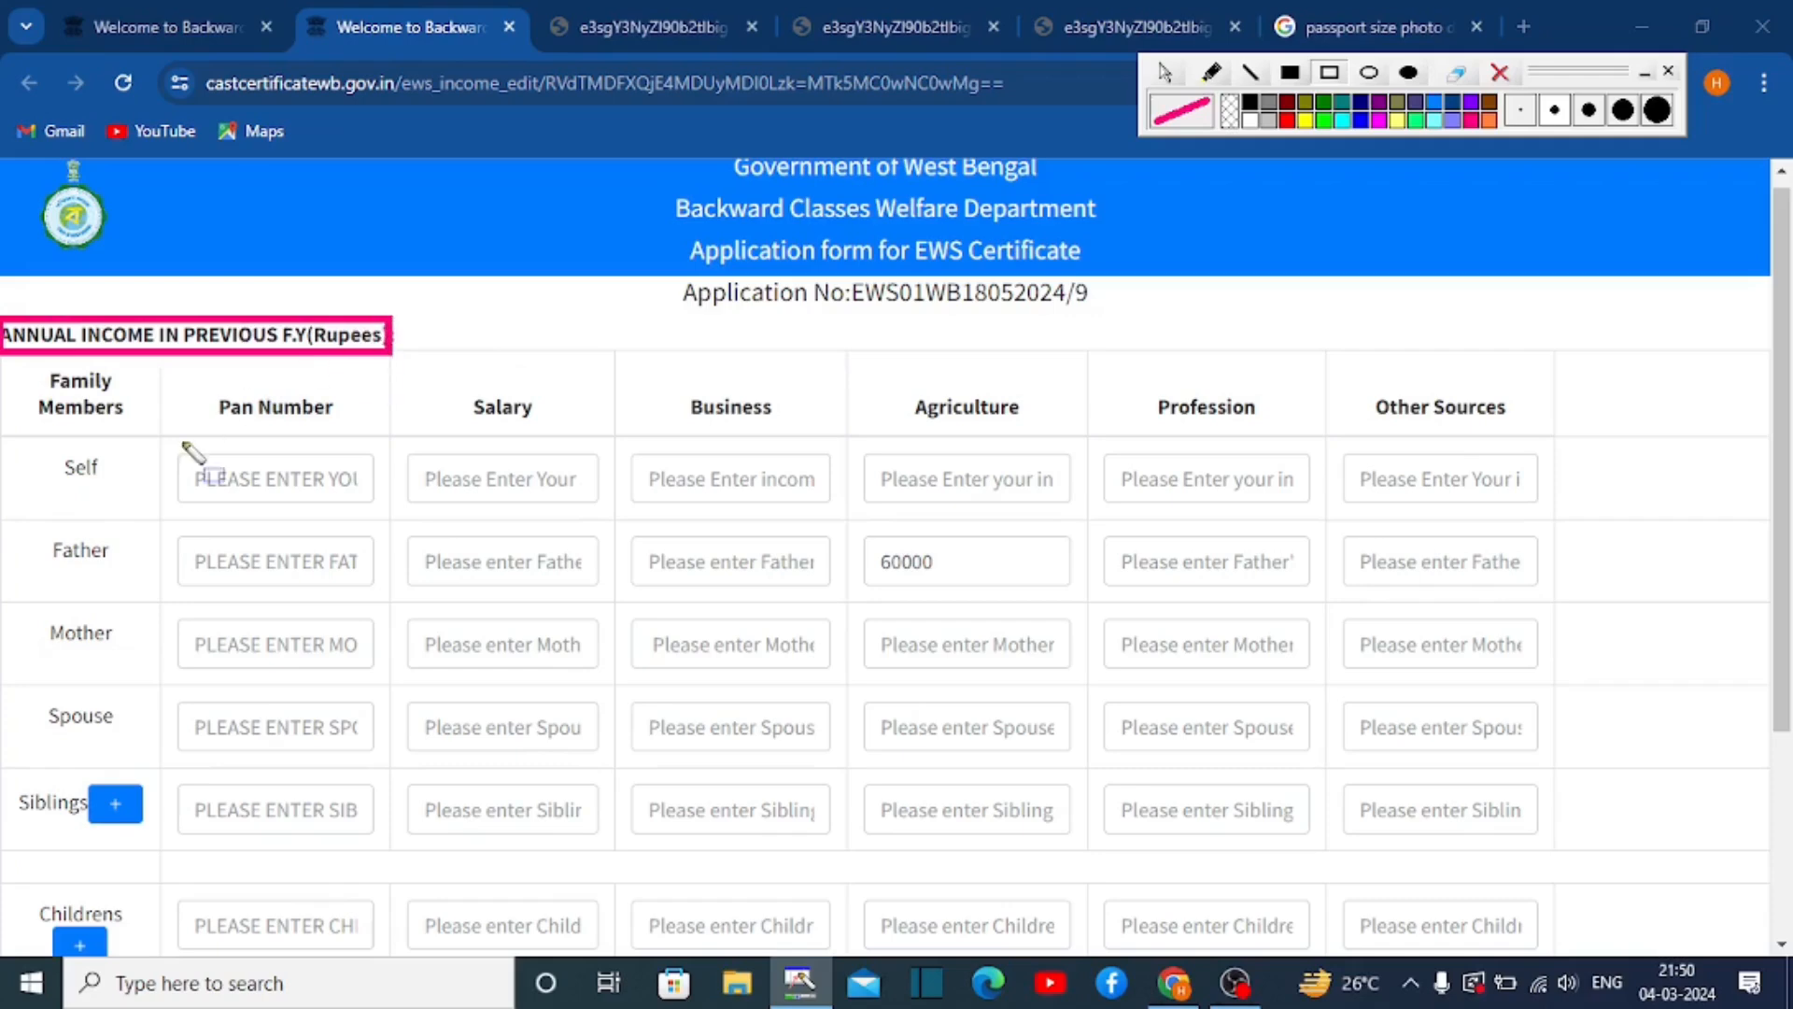
{"action": "left_click_drag", "start_coordinate": [21, 450], "coordinate": [164, 483]}
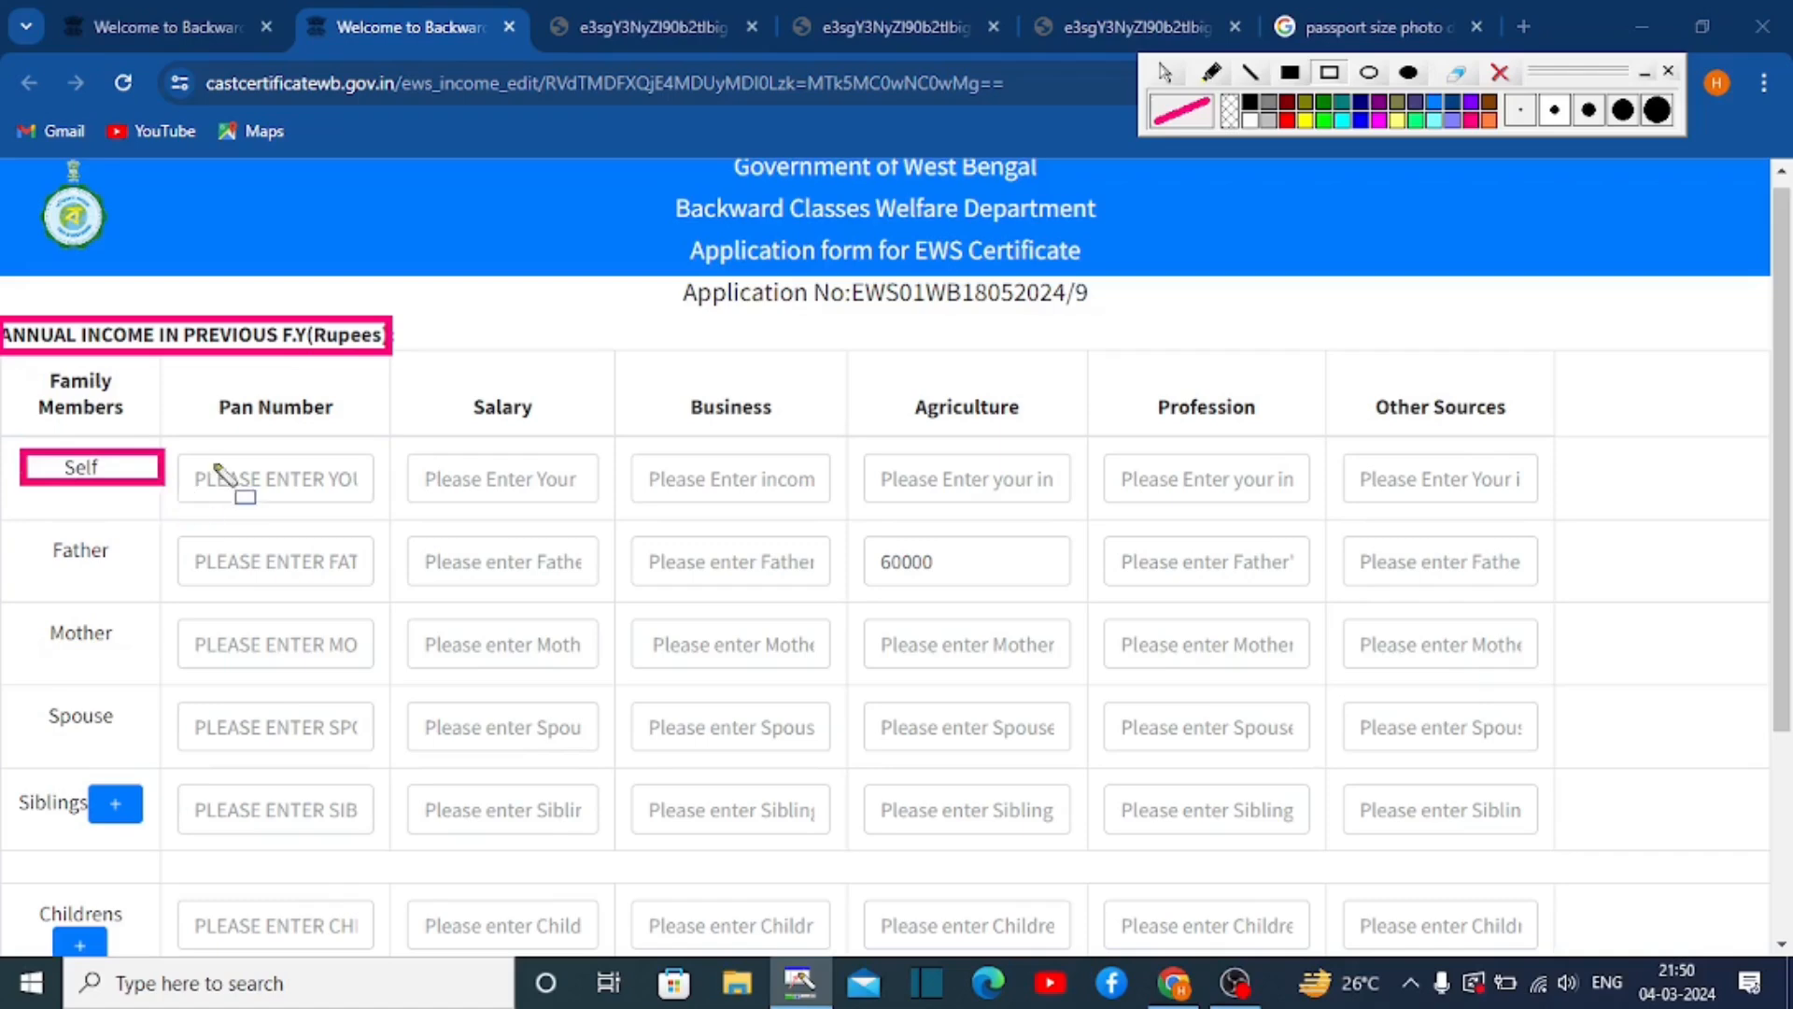
{"action": "mouse_move", "coordinate": [202, 455]}
{"action": "left_mouse_down"}
{"action": "mouse_move", "coordinate": [346, 493]}
{"action": "mouse_move", "coordinate": [448, 472]}
{"action": "mouse_move", "coordinate": [564, 494]}
{"action": "left_mouse_up"}
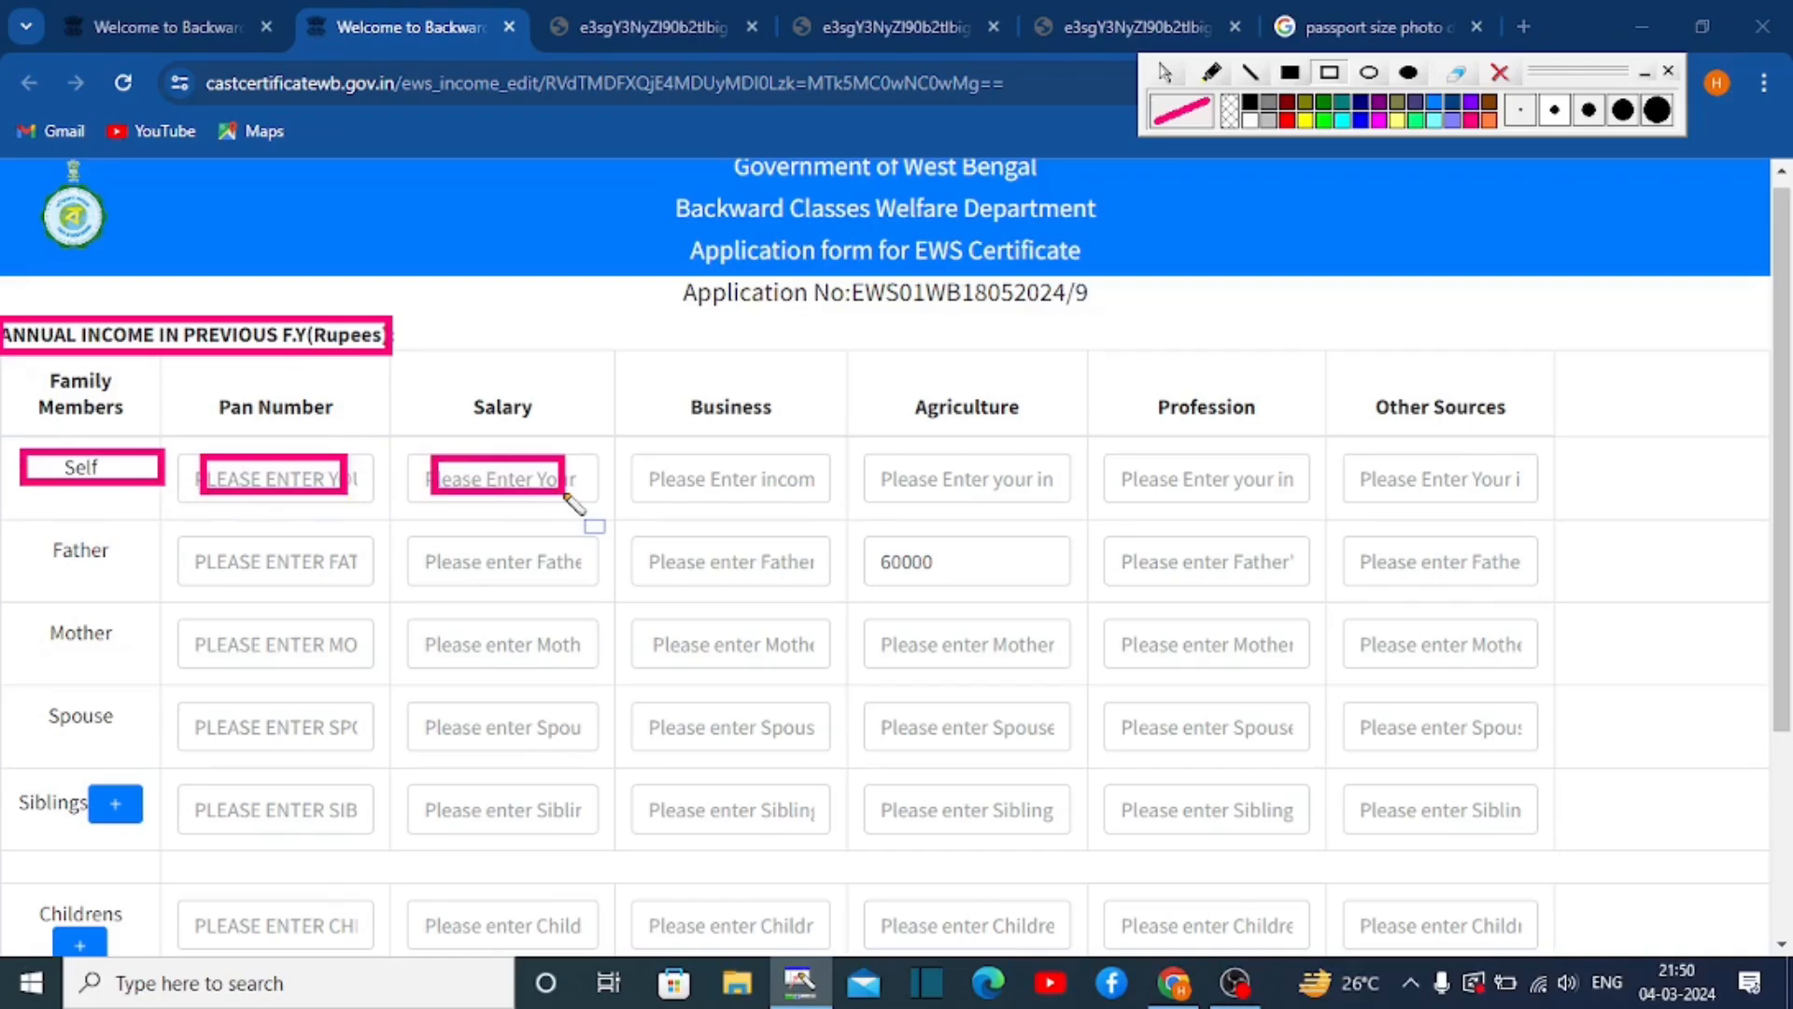
{"action": "mouse_move", "coordinate": [651, 451]}
{"action": "left_mouse_down"}
{"action": "mouse_move", "coordinate": [821, 513]}
{"action": "mouse_move", "coordinate": [803, 497]}
{"action": "mouse_move", "coordinate": [1033, 502]}
{"action": "left_mouse_up"}
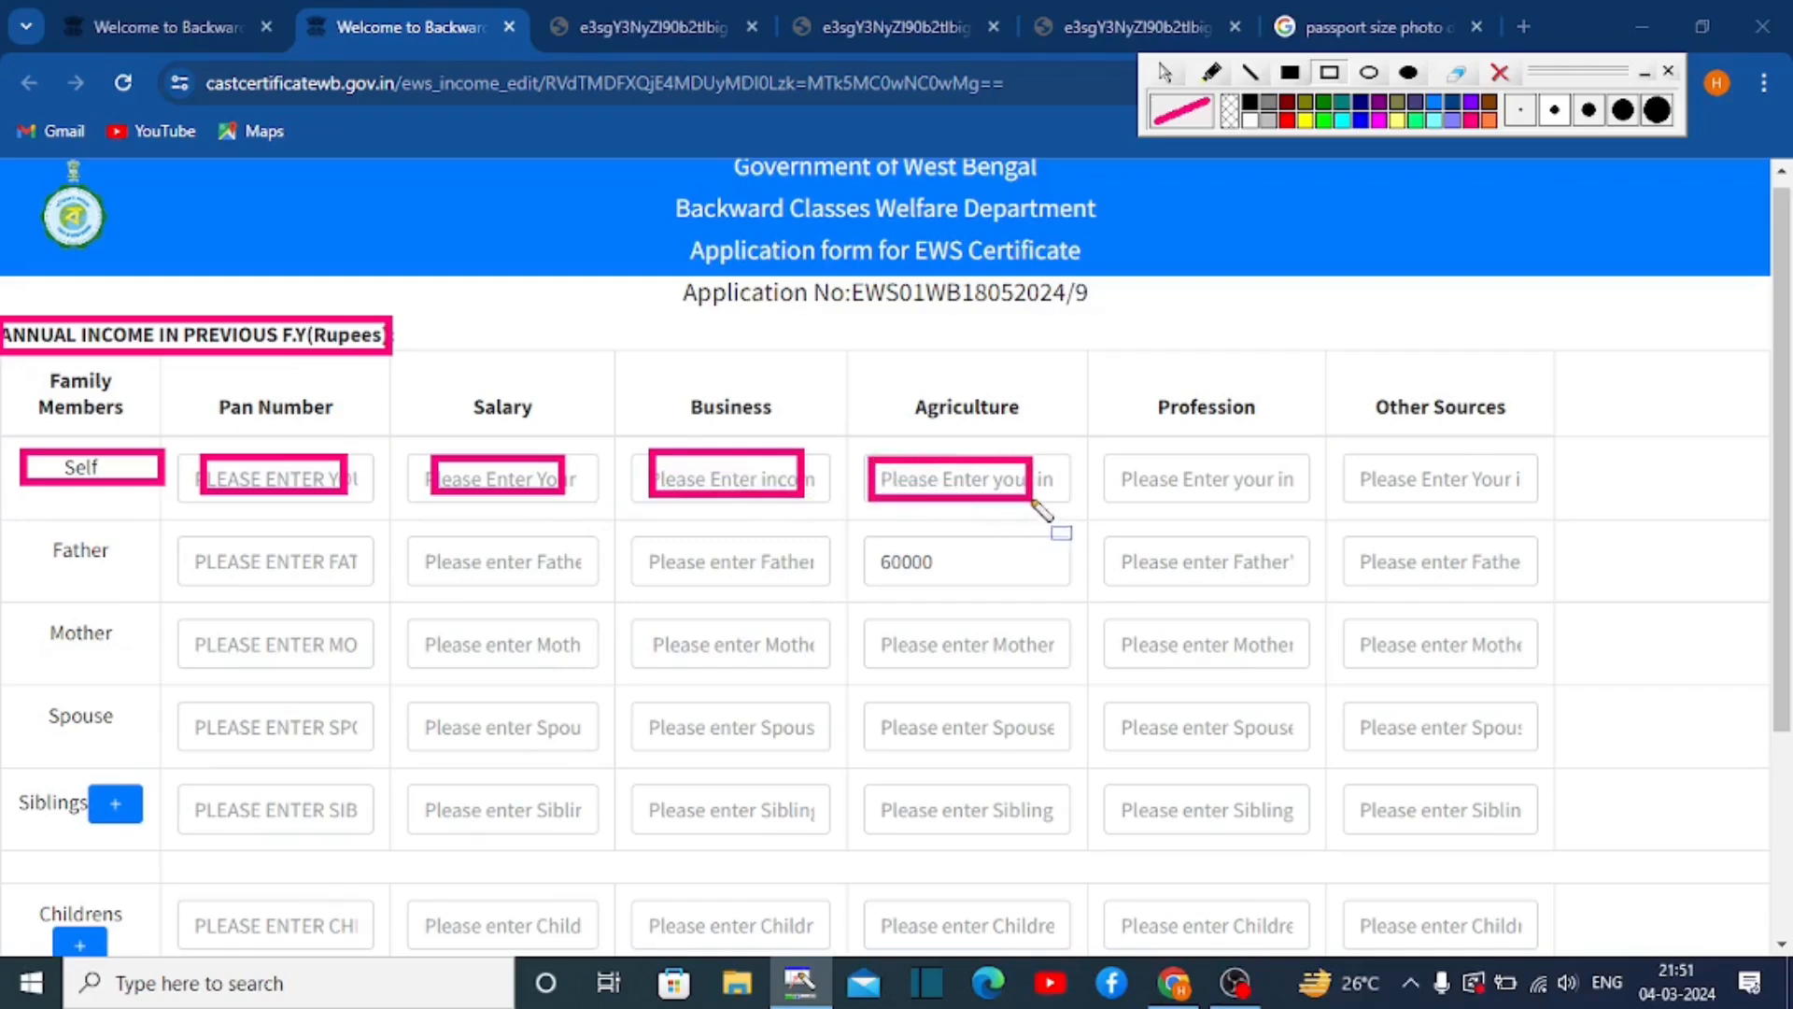
{"action": "left_click_drag", "start_coordinate": [1124, 460], "coordinate": [1282, 493]}
{"action": "left_click_drag", "start_coordinate": [1345, 454], "coordinate": [1509, 497]}
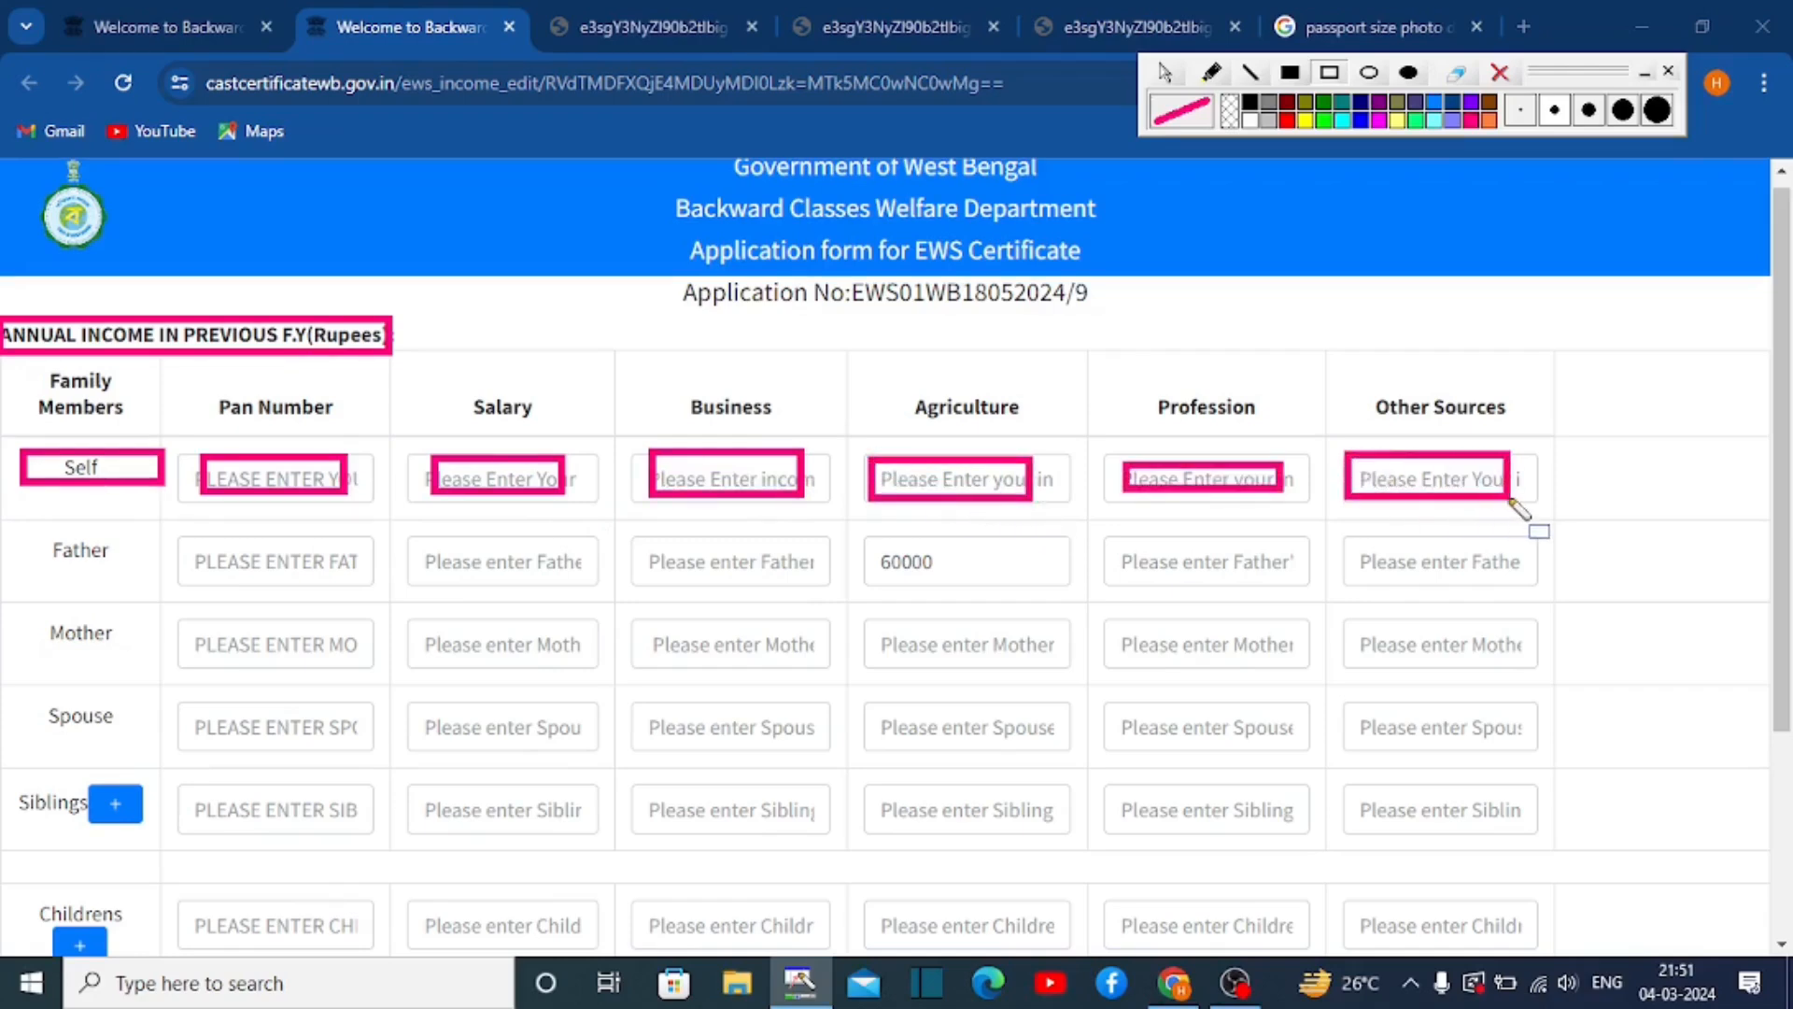
{"action": "left_click_drag", "start_coordinate": [29, 526], "coordinate": [152, 580]}
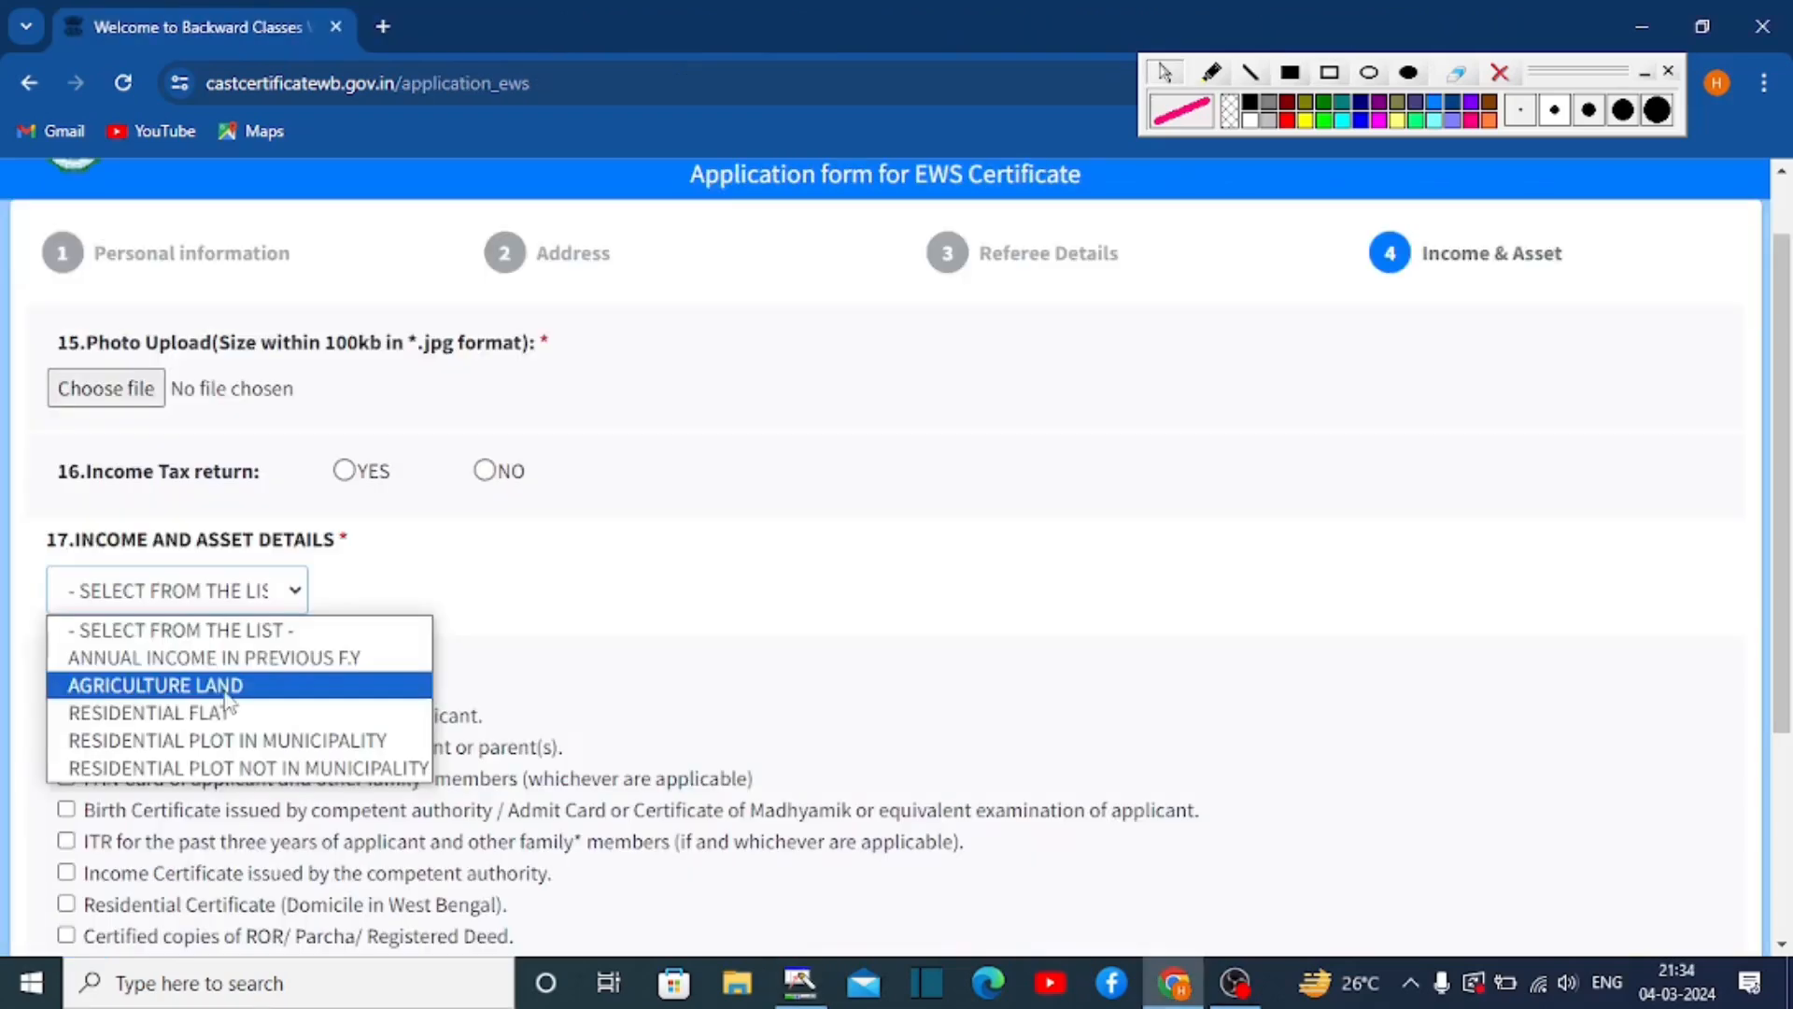
- Choose AGRICULTURE LAND under Income and Asset Details, and outline Self's area and location fields and Father's area field in pink
{"action": "left_click", "coordinate": [224, 692]}
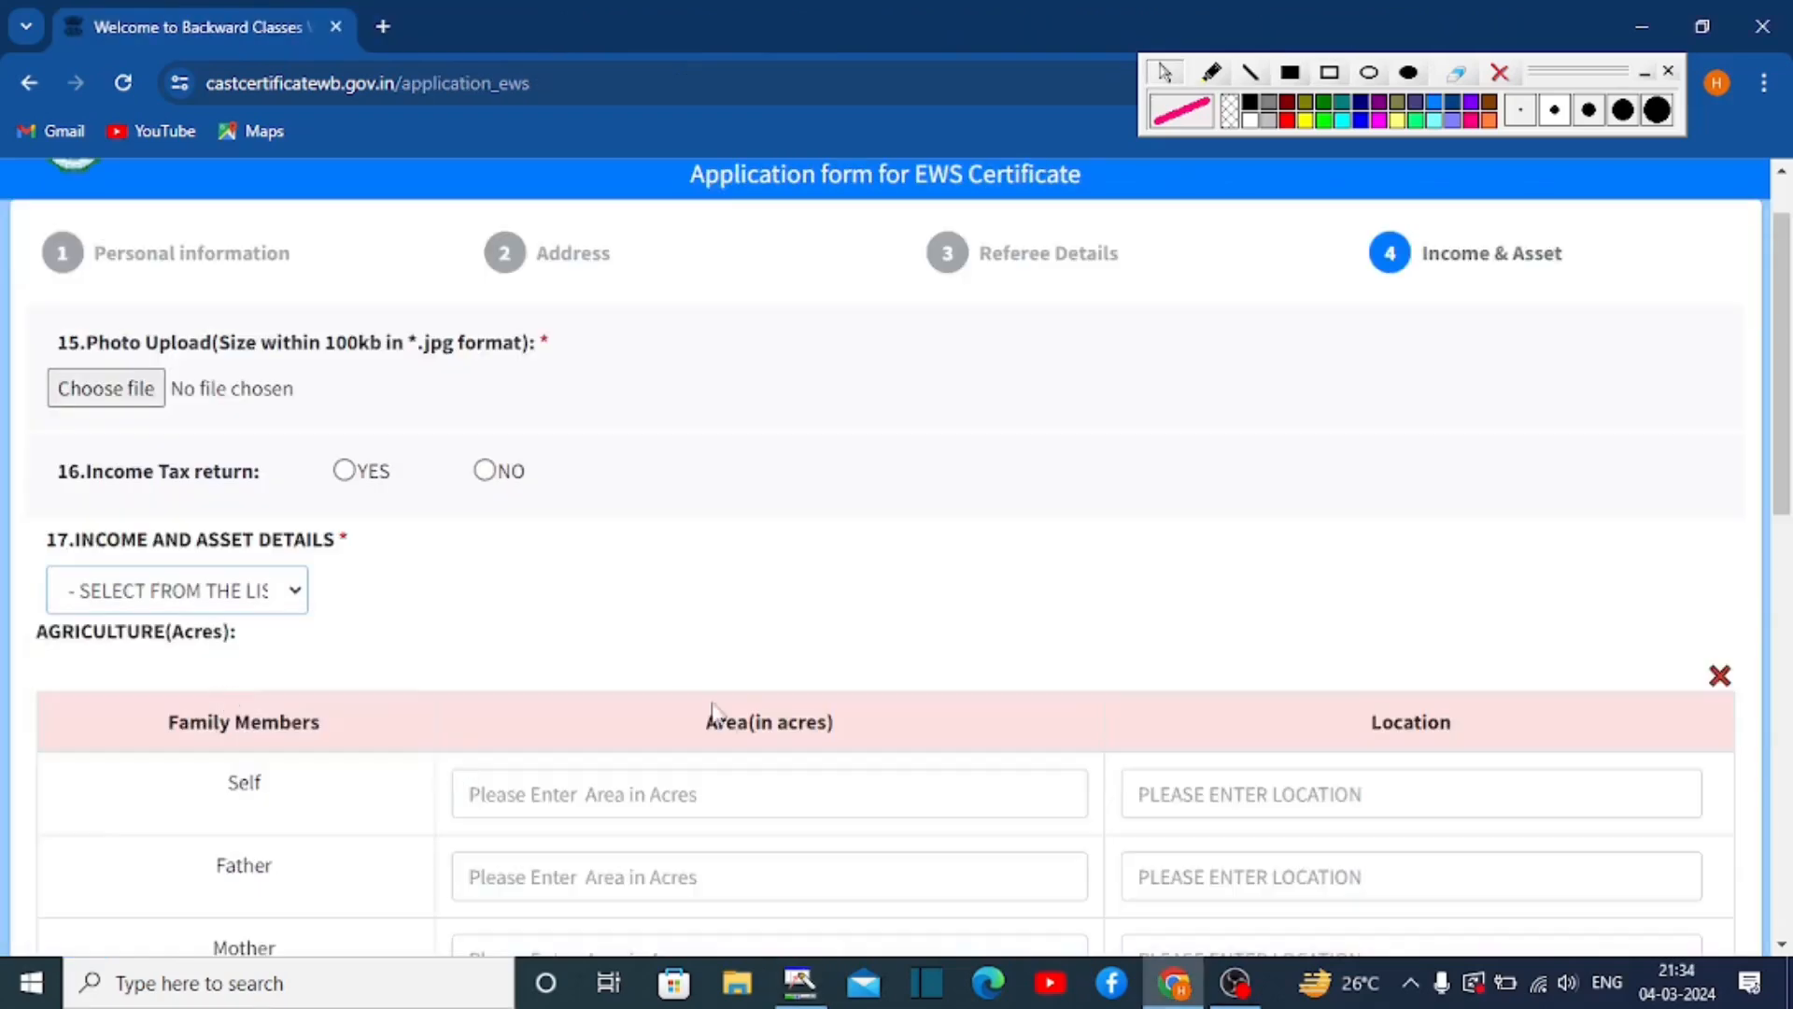
{"action": "left_click_drag", "start_coordinate": [1789, 350], "coordinate": [1789, 535]}
{"action": "left_click_drag", "start_coordinate": [436, 308], "coordinate": [702, 366]}
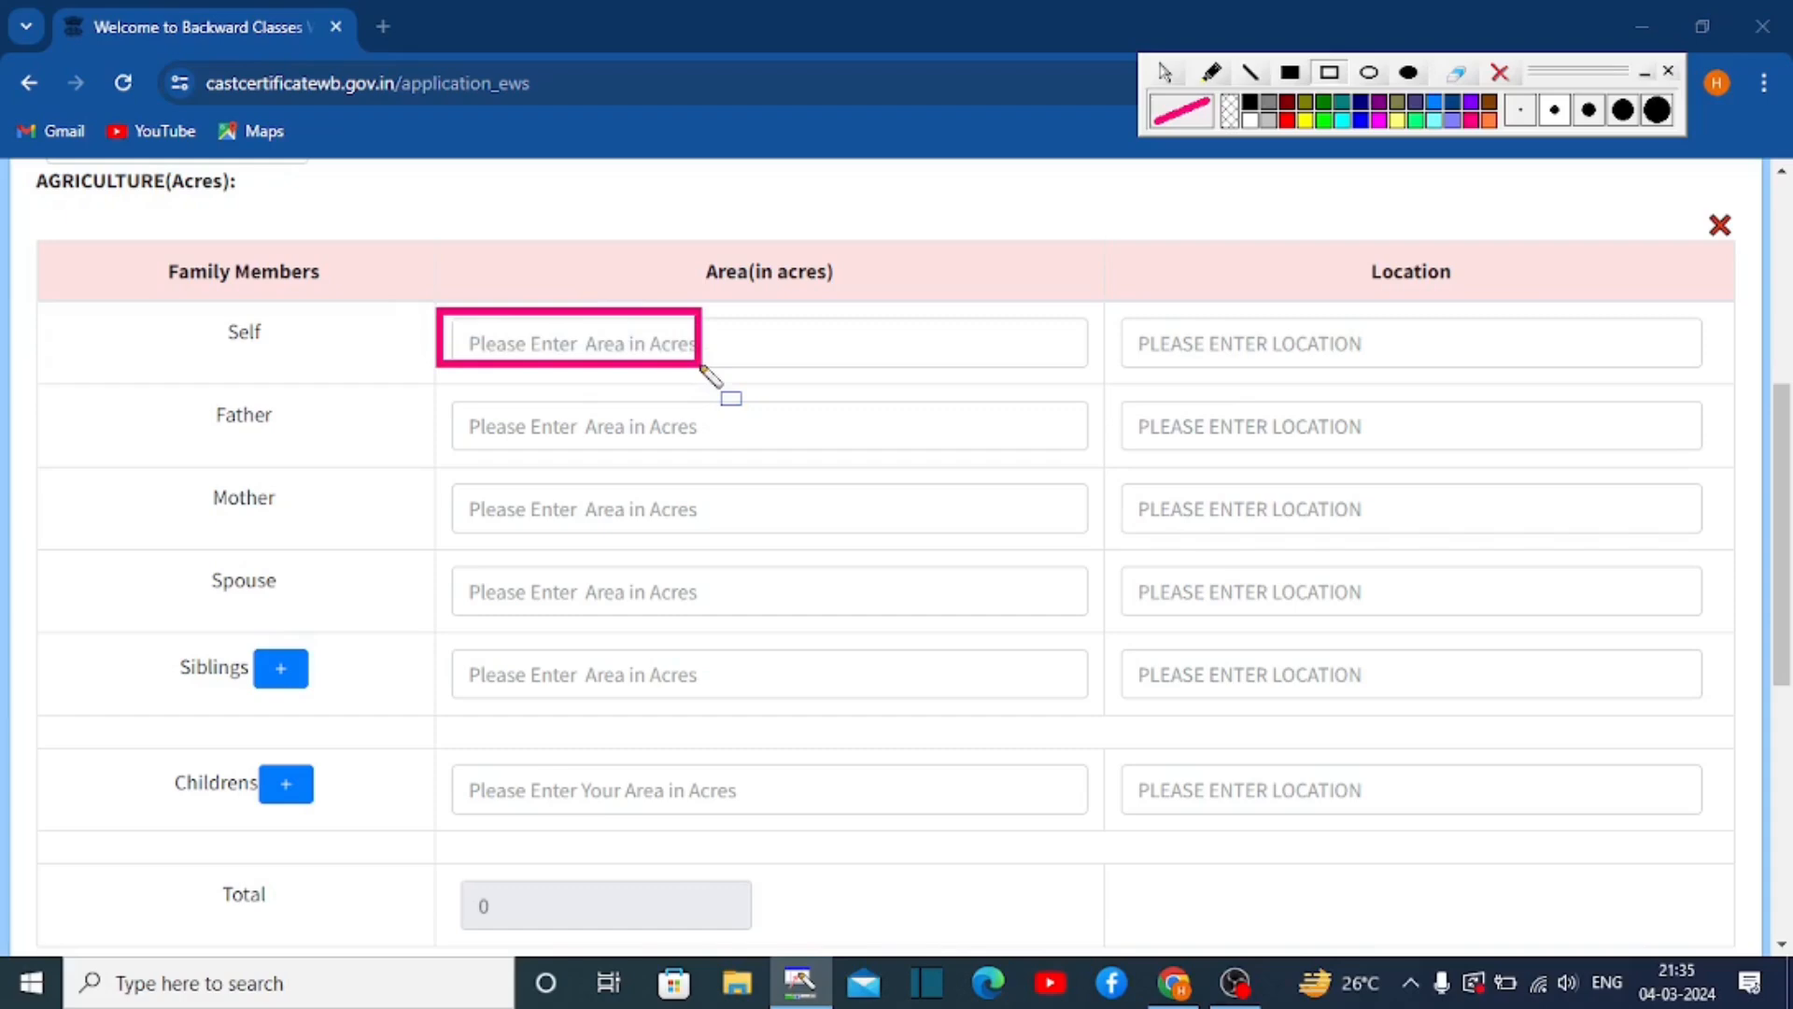
{"action": "left_click_drag", "start_coordinate": [1114, 308], "coordinate": [1397, 367]}
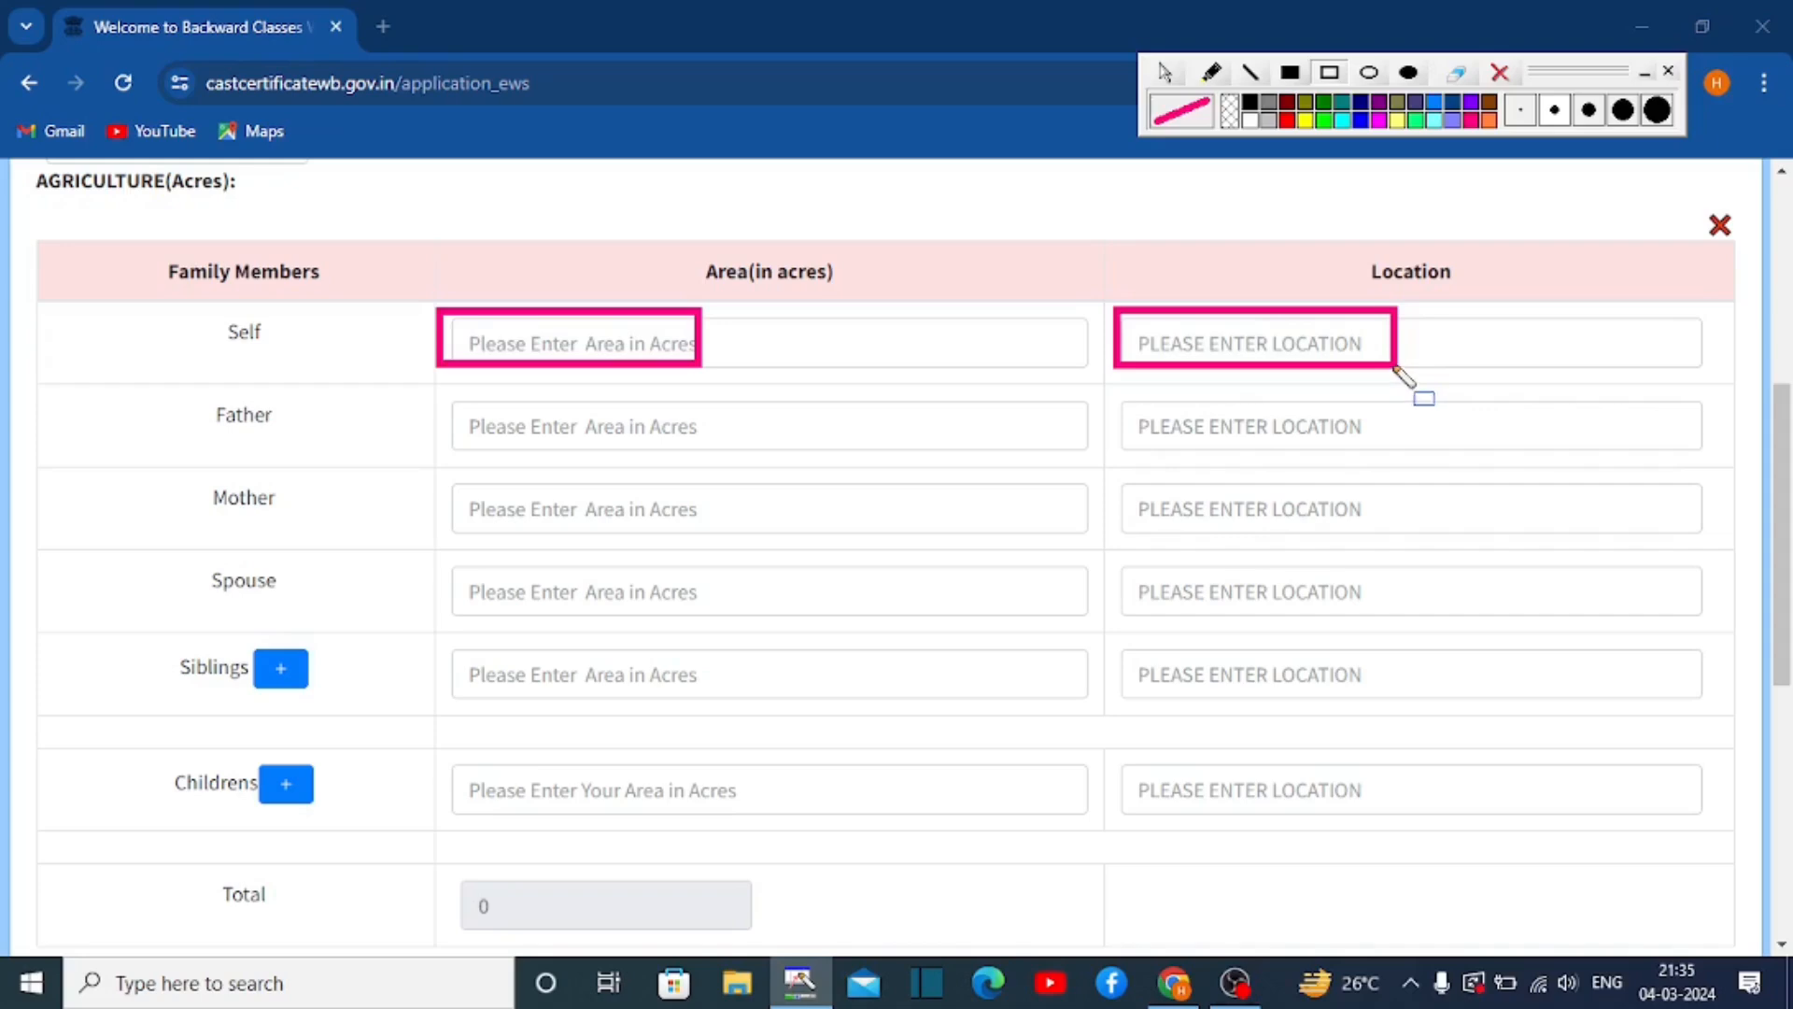
{"action": "mouse_move", "coordinate": [465, 401]}
{"action": "left_mouse_down"}
{"action": "mouse_move", "coordinate": [661, 452]}
{"action": "mouse_move", "coordinate": [713, 445]}
{"action": "left_mouse_up"}
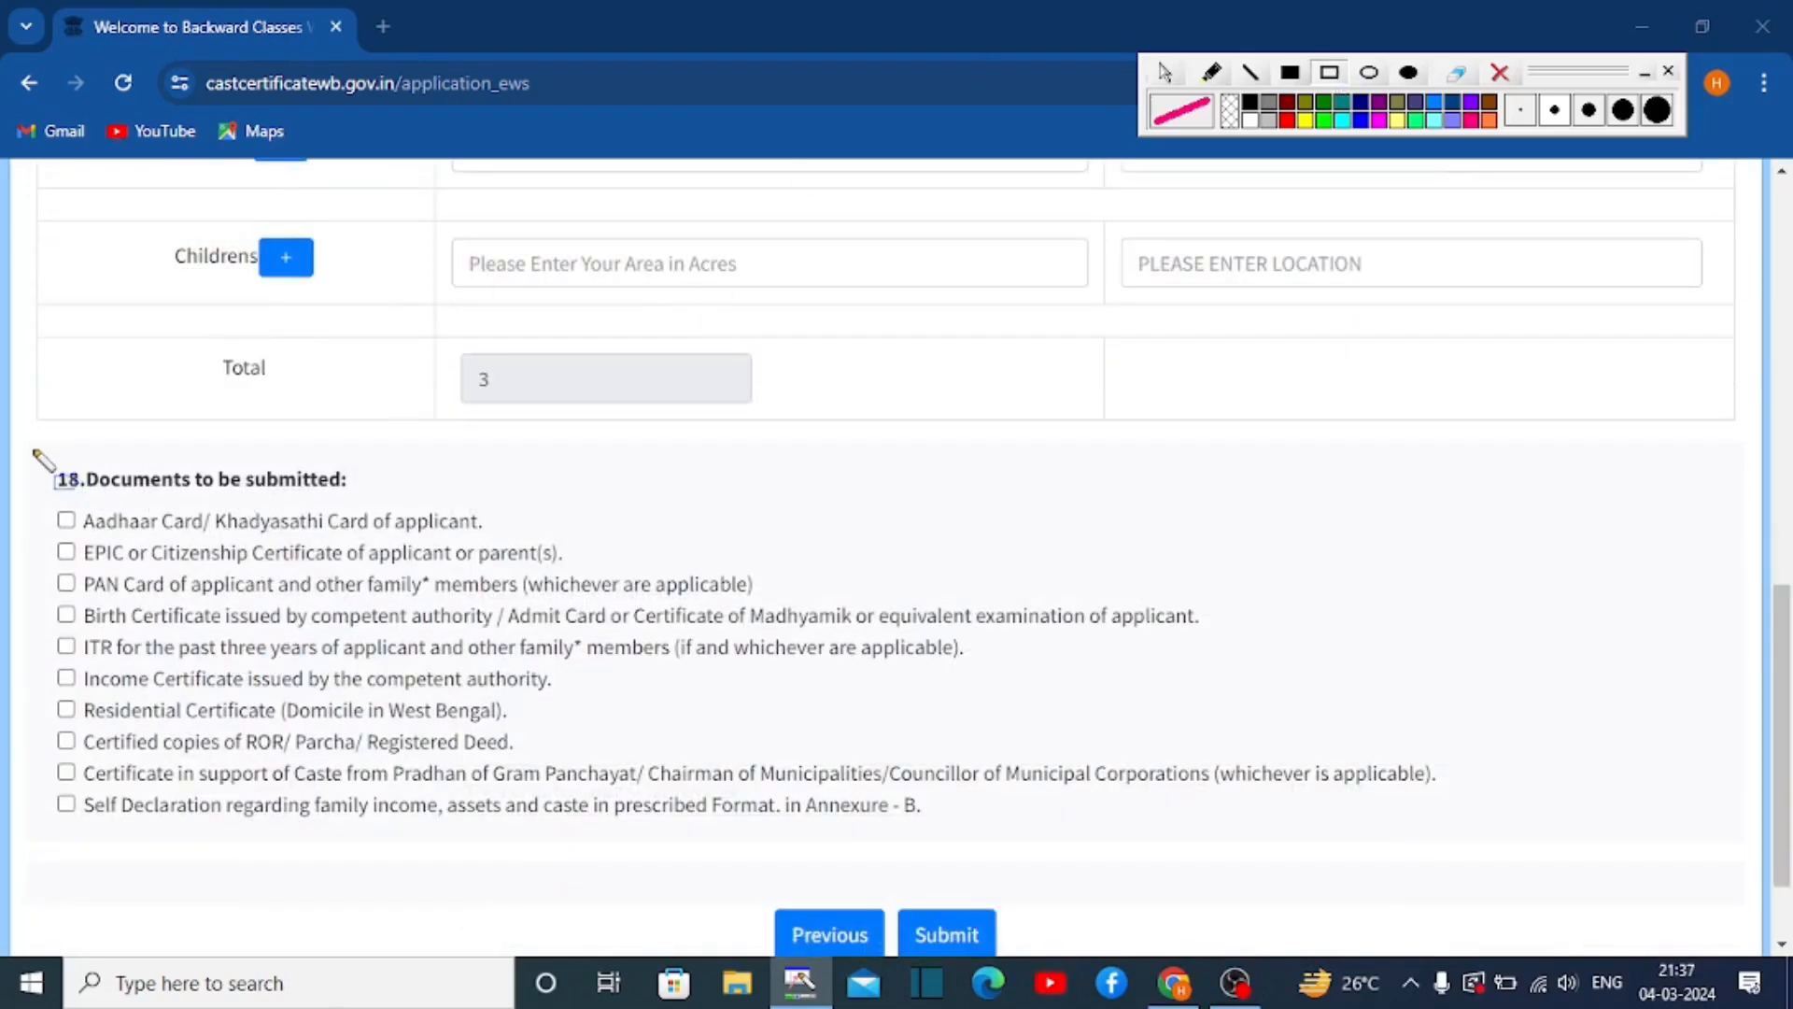
- Outline the Documents to be submitted heading, its checklist of documents and the Submit button with pink rectangles
{"action": "mouse_move", "coordinate": [30, 447]}
{"action": "left_mouse_down"}
{"action": "mouse_move", "coordinate": [264, 508]}
{"action": "mouse_move", "coordinate": [379, 496]}
{"action": "left_mouse_up"}
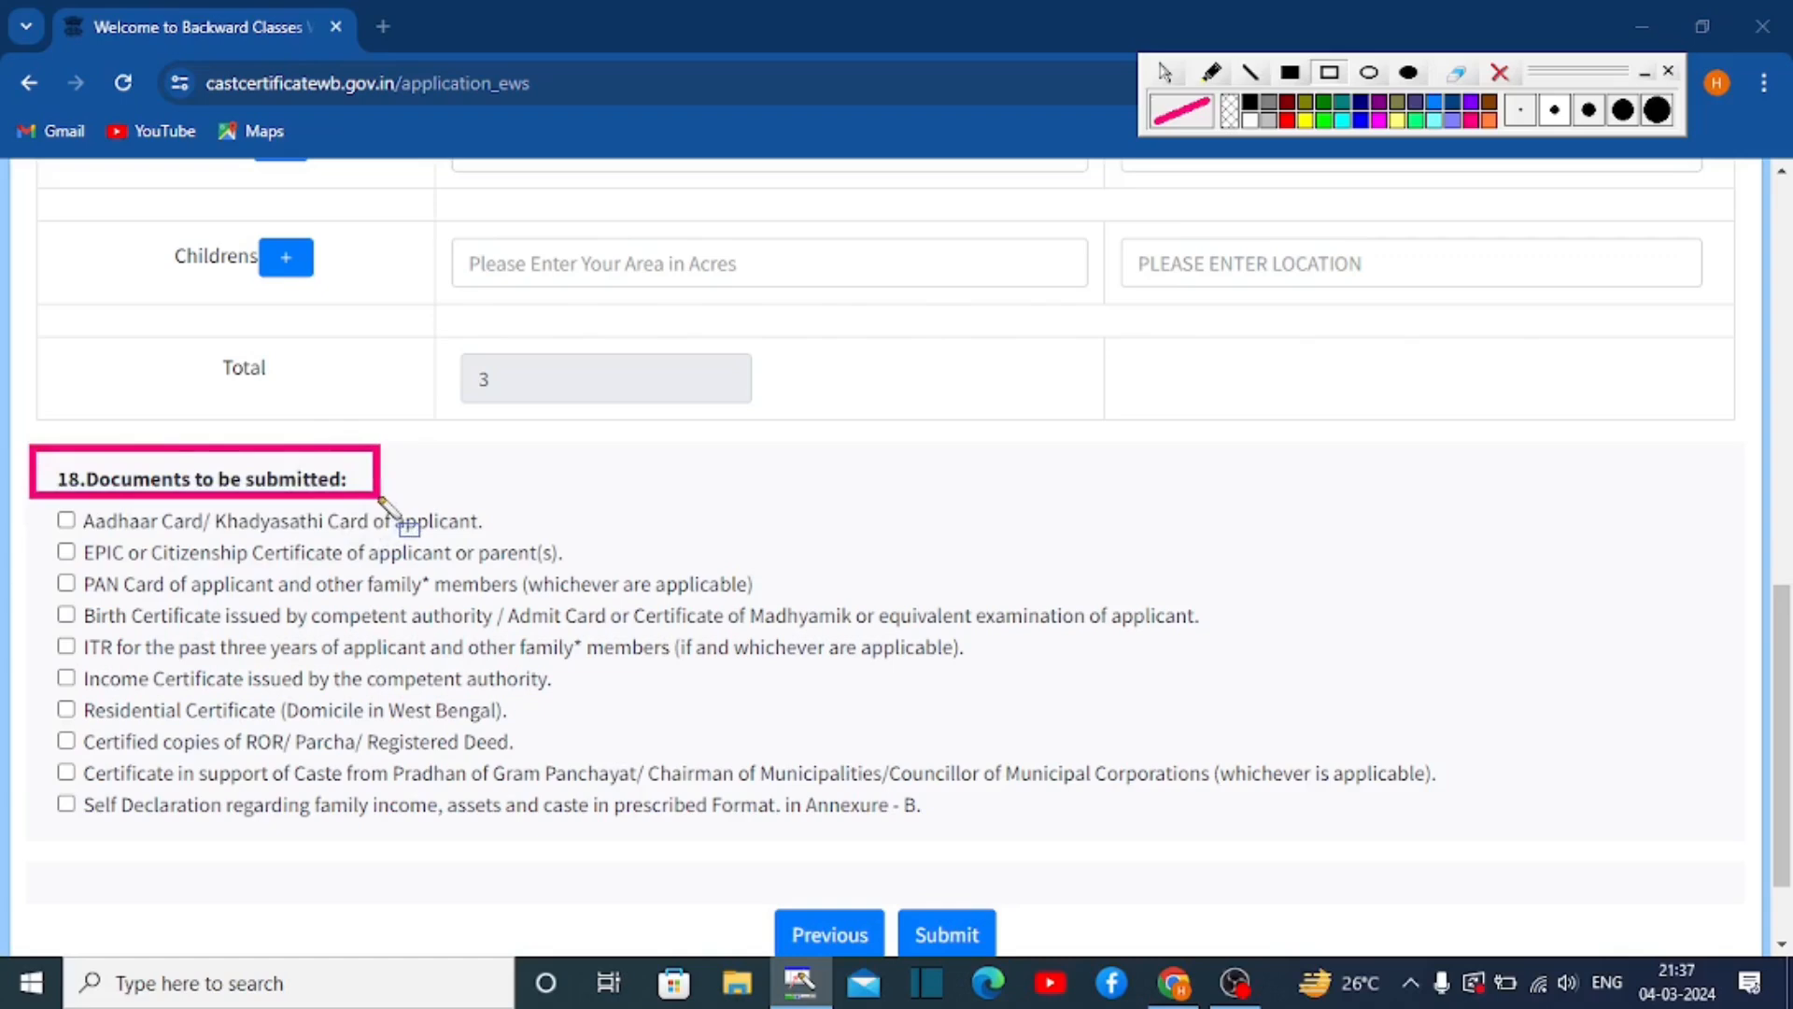
{"action": "left_click_drag", "start_coordinate": [42, 503], "coordinate": [619, 868]}
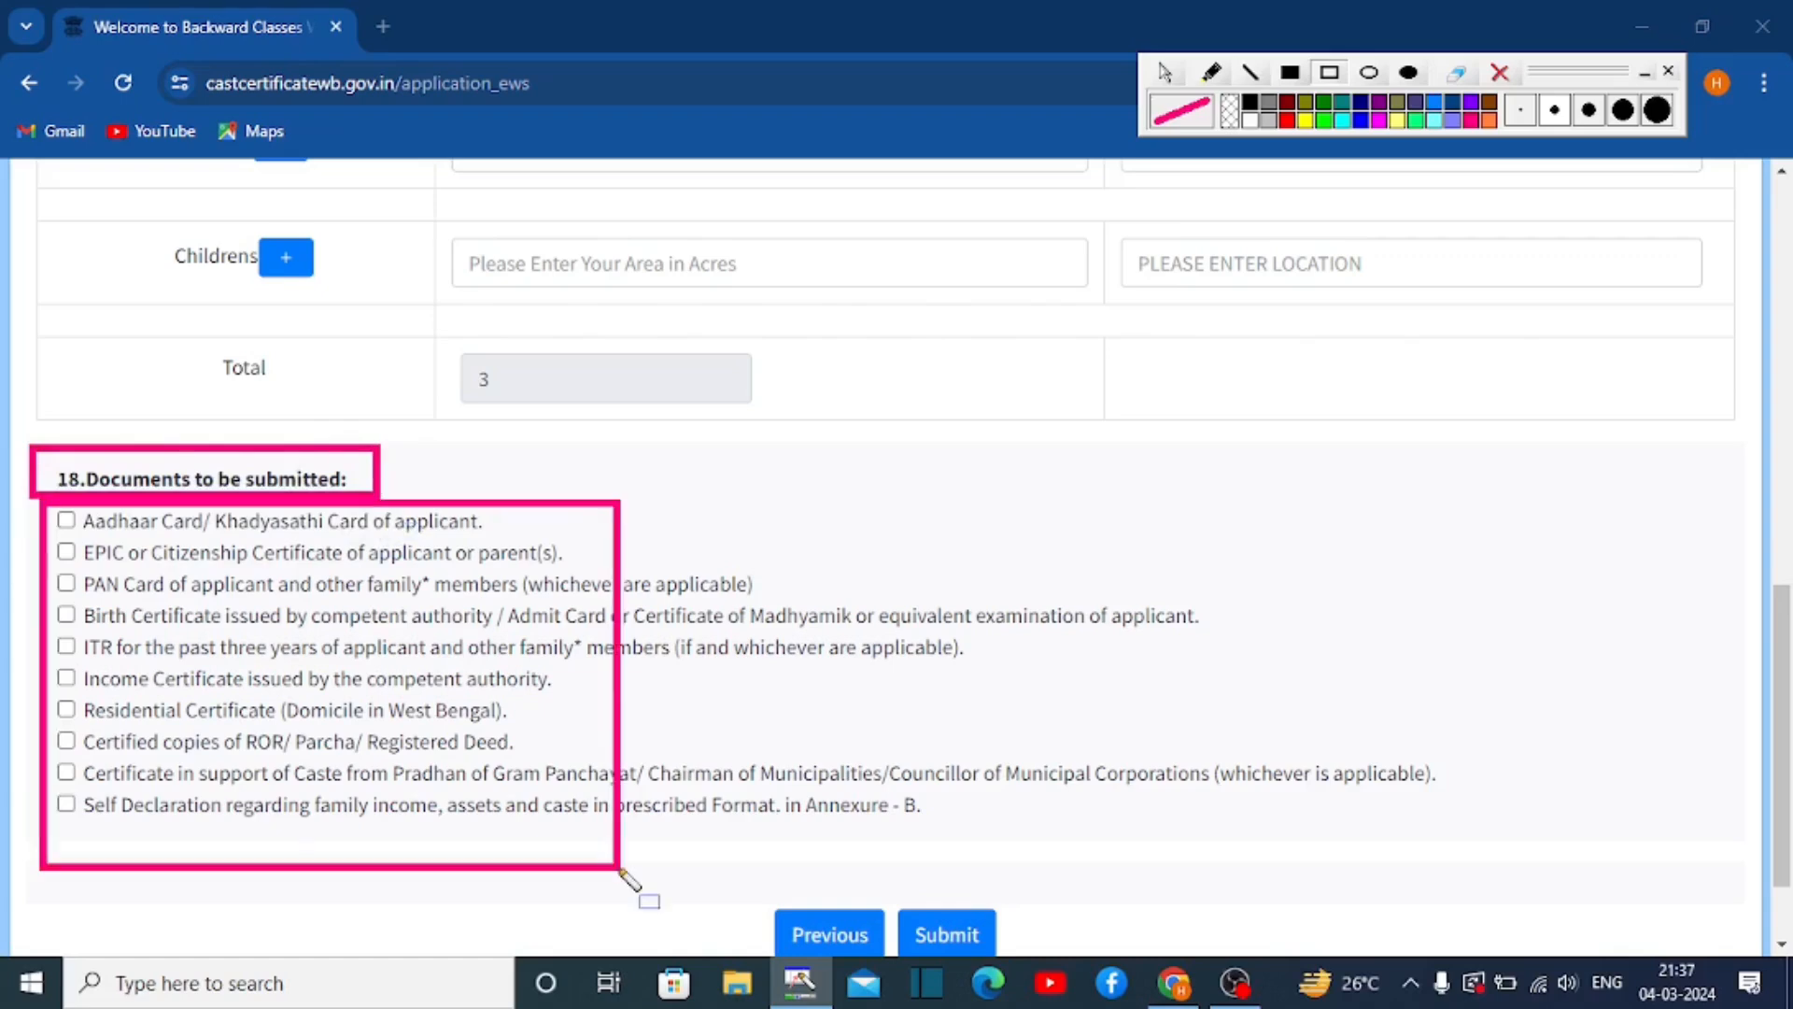
{"action": "left_click_drag", "start_coordinate": [892, 875], "coordinate": [1045, 943]}
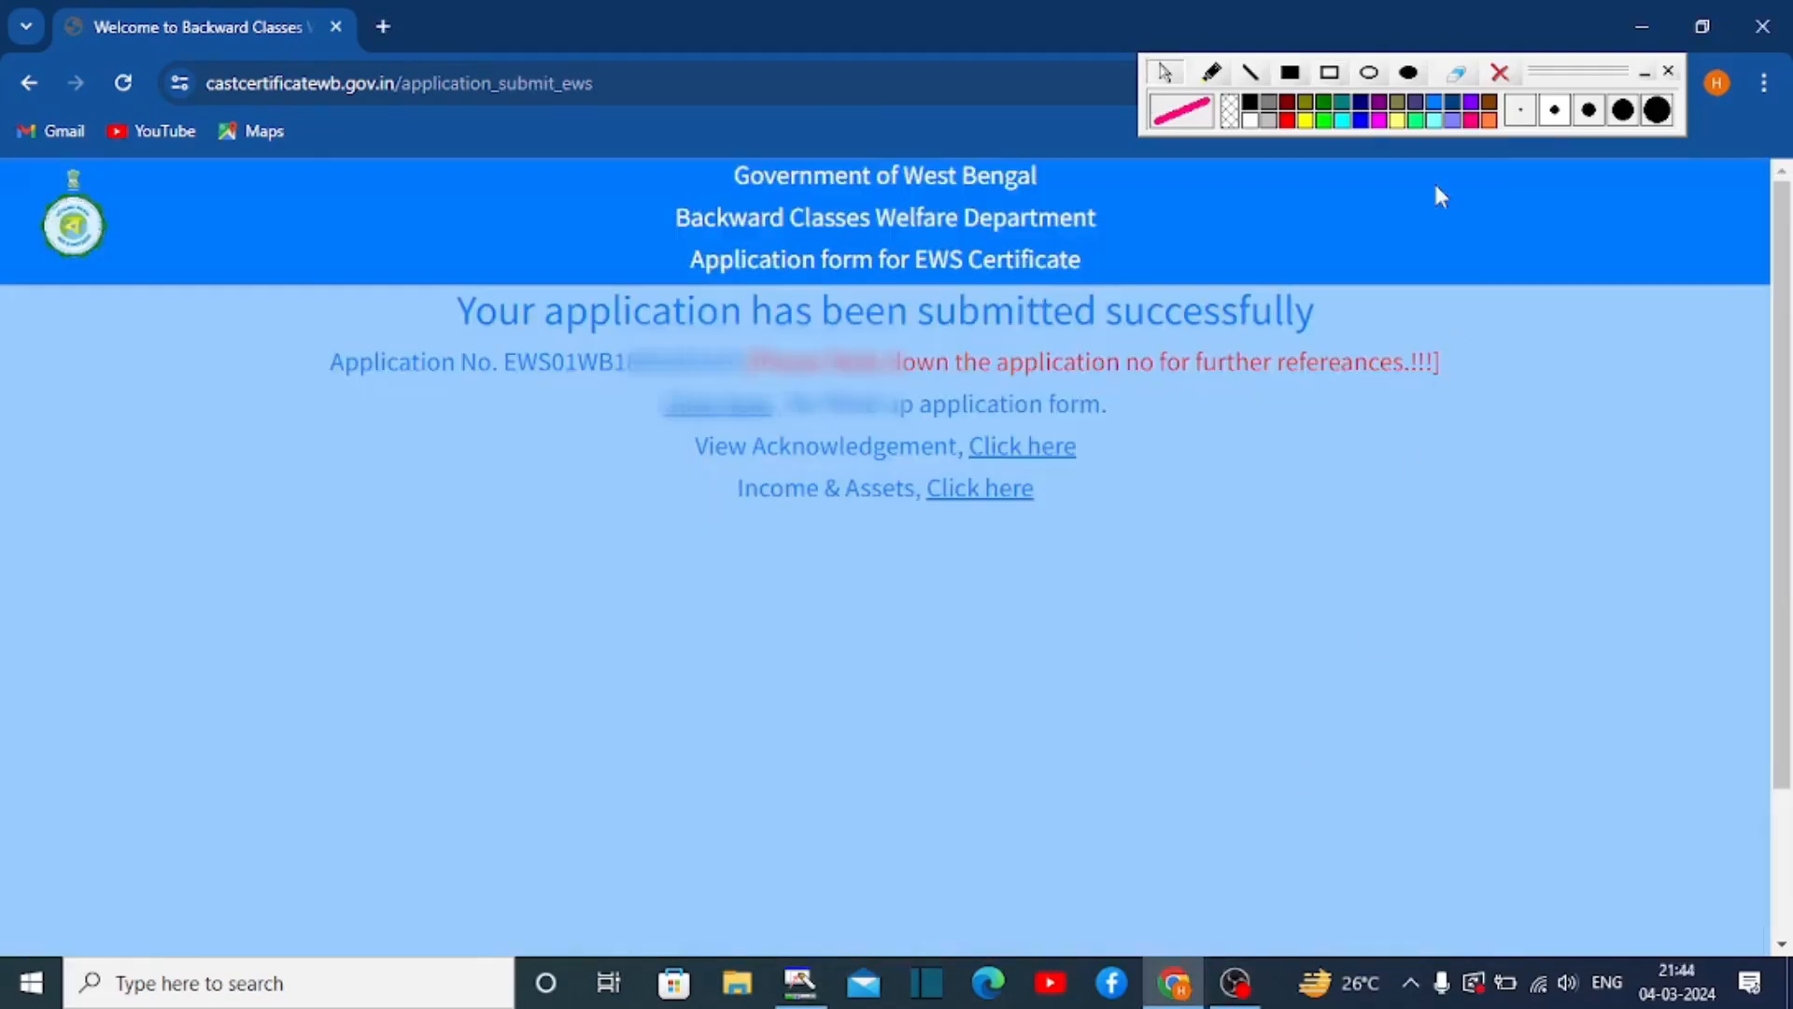
- Outline the successful submission message on the submitted application page with a pink rectangle
{"action": "left_click", "coordinate": [1329, 72]}
{"action": "mouse_move", "coordinate": [425, 256]}
{"action": "left_mouse_down"}
{"action": "mouse_move", "coordinate": [681, 322]}
{"action": "mouse_move", "coordinate": [1408, 252]}
{"action": "mouse_move", "coordinate": [1533, 320]}
{"action": "mouse_move", "coordinate": [1466, 333]}
{"action": "left_mouse_up"}
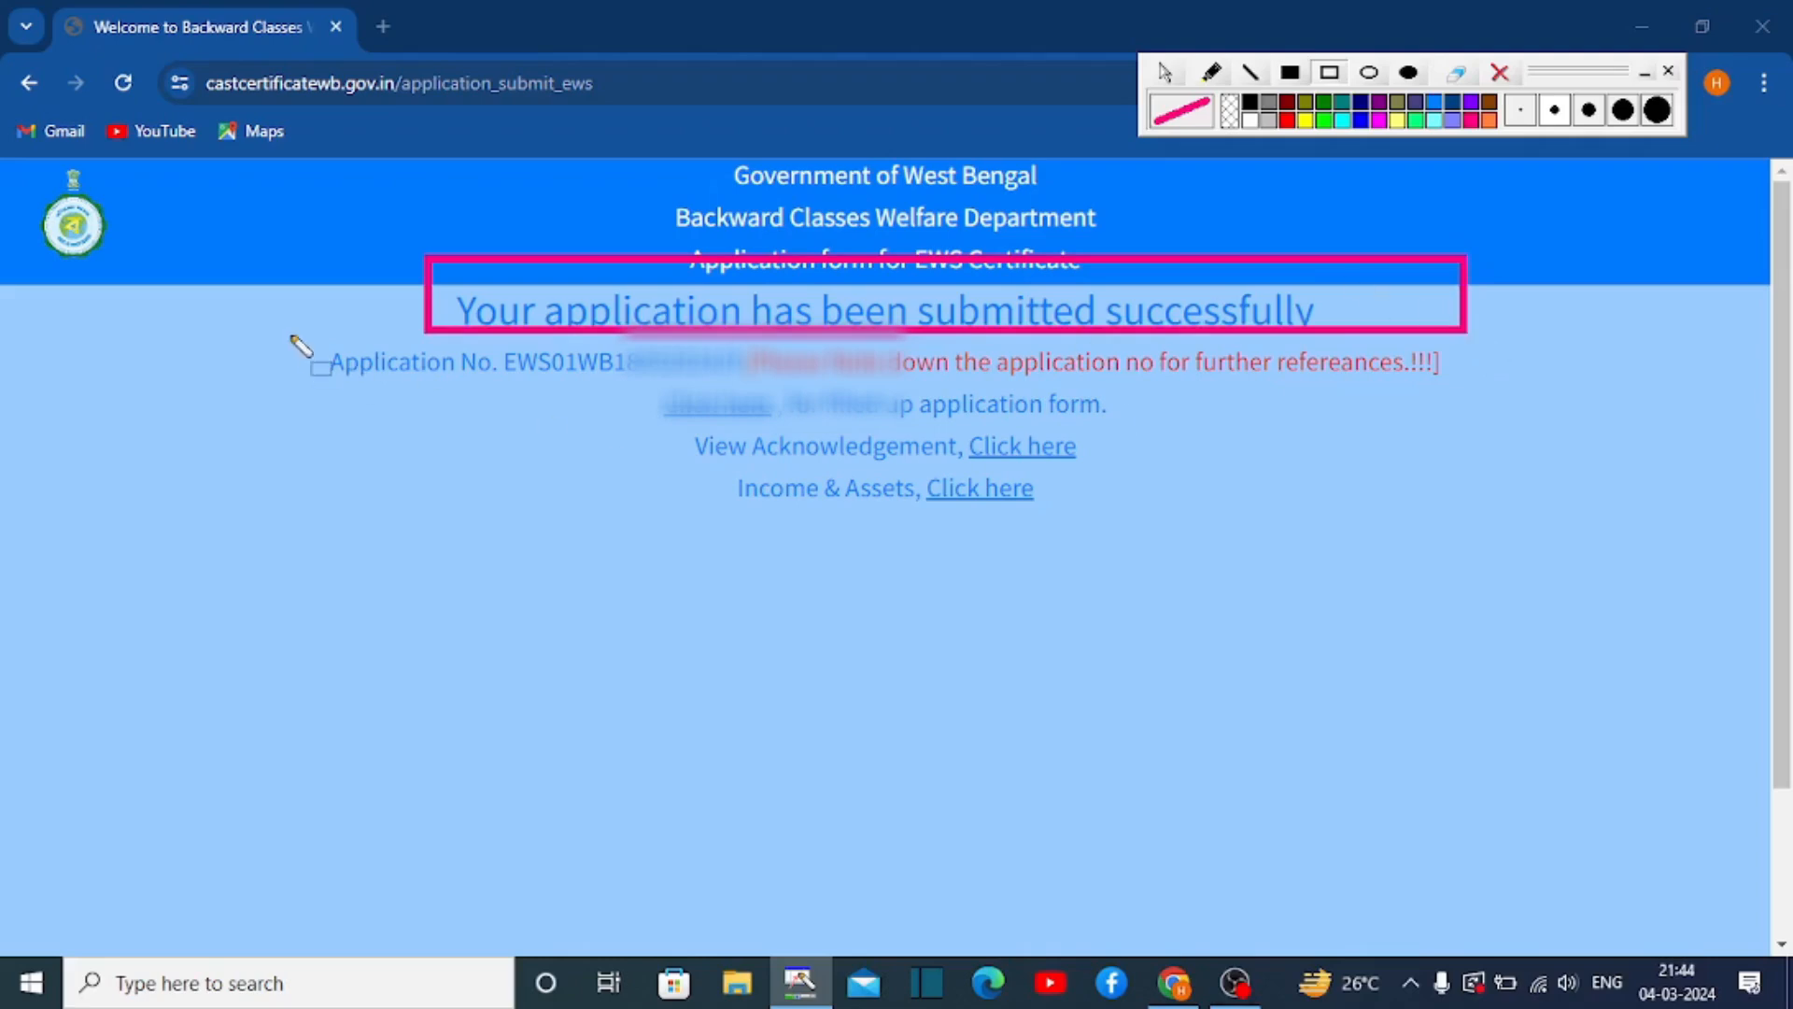
- Outline the application number and the links for the filled-up application form, View Acknowledgement and Income & Assets with pink rectangles
{"action": "left_click_drag", "start_coordinate": [289, 336], "coordinate": [756, 381]}
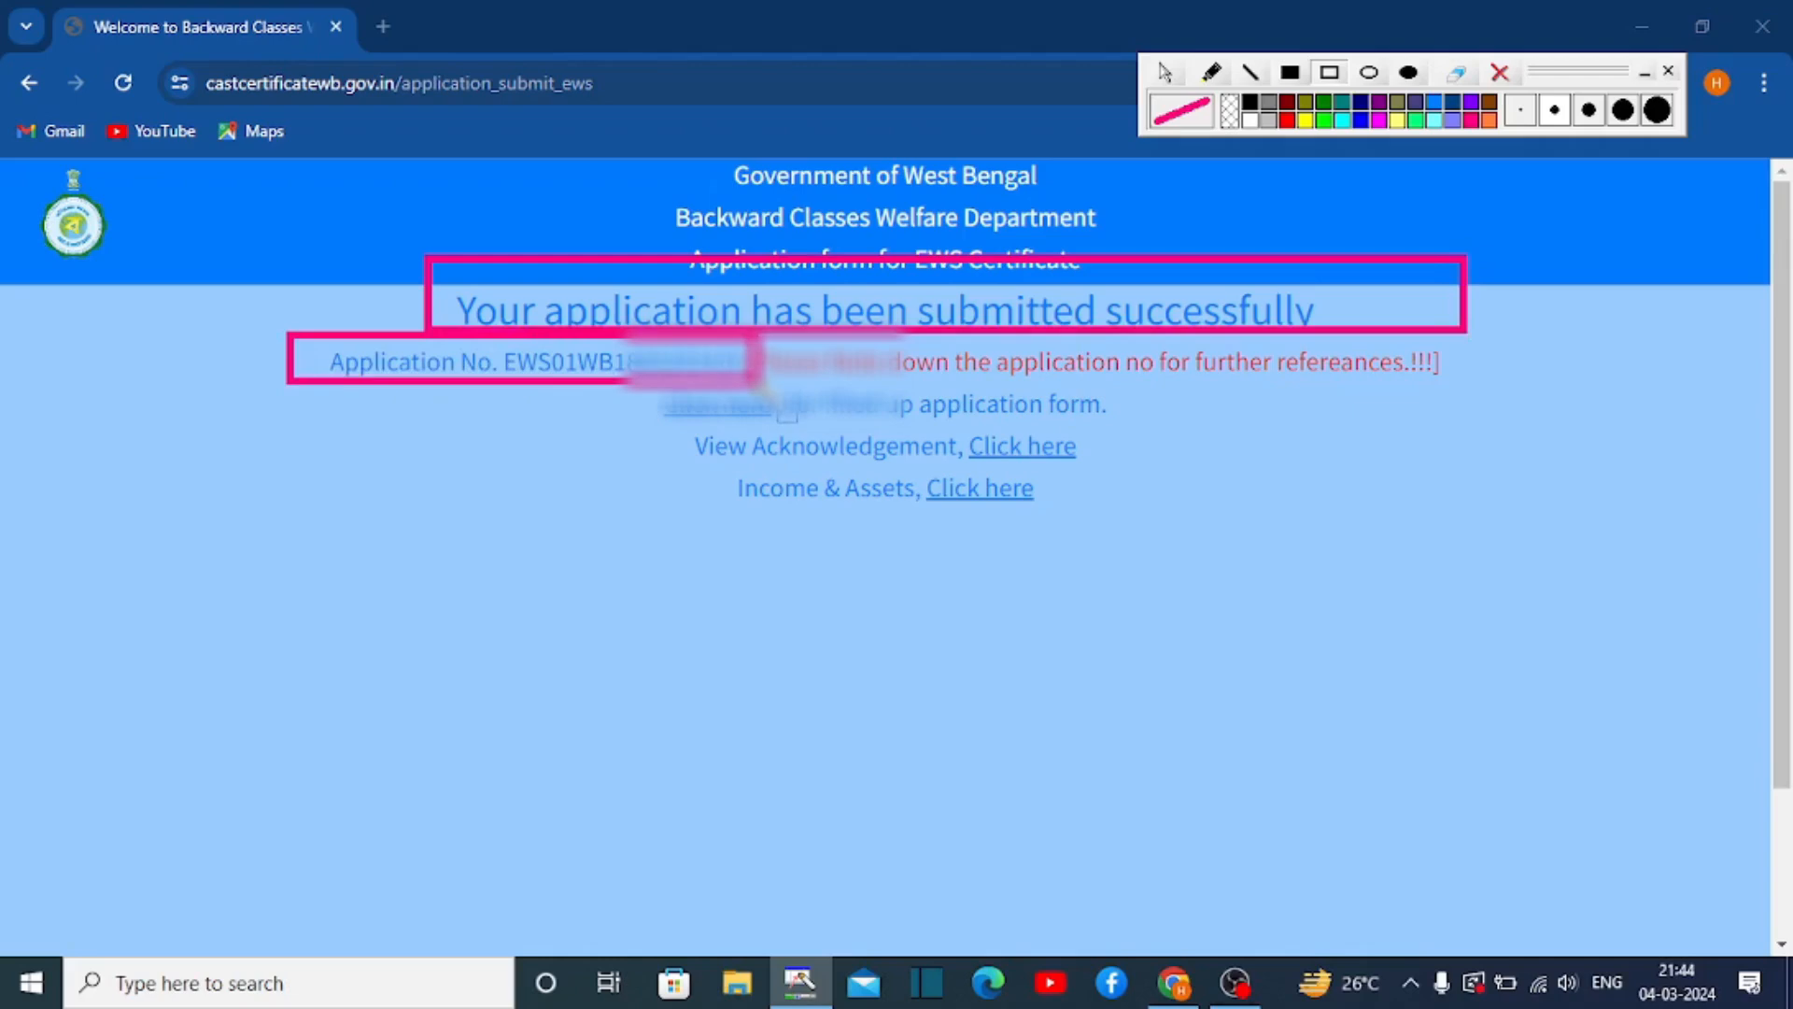
{"action": "left_click_drag", "start_coordinate": [635, 373], "coordinate": [793, 415]}
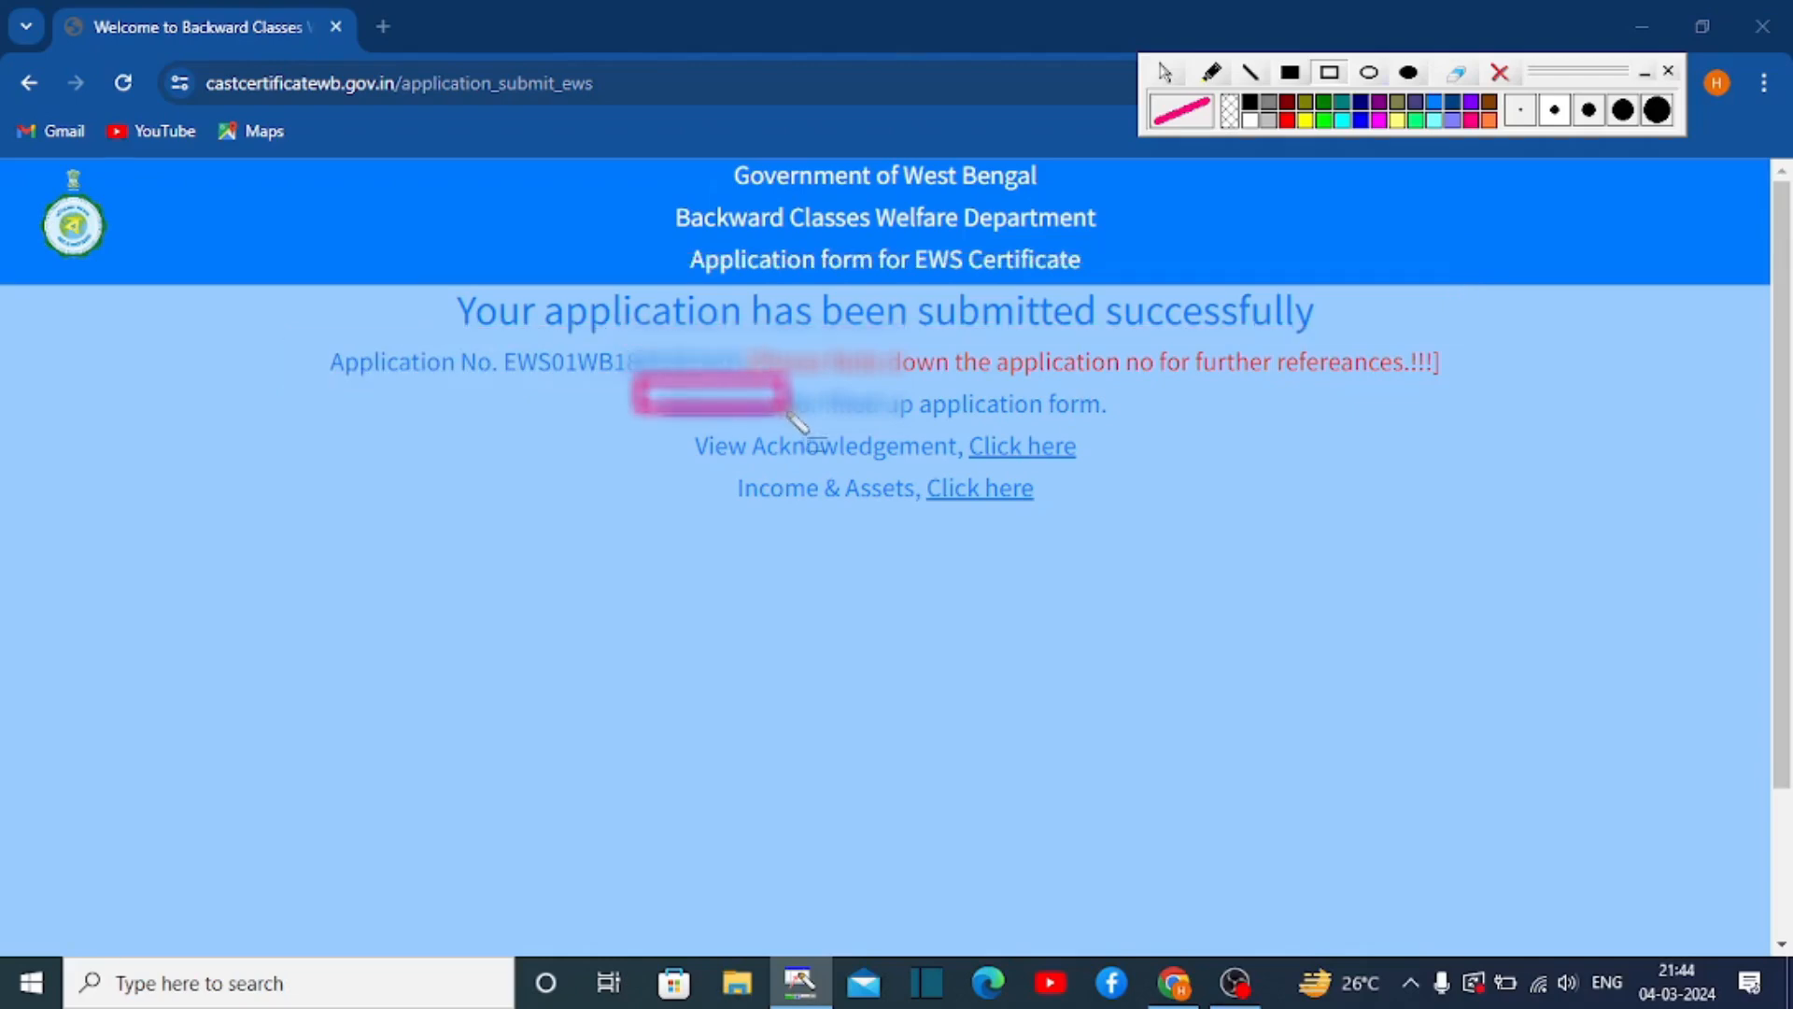
{"action": "left_click_drag", "start_coordinate": [969, 437], "coordinate": [1116, 471]}
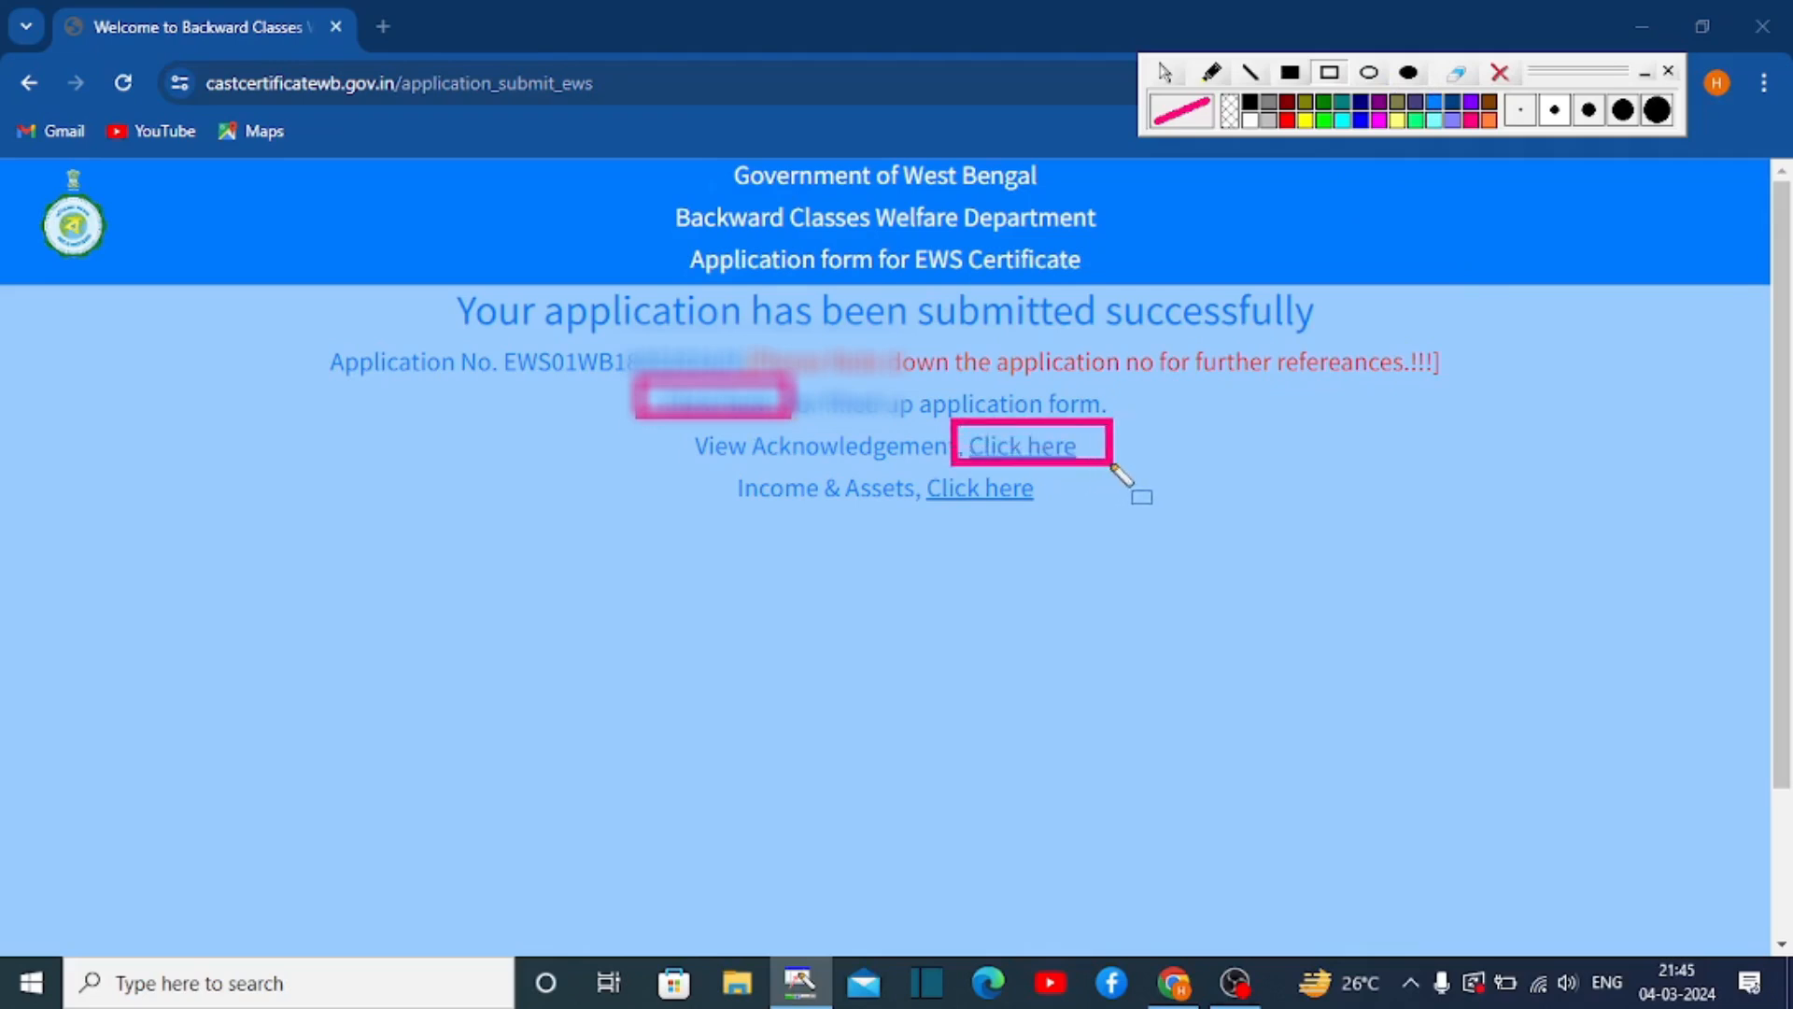
{"action": "left_click_drag", "start_coordinate": [913, 468], "coordinate": [1053, 529]}
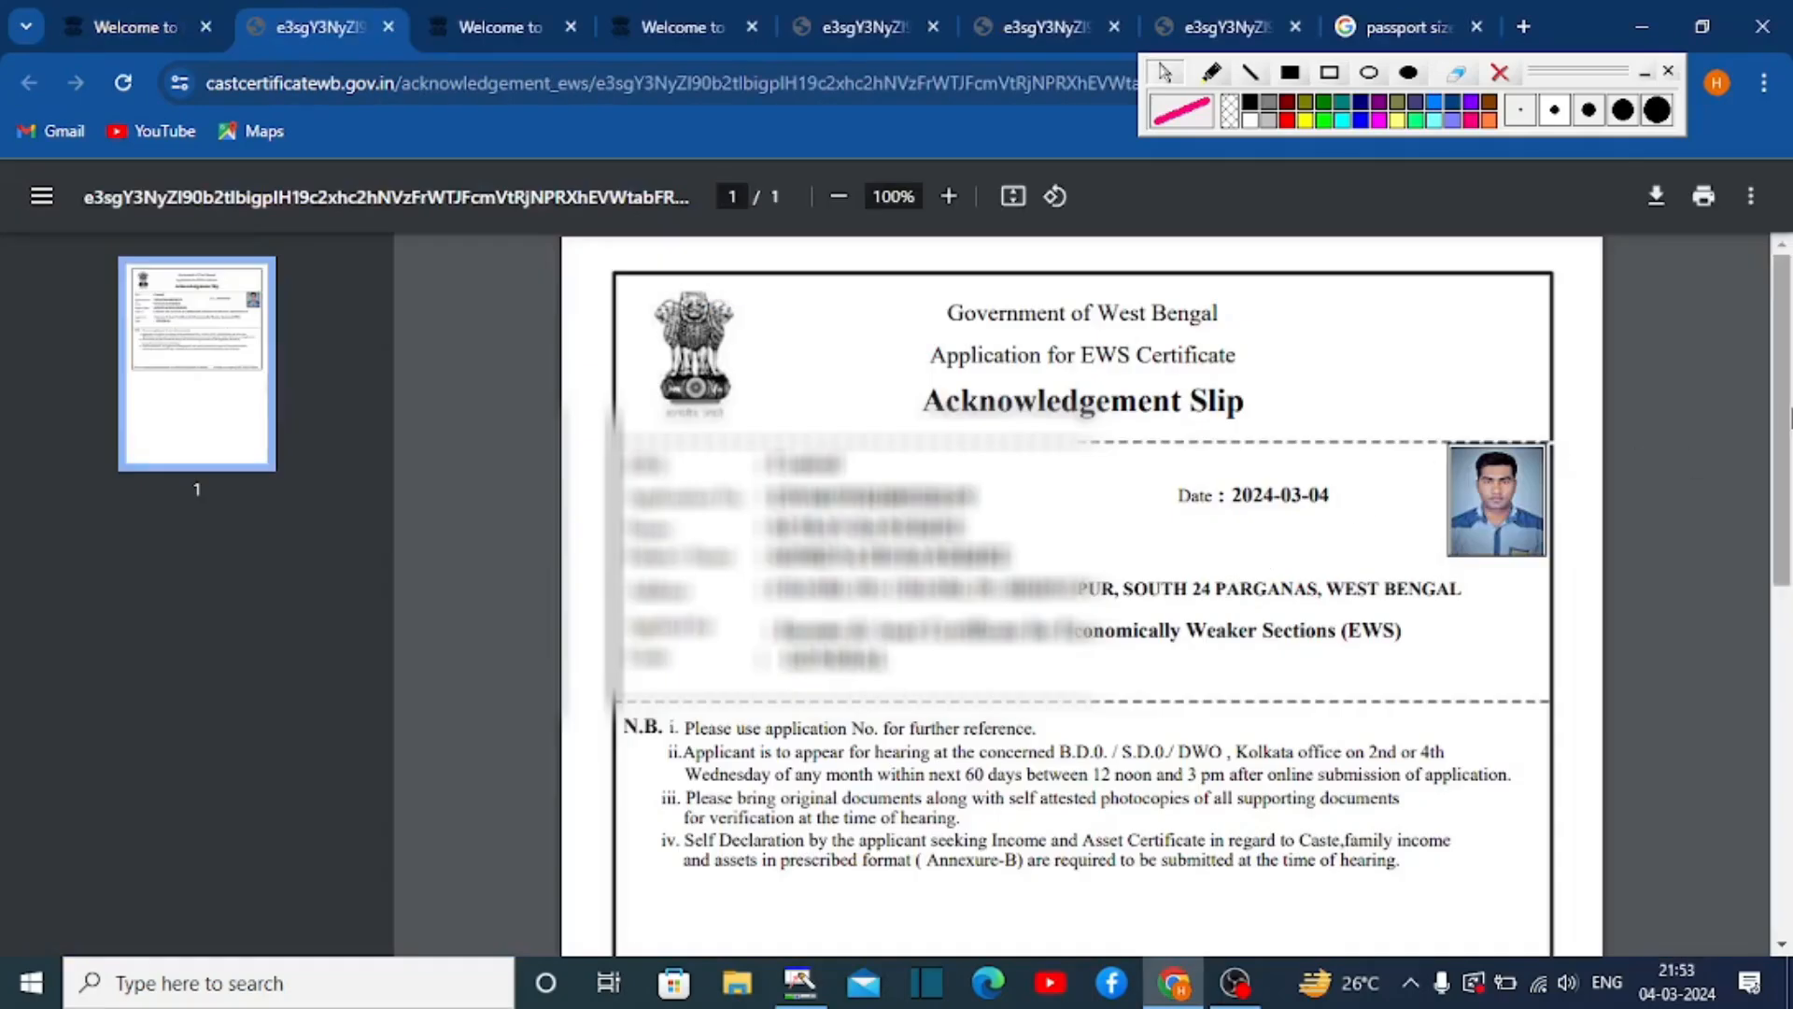
- Zoom the EWS Acknowledgement Slip out to 75% and examine its applicant details and hearing instructions
{"action": "scroll", "coordinate": [1783, 505], "scroll_direction": "down", "scroll_amount": 1}
{"action": "scroll", "coordinate": [1784, 467], "scroll_direction": "up", "scroll_amount": 2}
{"action": "scroll", "coordinate": [1785, 404], "scroll_direction": "down", "scroll_amount": 1}
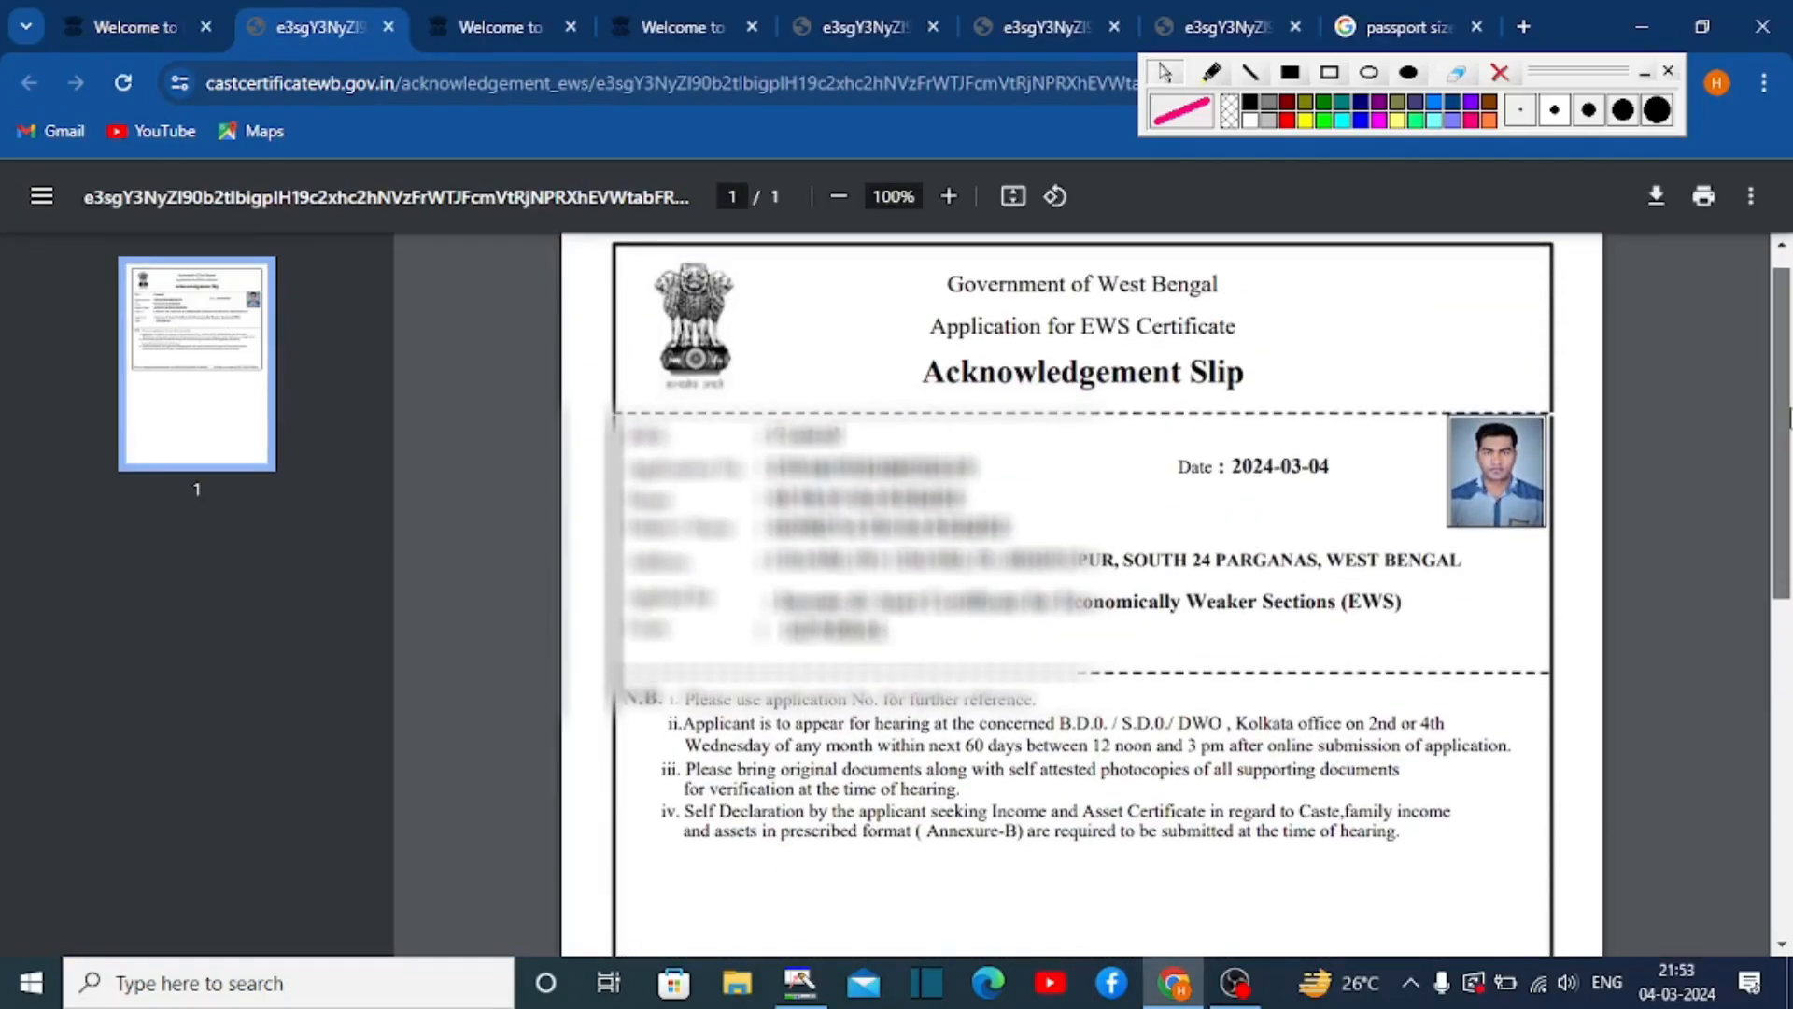
{"action": "left_click", "coordinate": [840, 197]}
{"action": "left_click", "coordinate": [840, 197]}
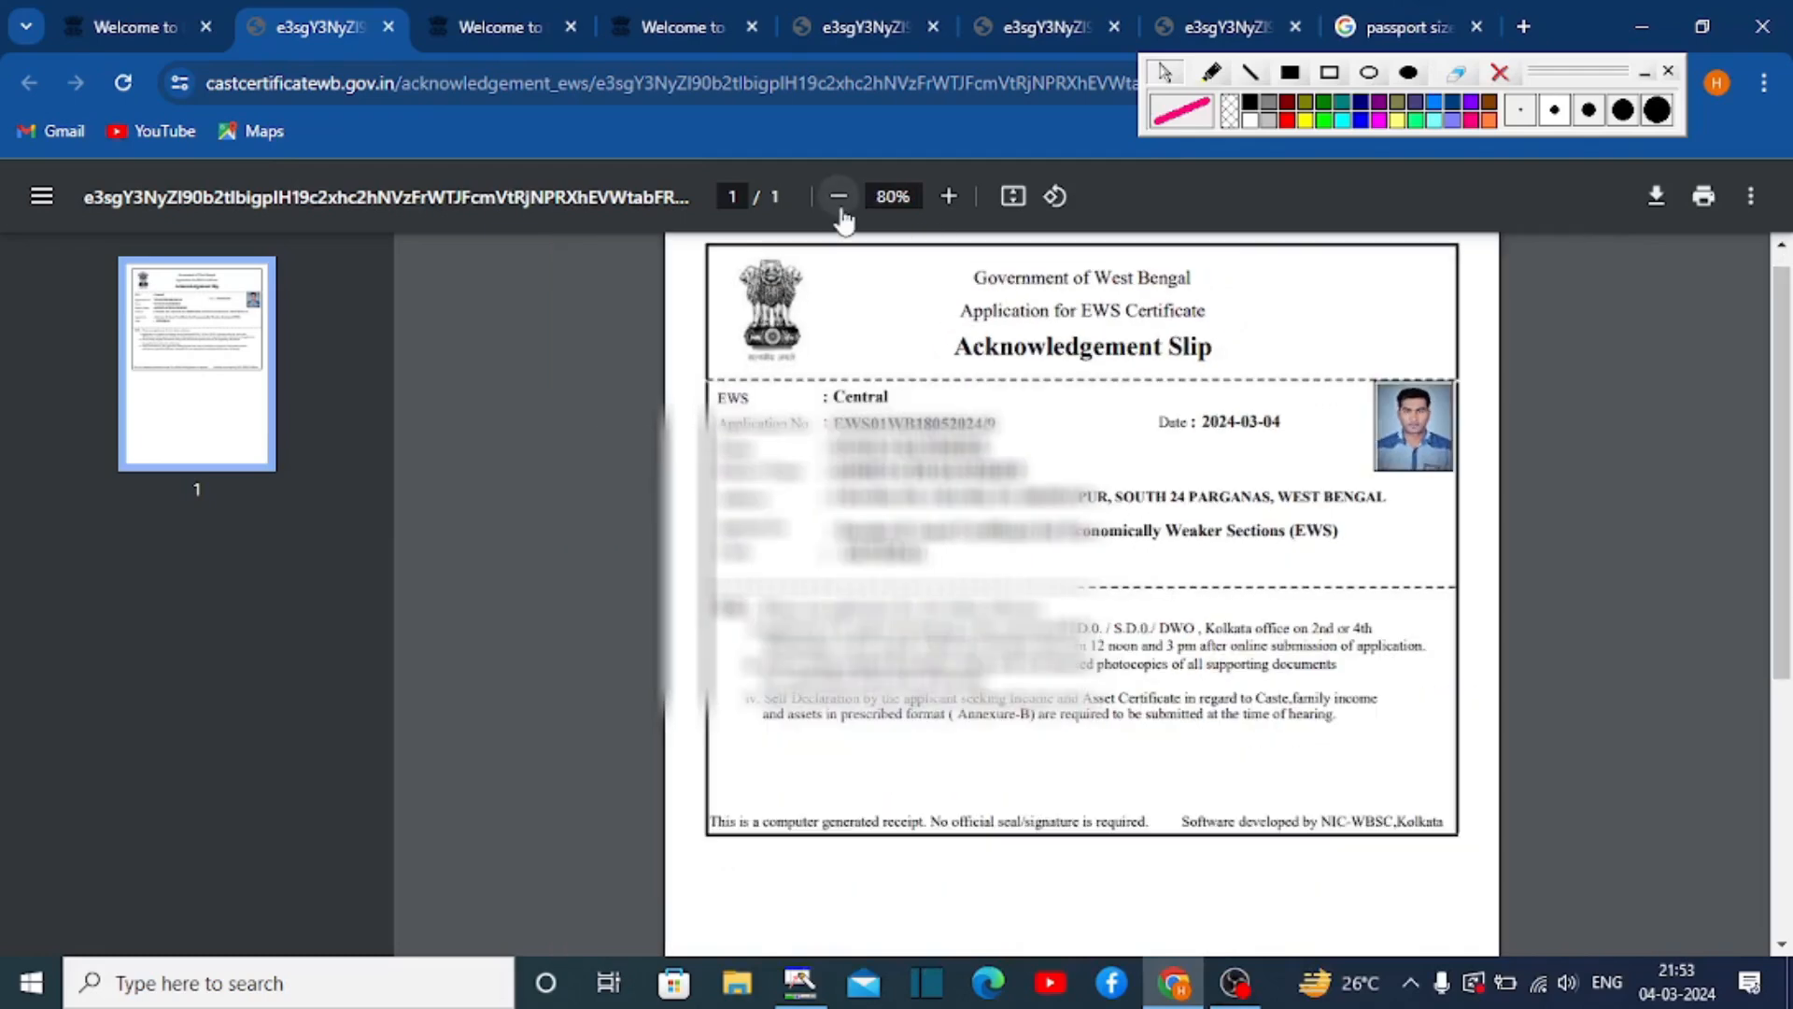
{"action": "left_click", "coordinate": [840, 210]}
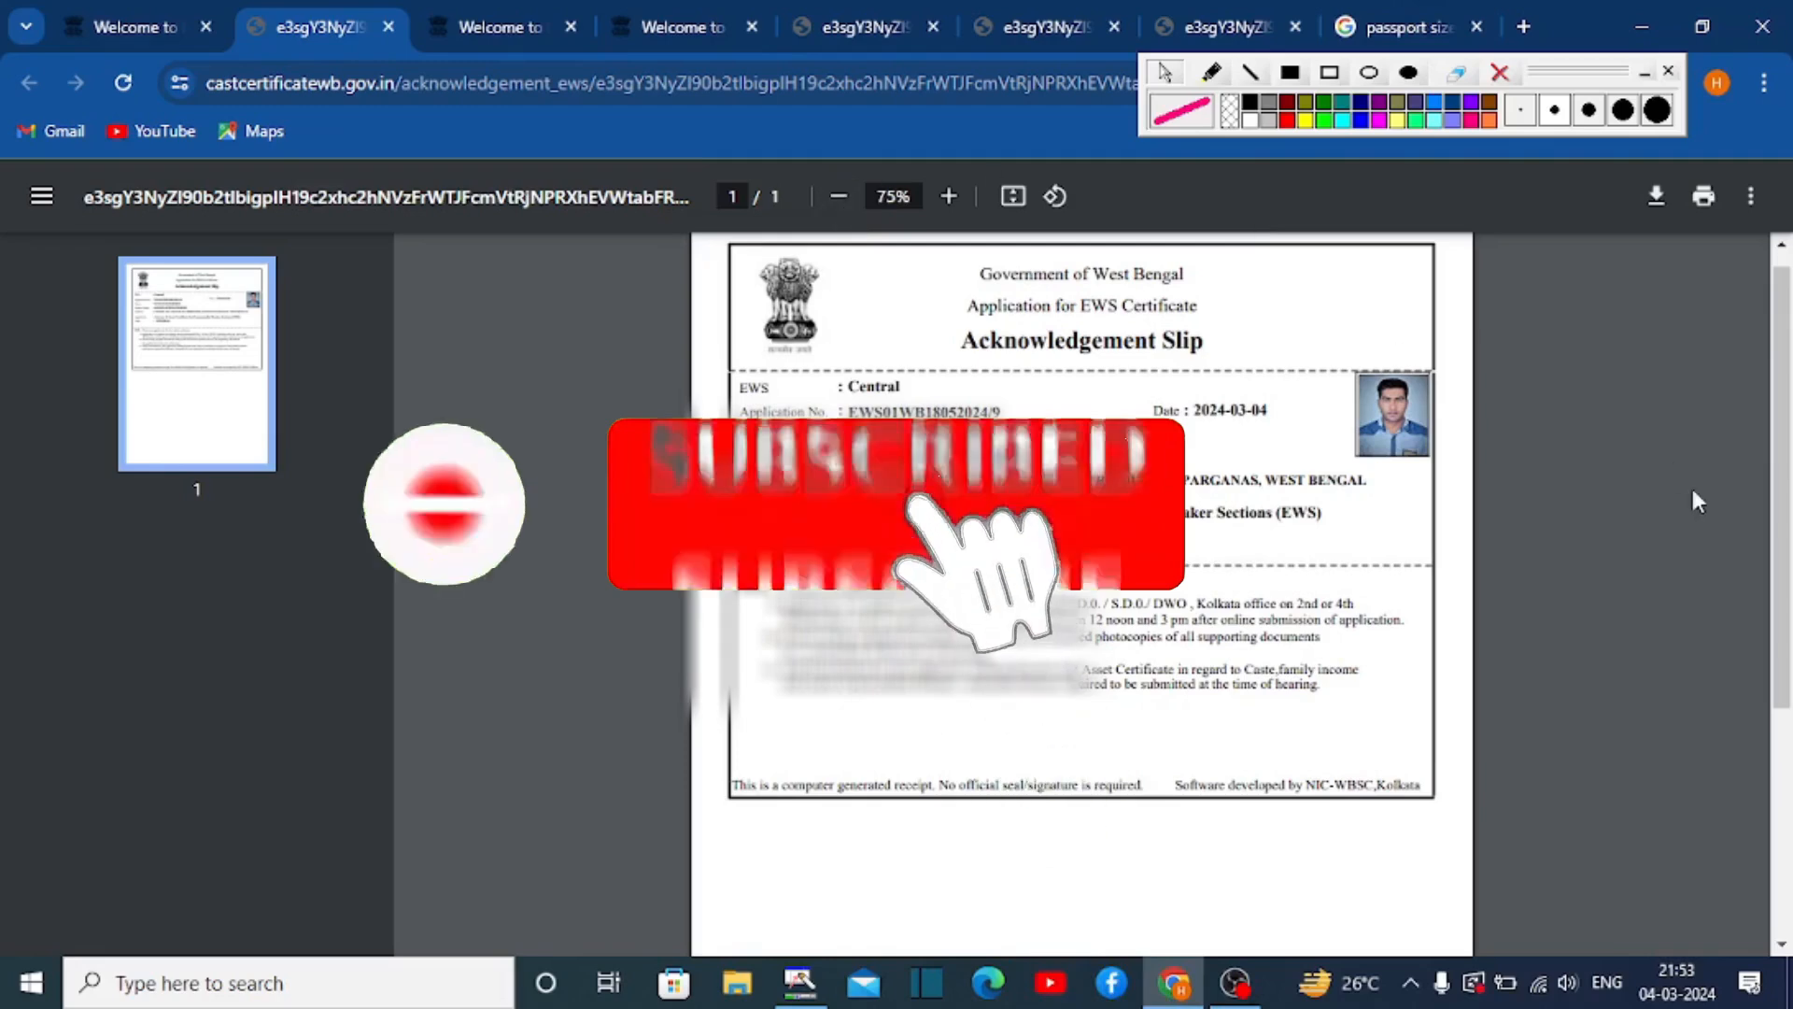
{"action": "scroll", "coordinate": [502, 237], "scroll_direction": "up", "scroll_amount": 1}
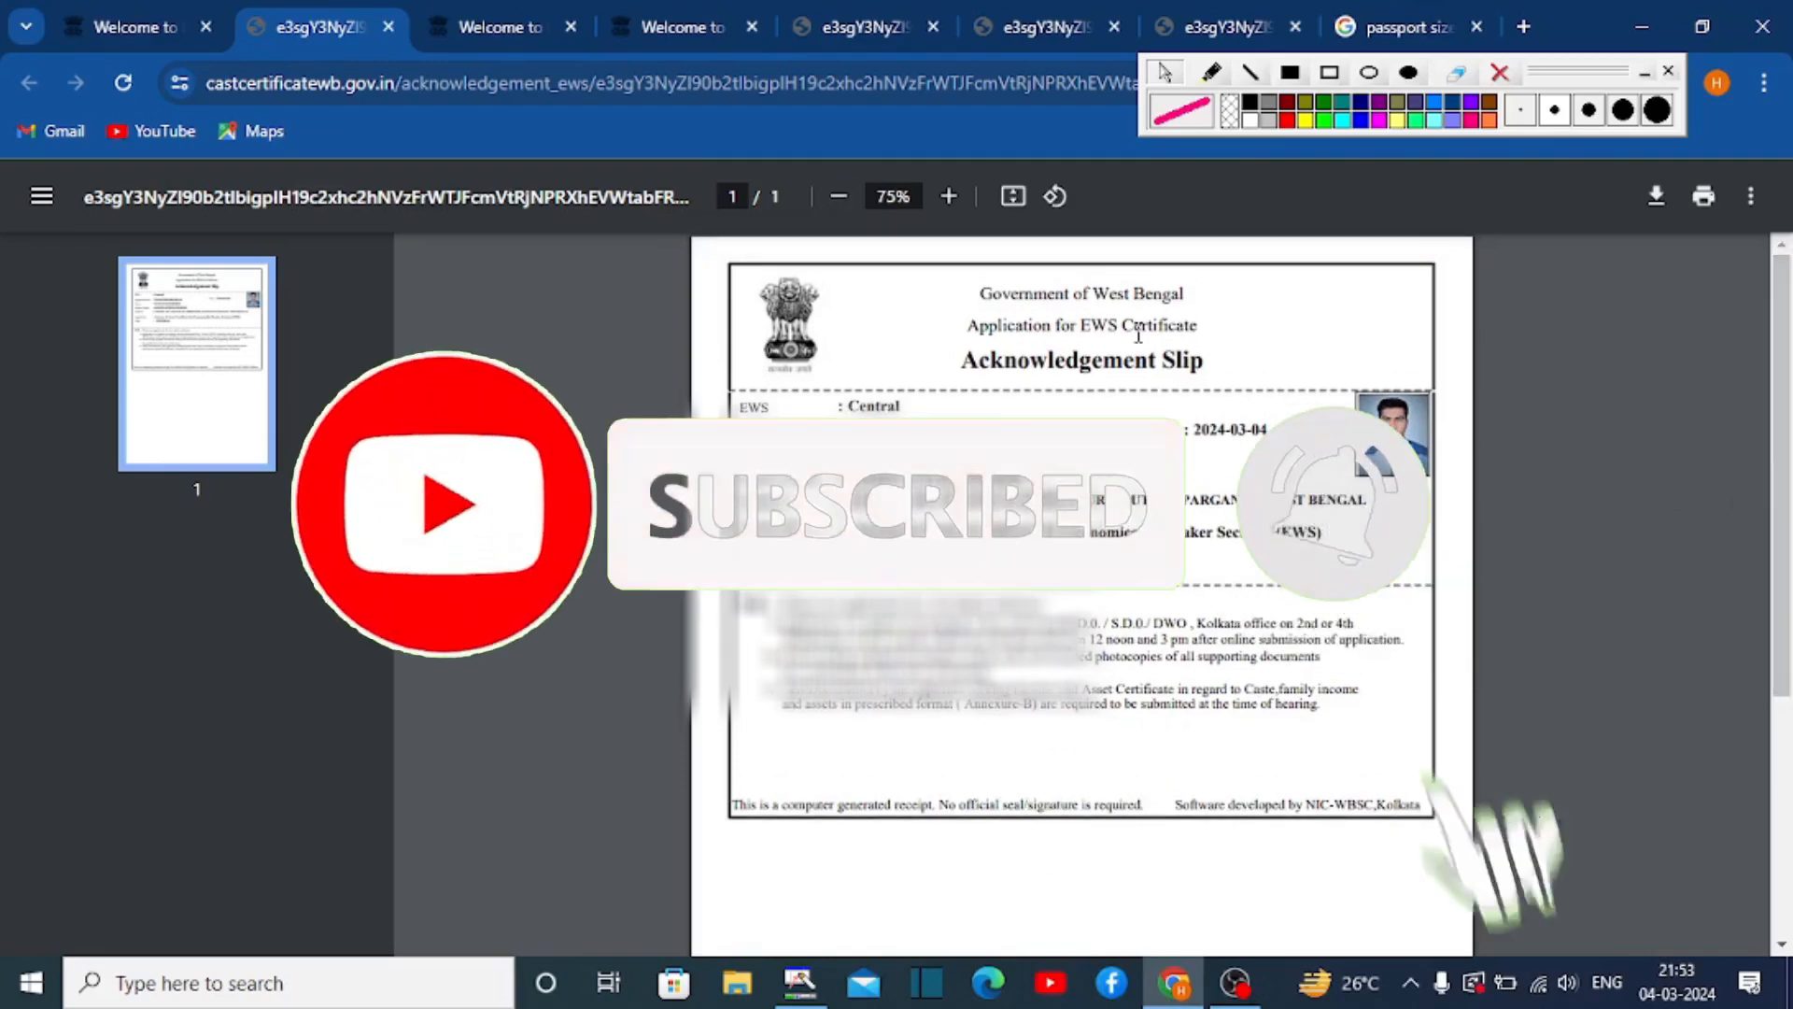